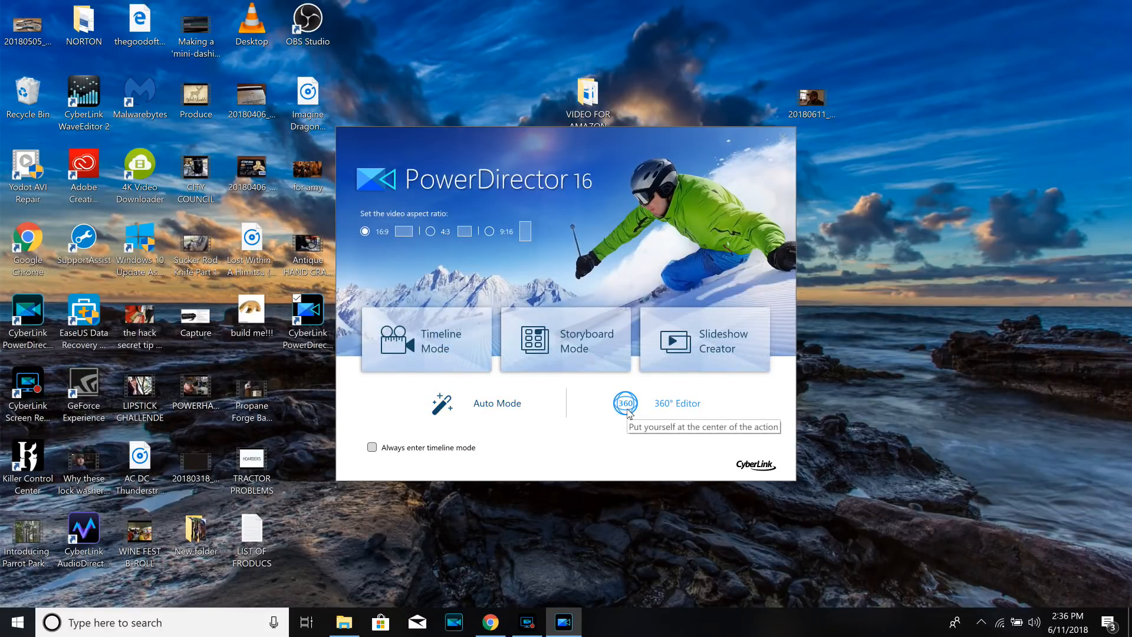
- Start a new 16:9 project in Timeline Mode
{"action": "left_click", "coordinate": [424, 335]}
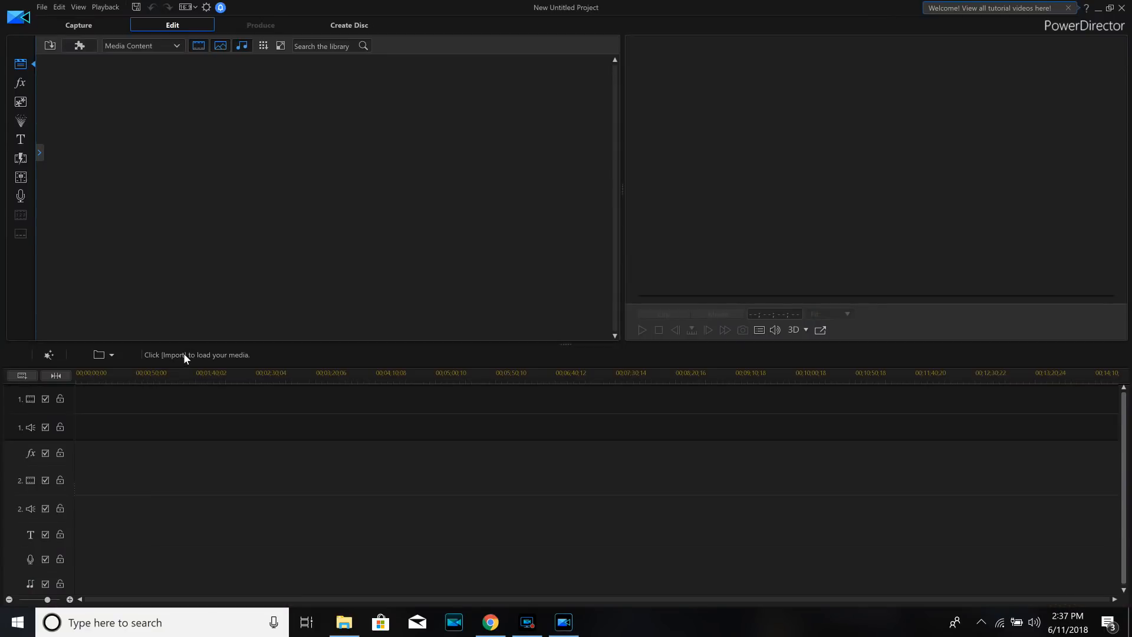
{"action": "left_click", "coordinate": [109, 354]}
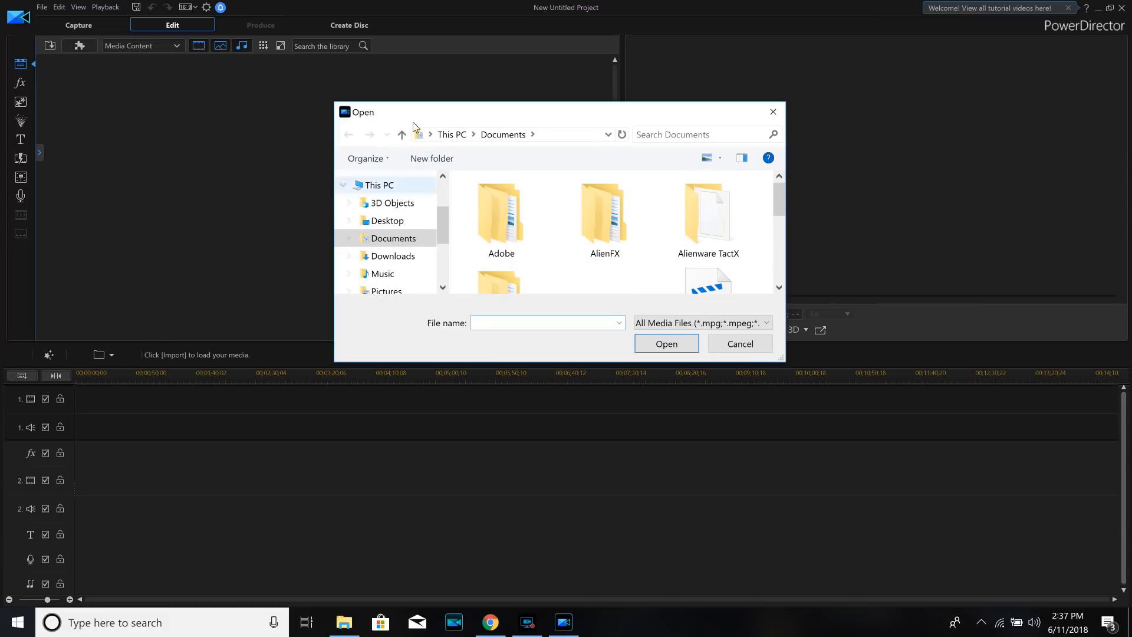
{"action": "left_click", "coordinate": [772, 112]}
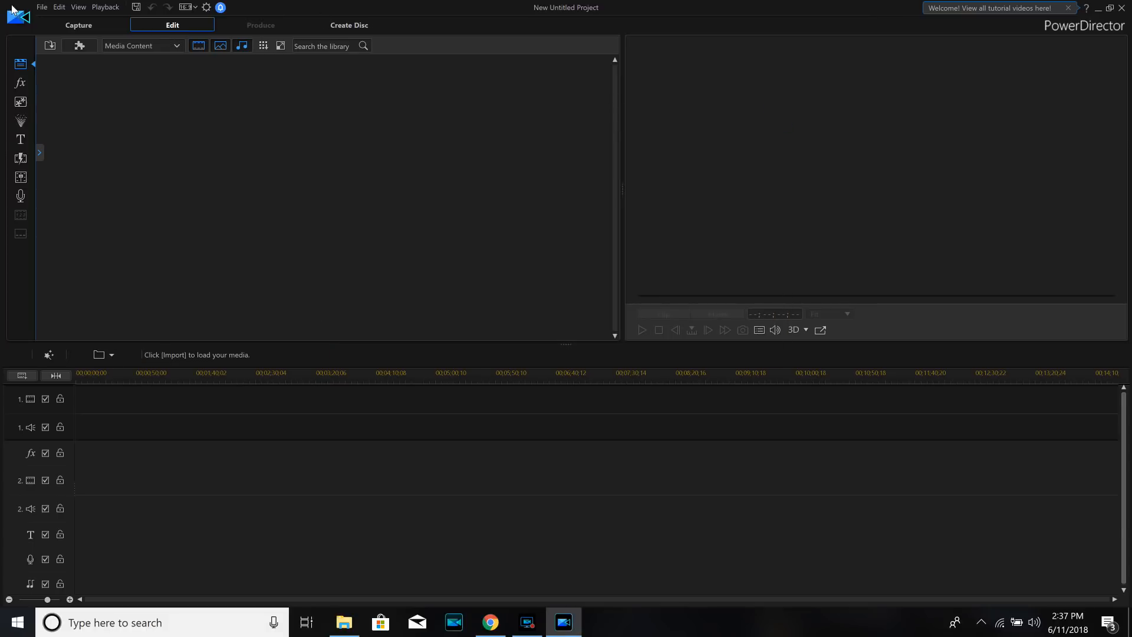
- Start importing a media folder and browse to the YouTube files folder on DATA (D:)
{"action": "left_click", "coordinate": [40, 7]}
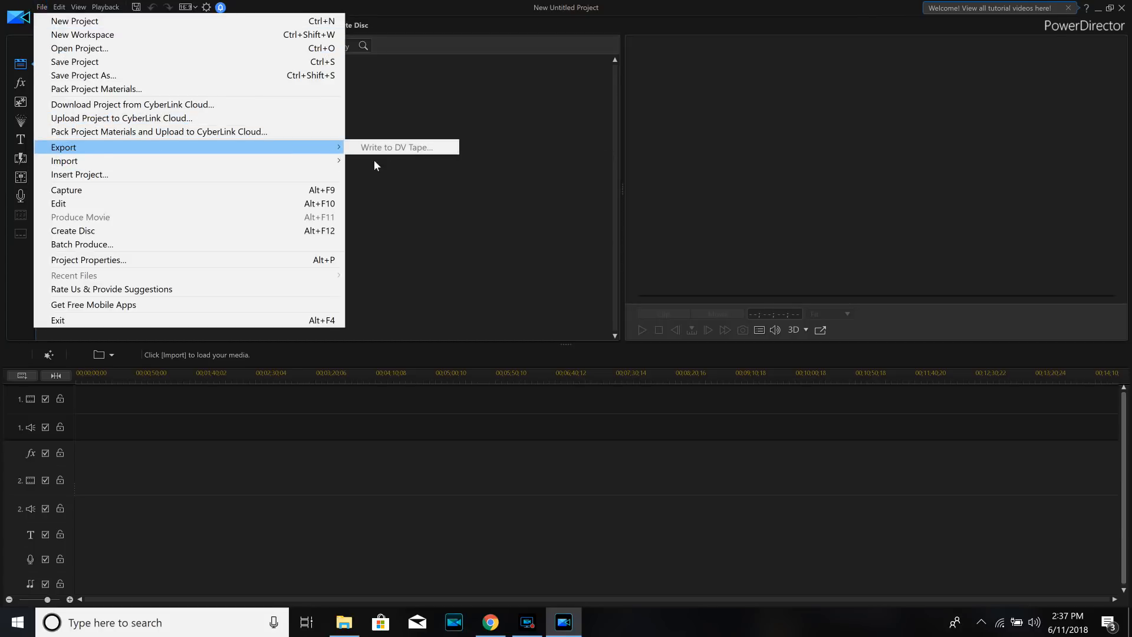
{"action": "mouse_move", "coordinate": [313, 162]}
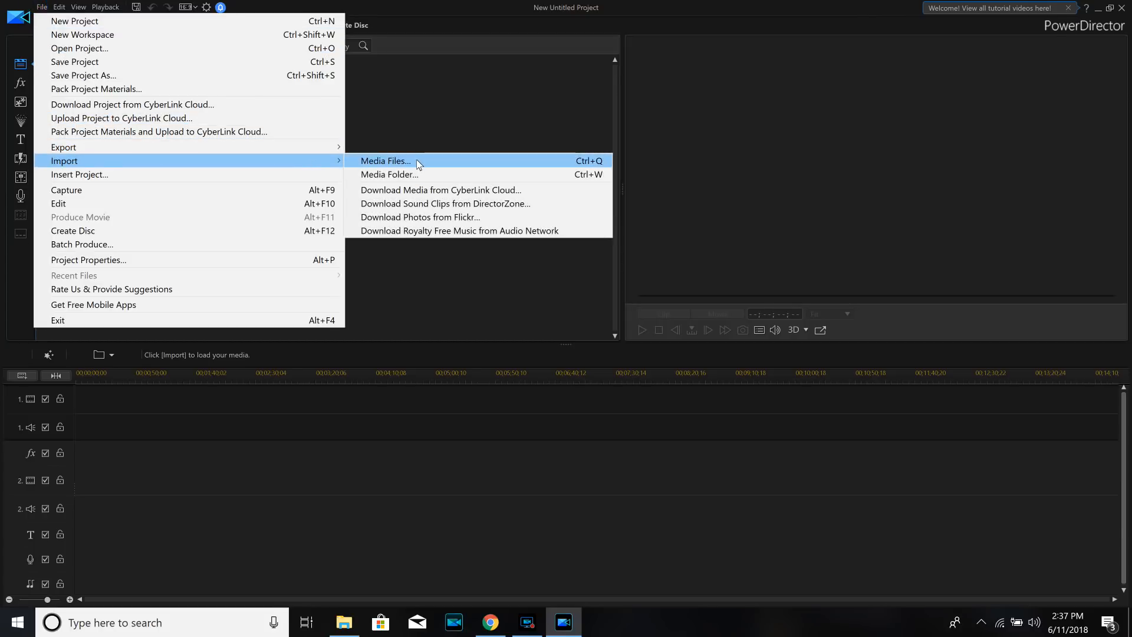
{"action": "left_click", "coordinate": [415, 175]}
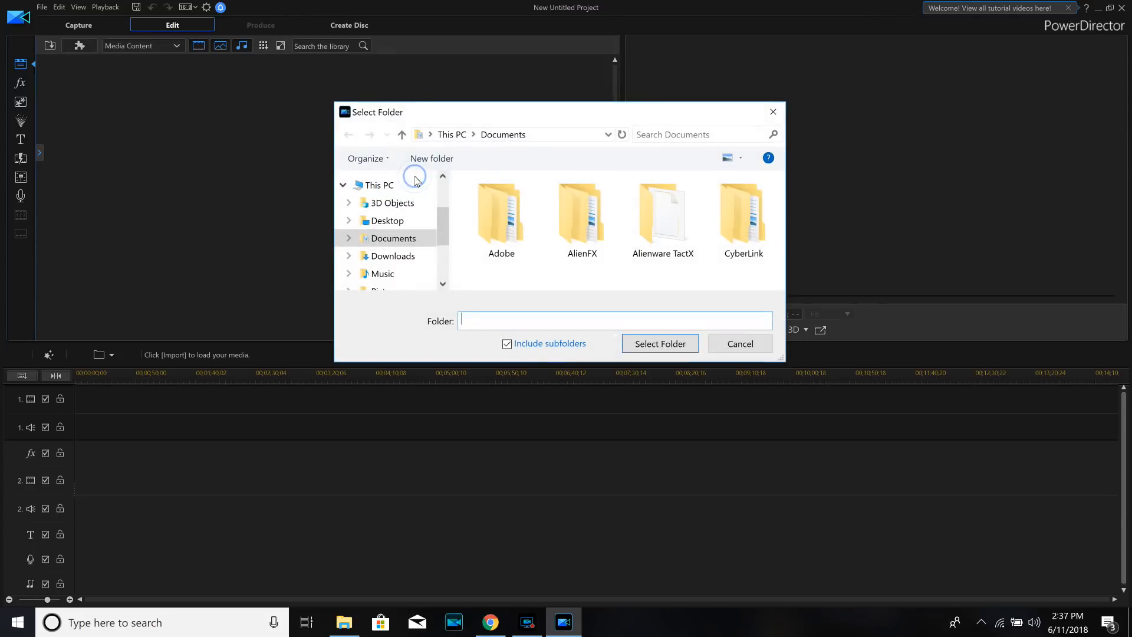
{"action": "left_click_drag", "start_coordinate": [437, 228], "coordinate": [439, 261]}
{"action": "left_click", "coordinate": [397, 251]}
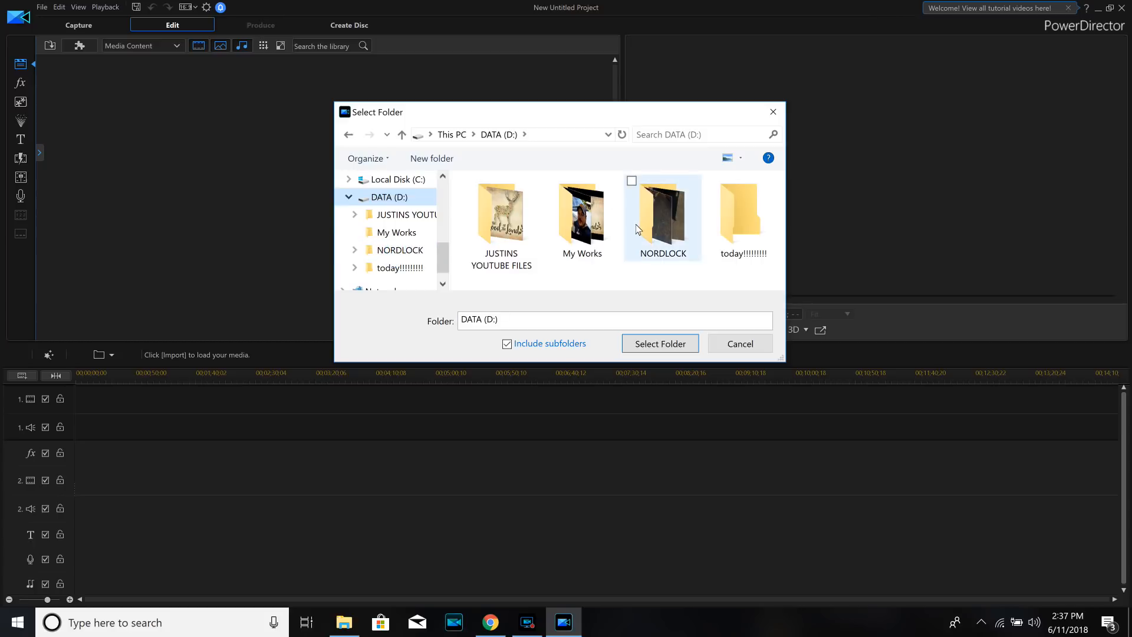
{"action": "double_click", "coordinate": [508, 231]}
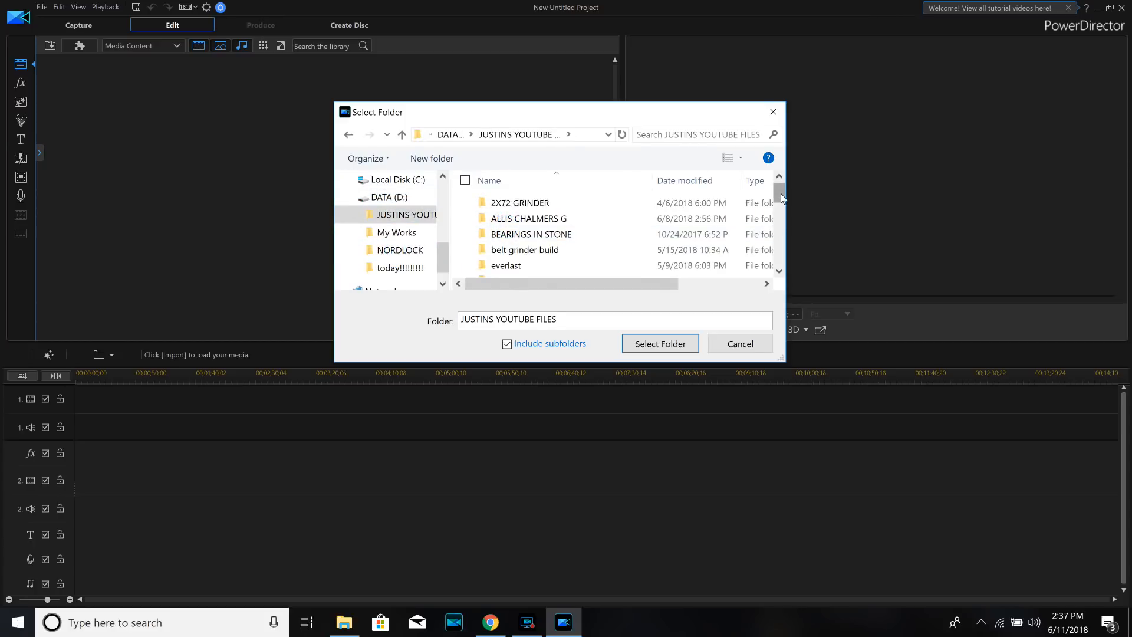
- Import the FARMERS MARKET MEAL folder with its subfolders and enable shadow files for the high-resolution videos
{"action": "scroll", "coordinate": [781, 198], "scroll_direction": "down", "scroll_amount": 1}
{"action": "left_click", "coordinate": [584, 259]}
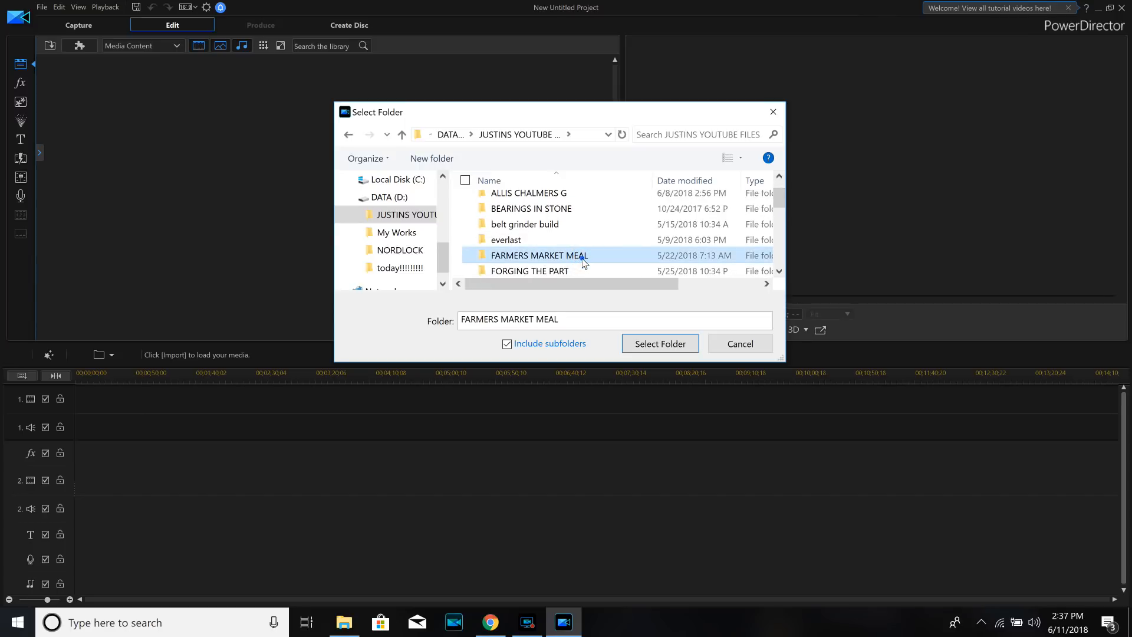
{"action": "left_click", "coordinate": [660, 340]}
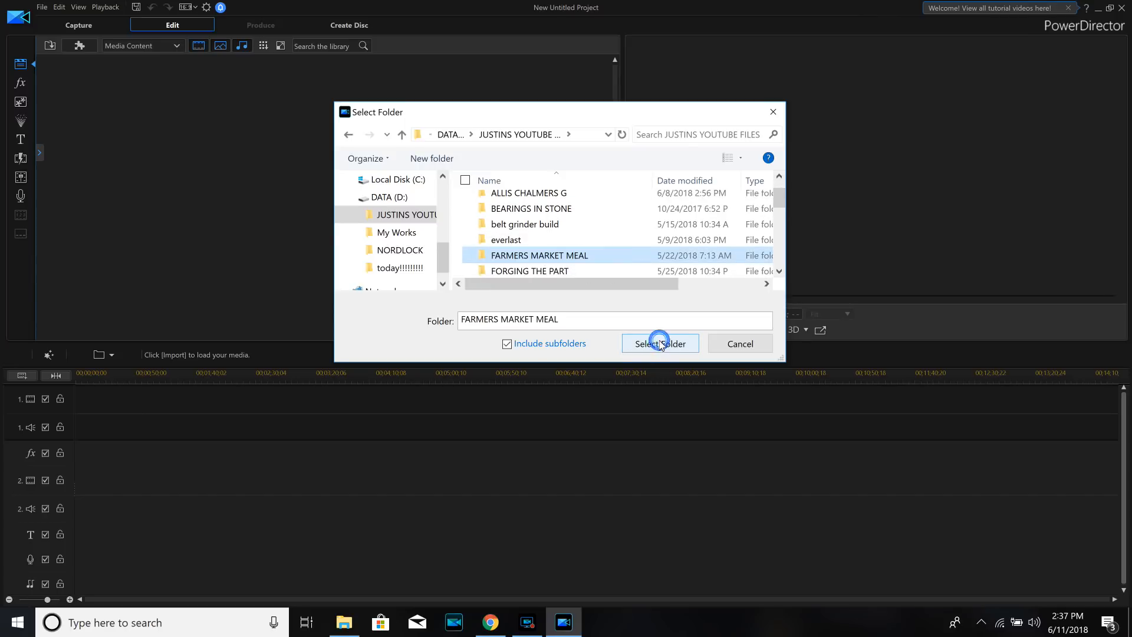
{"action": "left_click", "coordinate": [627, 253]}
{"action": "left_click", "coordinate": [678, 343]}
{"action": "left_click", "coordinate": [631, 262]}
{"action": "left_click", "coordinate": [652, 348]}
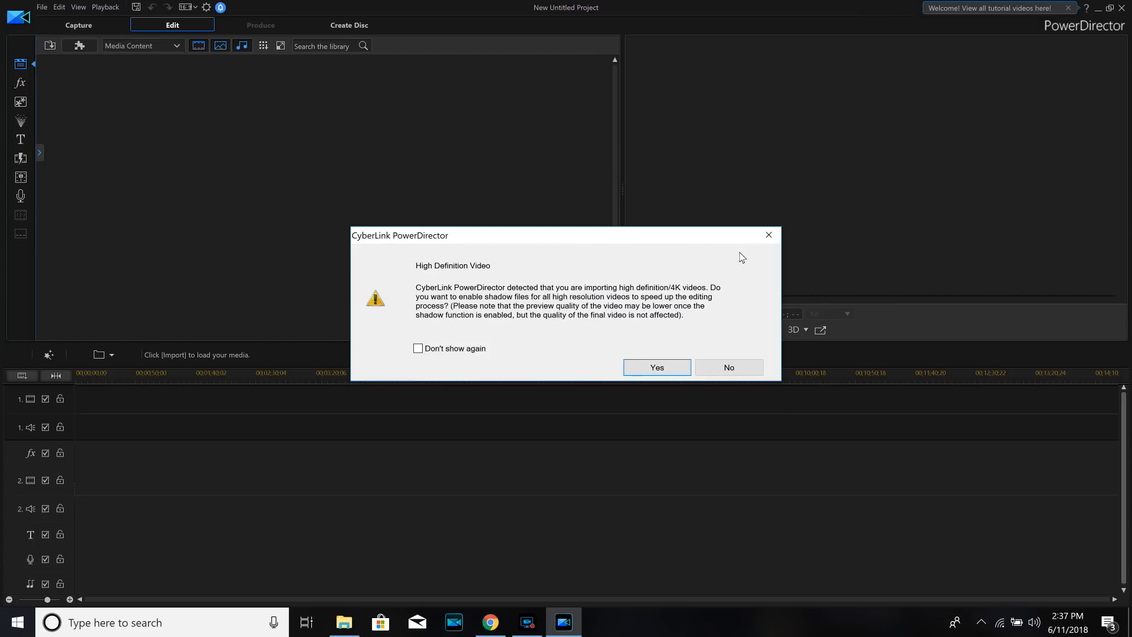
{"action": "left_click", "coordinate": [663, 367]}
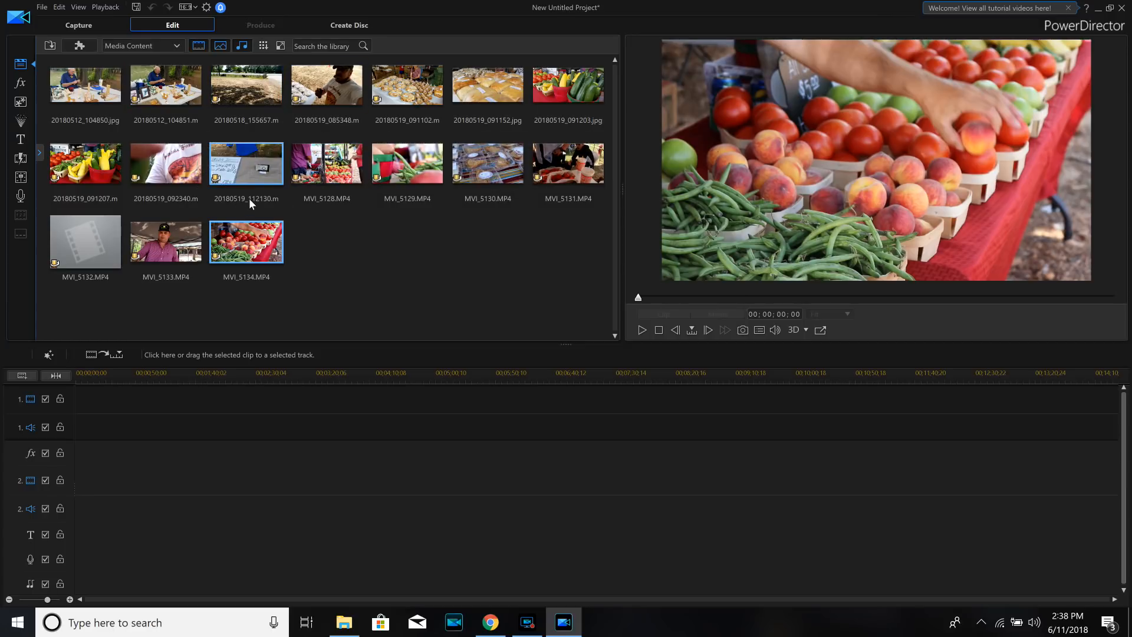
- Remove the photo 20180512_104850.jpg from the media library
{"action": "left_click", "coordinate": [97, 95]}
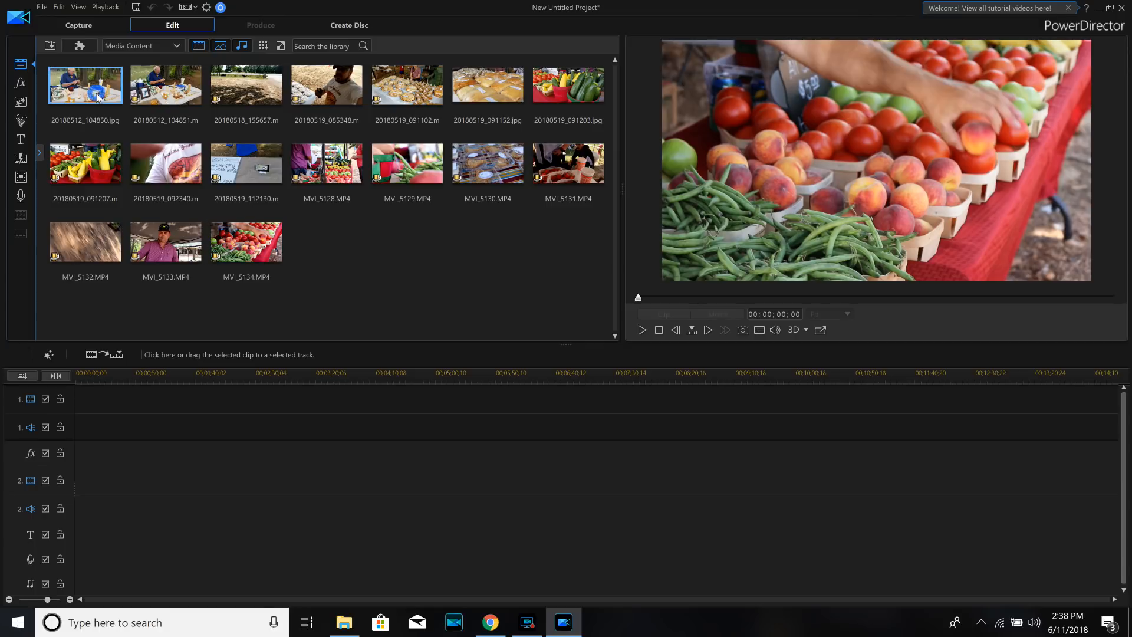
{"action": "right_click", "coordinate": [97, 95]}
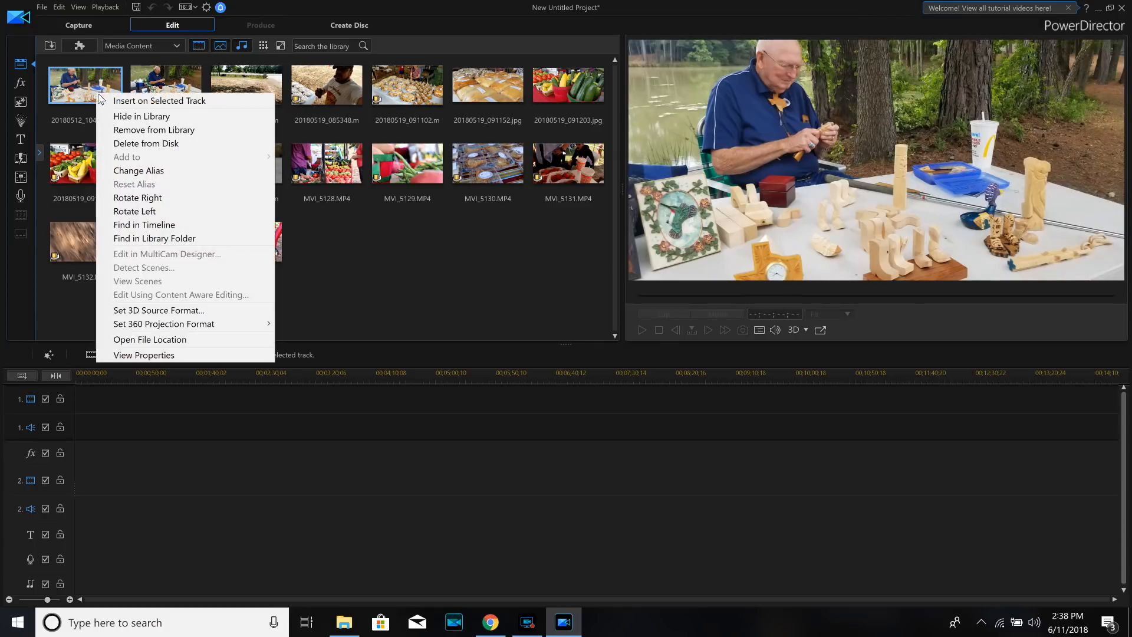
{"action": "left_click", "coordinate": [145, 130]}
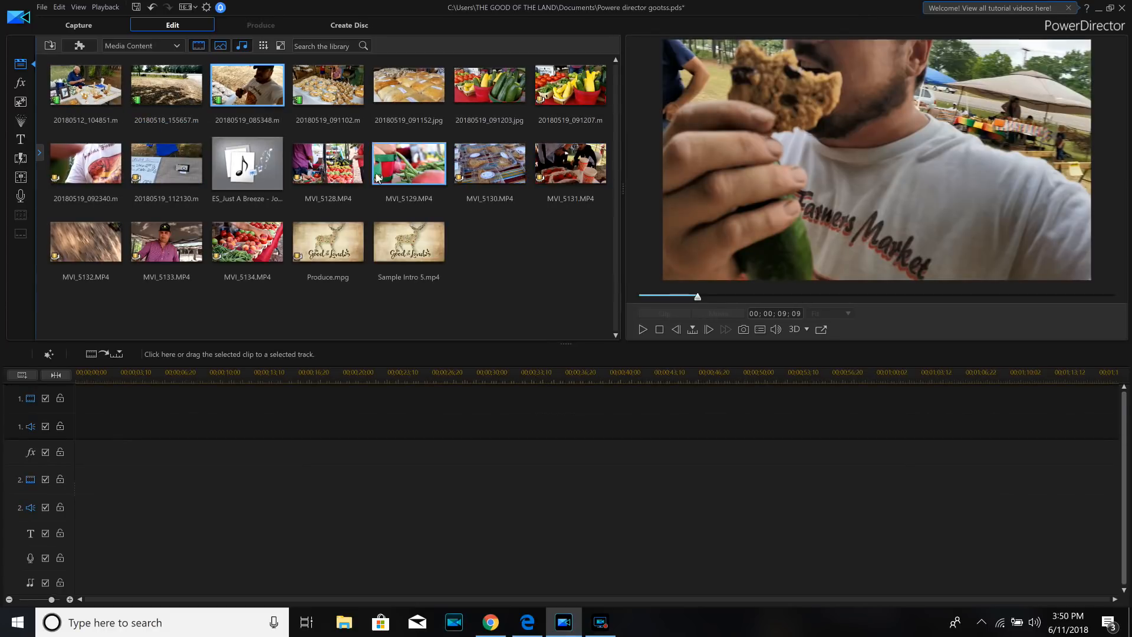
- Place Sample Intro 5.mp4 at the start of video track 1 and stretch the timeline scale for finer editing
{"action": "left_click_drag", "start_coordinate": [424, 254], "coordinate": [73, 404]}
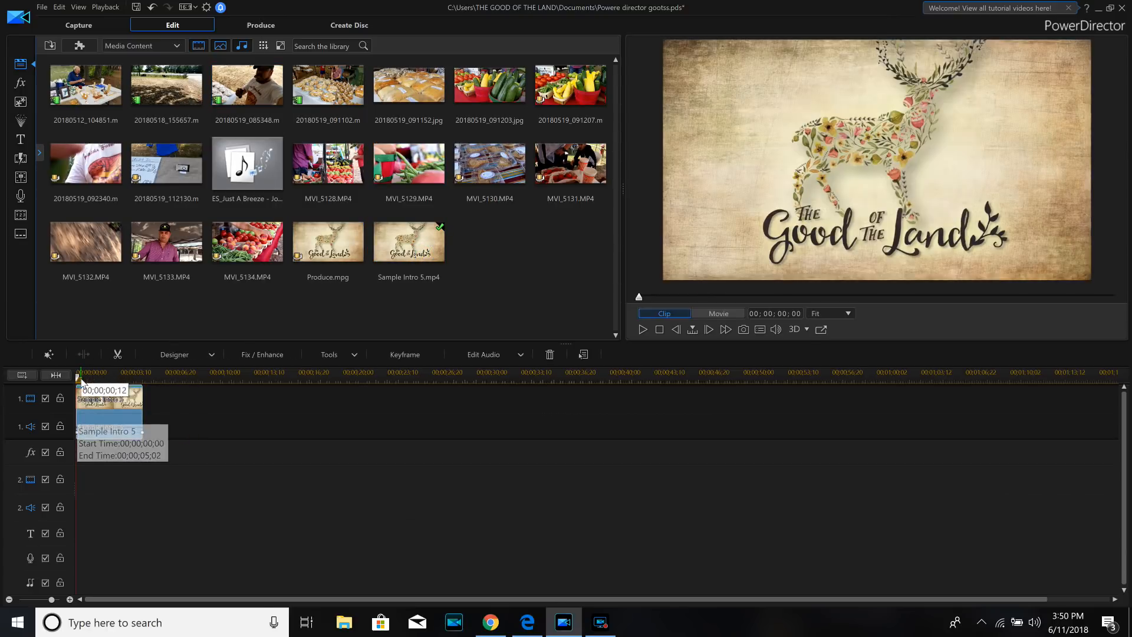
{"action": "left_click", "coordinate": [164, 372]}
{"action": "left_click_drag", "start_coordinate": [166, 379], "coordinate": [461, 386]}
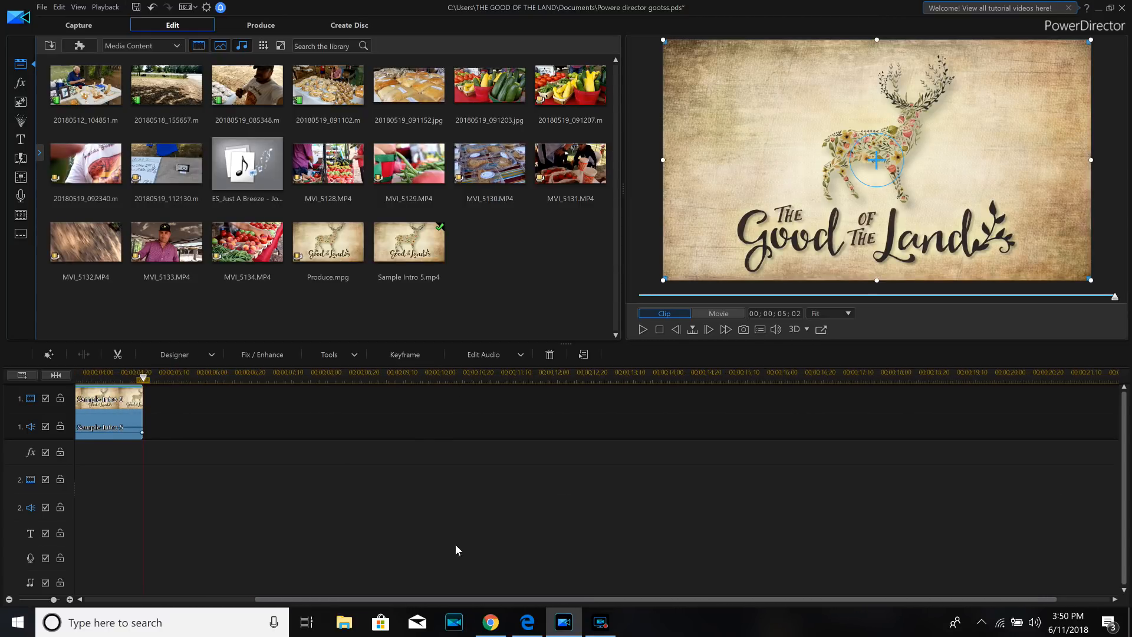
{"action": "left_click_drag", "start_coordinate": [466, 595], "coordinate": [251, 588]}
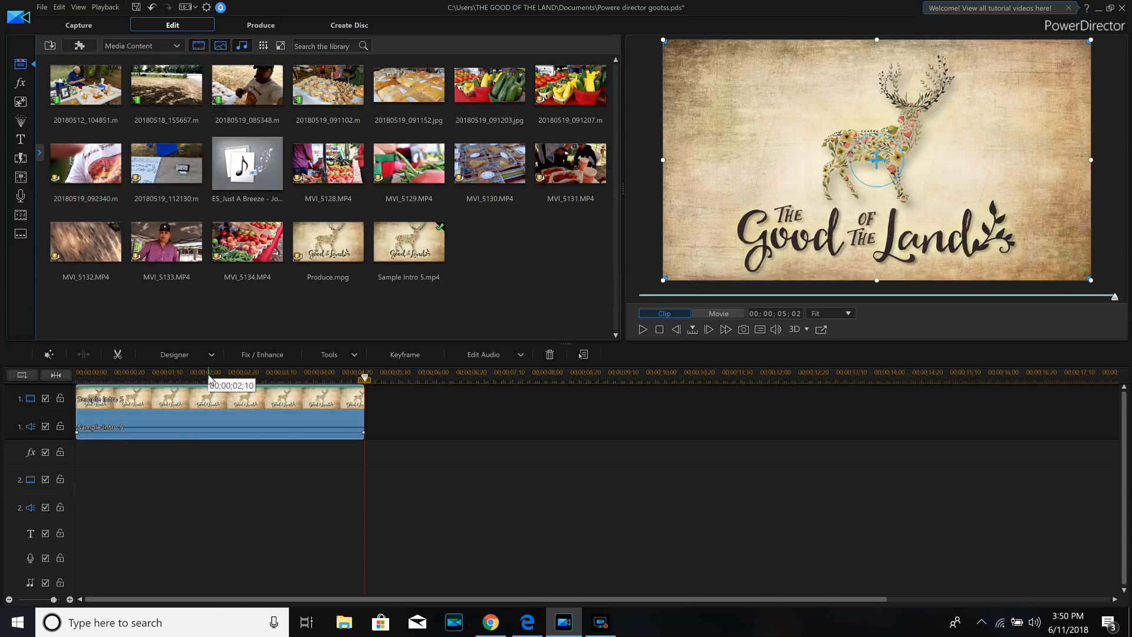
- Split the intro clip at 00;00;03;15 and remove the part after the split
{"action": "left_click", "coordinate": [276, 379]}
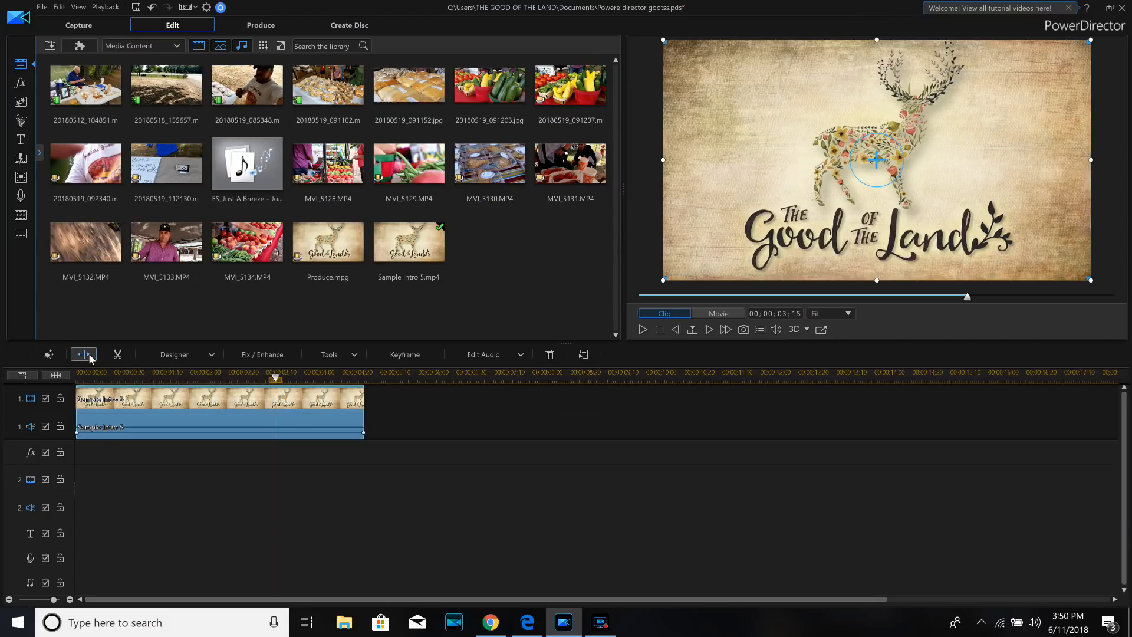
{"action": "left_click", "coordinate": [90, 354]}
{"action": "right_click", "coordinate": [292, 403]}
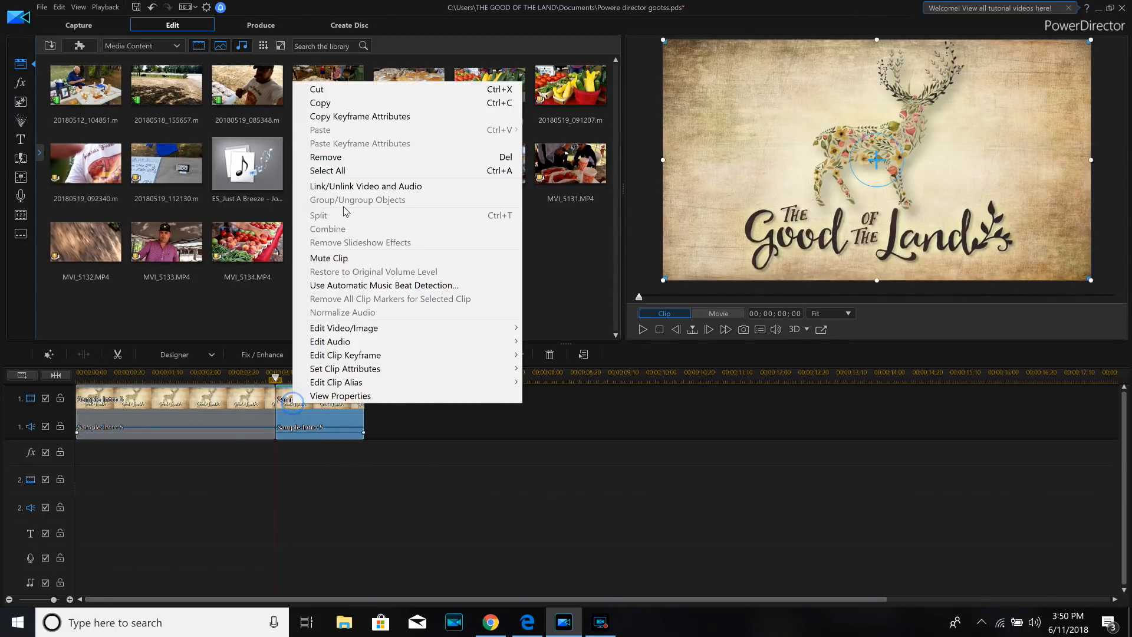
{"action": "left_click", "coordinate": [339, 157]}
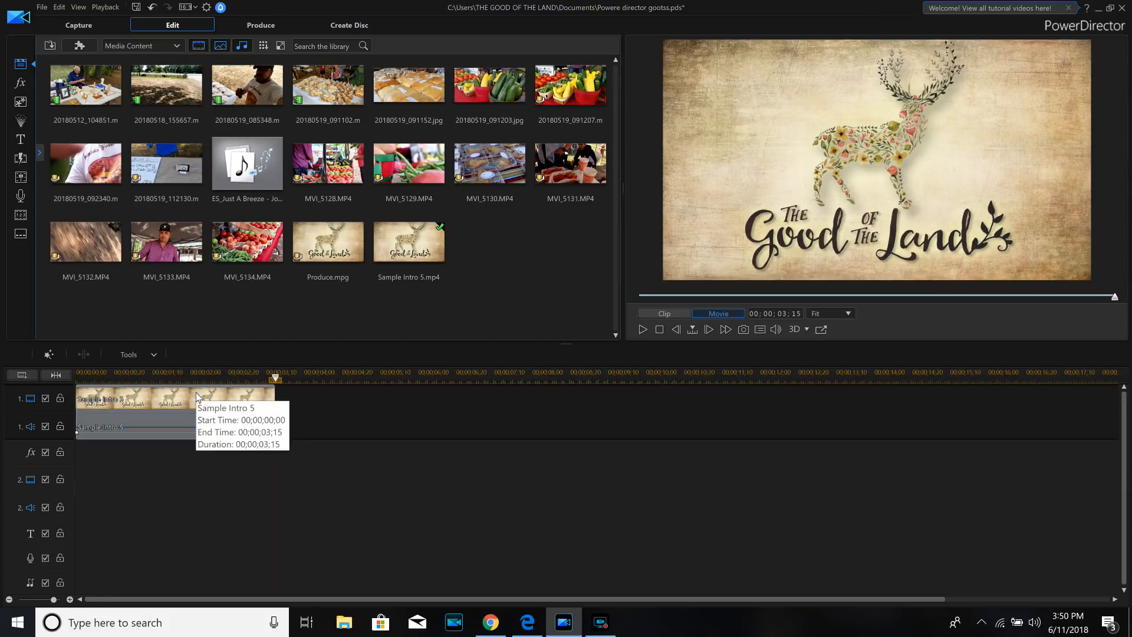
- Split the intro clip again at 00;00;03;12 and remove the short leftover piece at its end
{"action": "left_click_drag", "start_coordinate": [282, 379], "coordinate": [273, 379]}
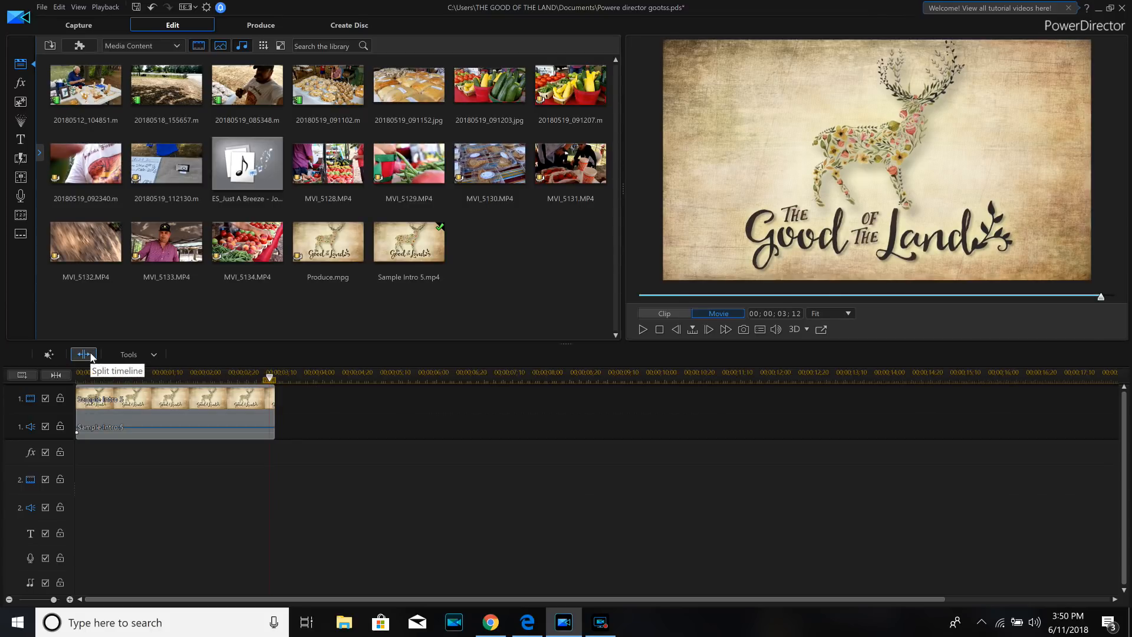
{"action": "left_click", "coordinate": [172, 409]}
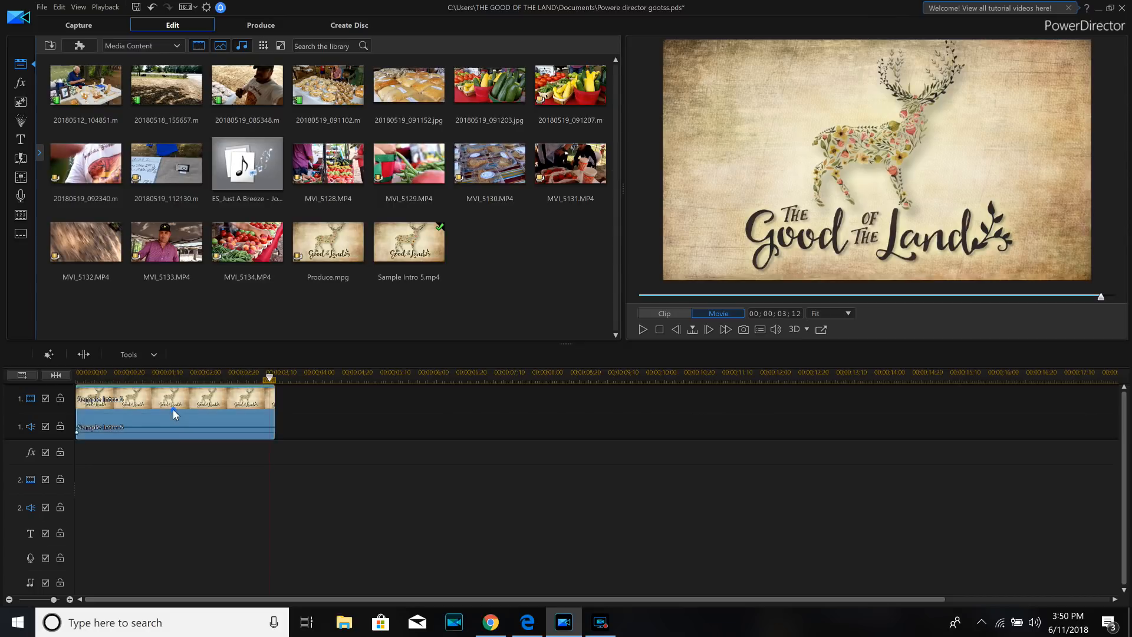
{"action": "left_click", "coordinate": [90, 354]}
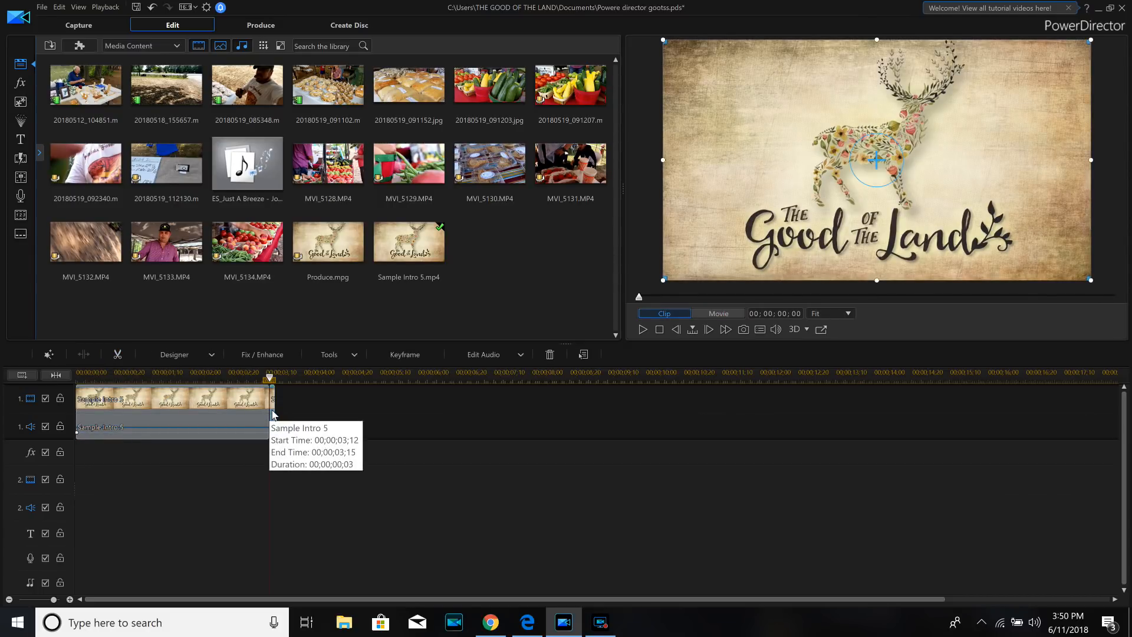
{"action": "right_click", "coordinate": [272, 413]}
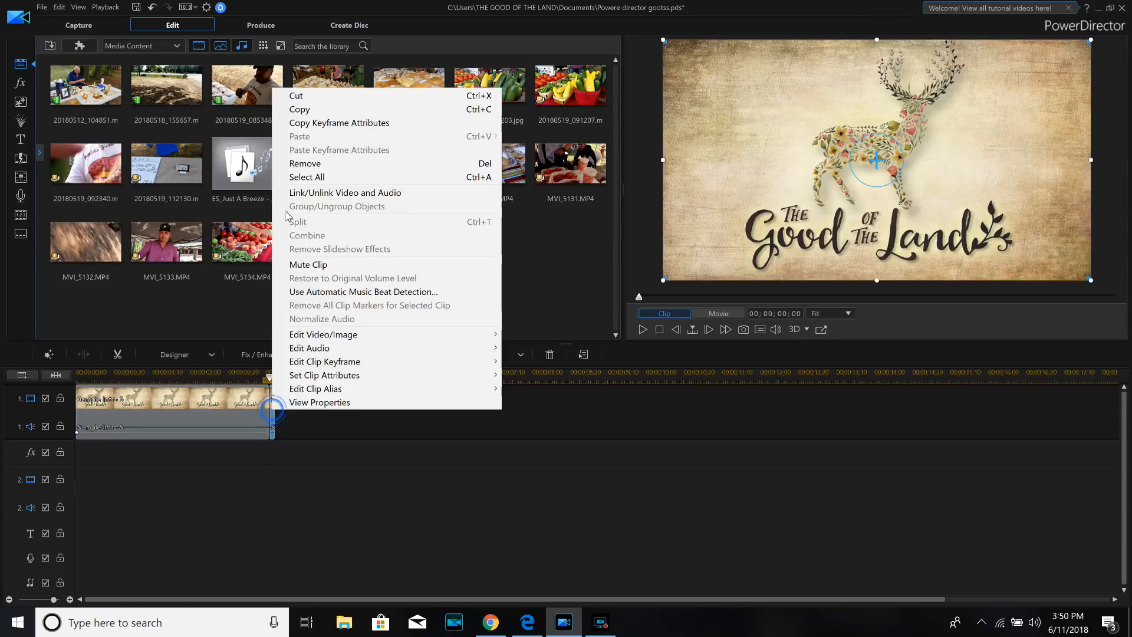
{"action": "left_click", "coordinate": [296, 164]}
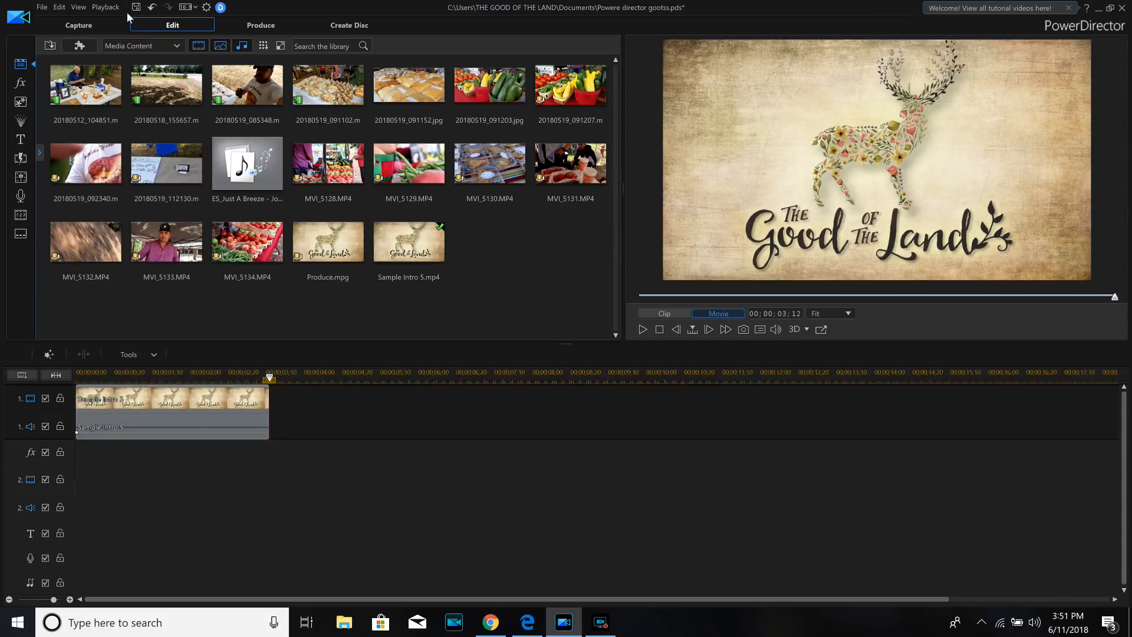
- Add the 20180512_104851 video directly after the intro on track 1 and preview it from about the 8-second mark
{"action": "left_click_drag", "start_coordinate": [132, 147], "coordinate": [271, 417]}
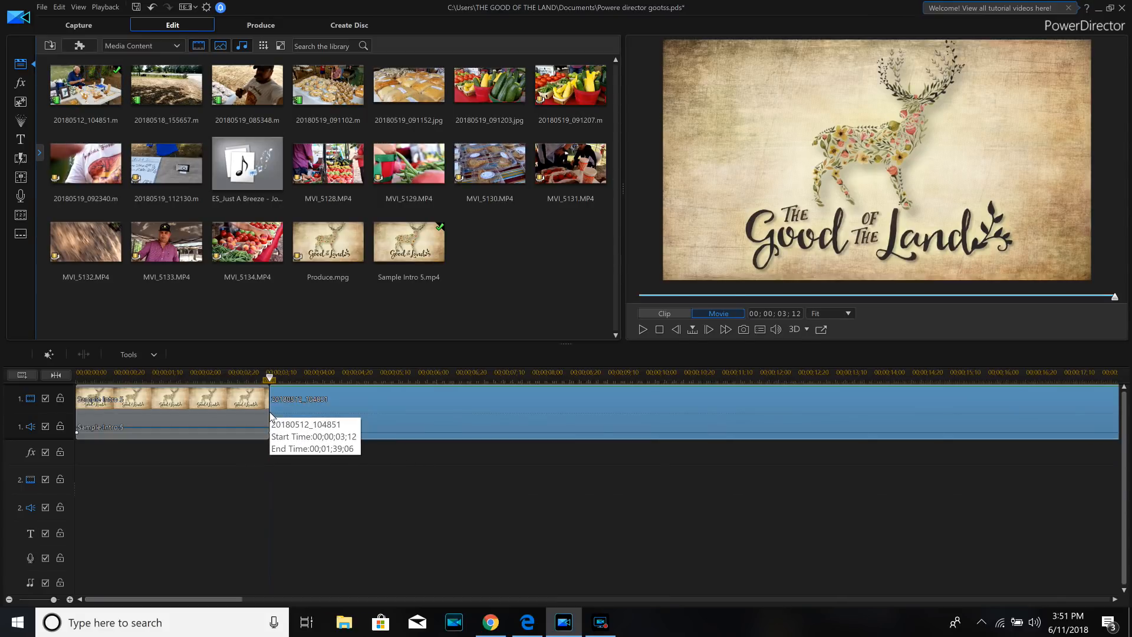
{"action": "left_click", "coordinate": [541, 377]}
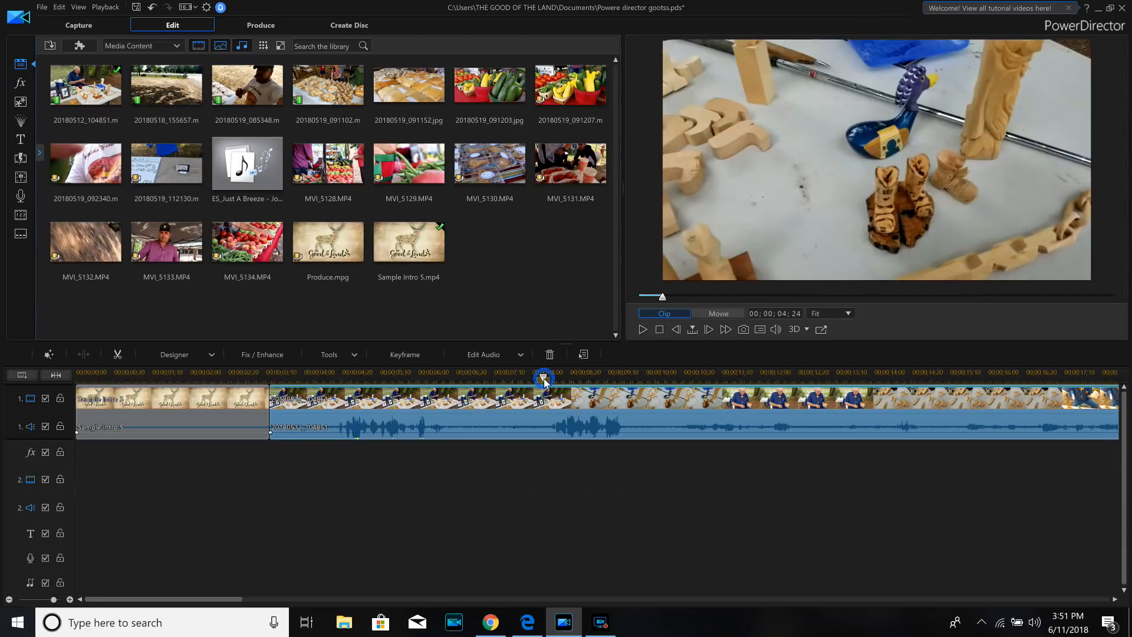
{"action": "left_click", "coordinate": [538, 392]}
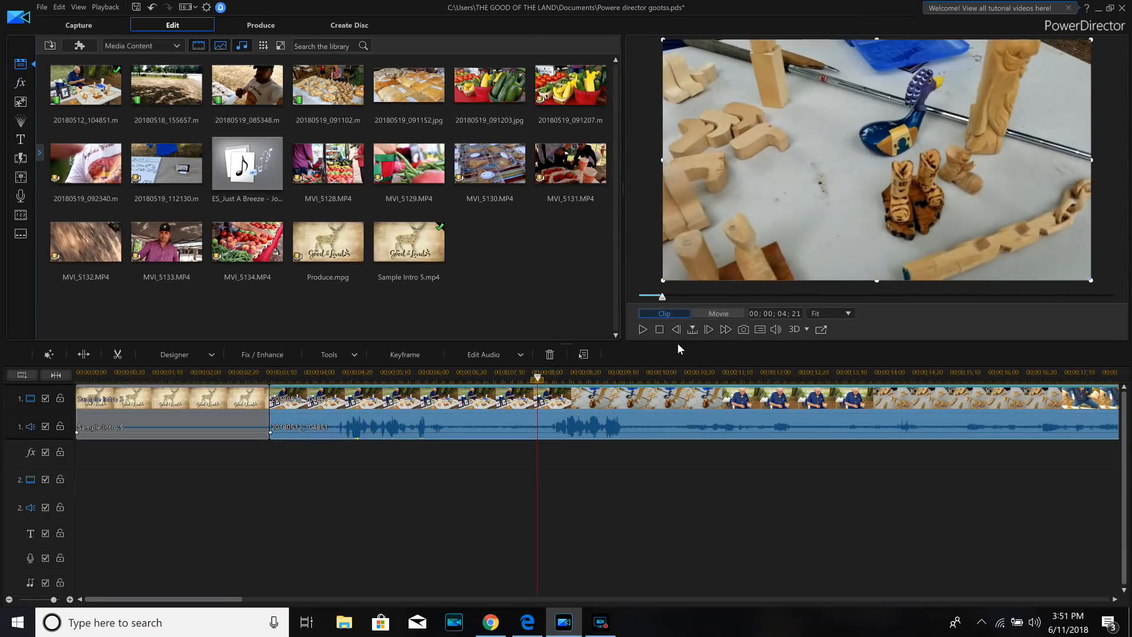
{"action": "left_click", "coordinate": [644, 329]}
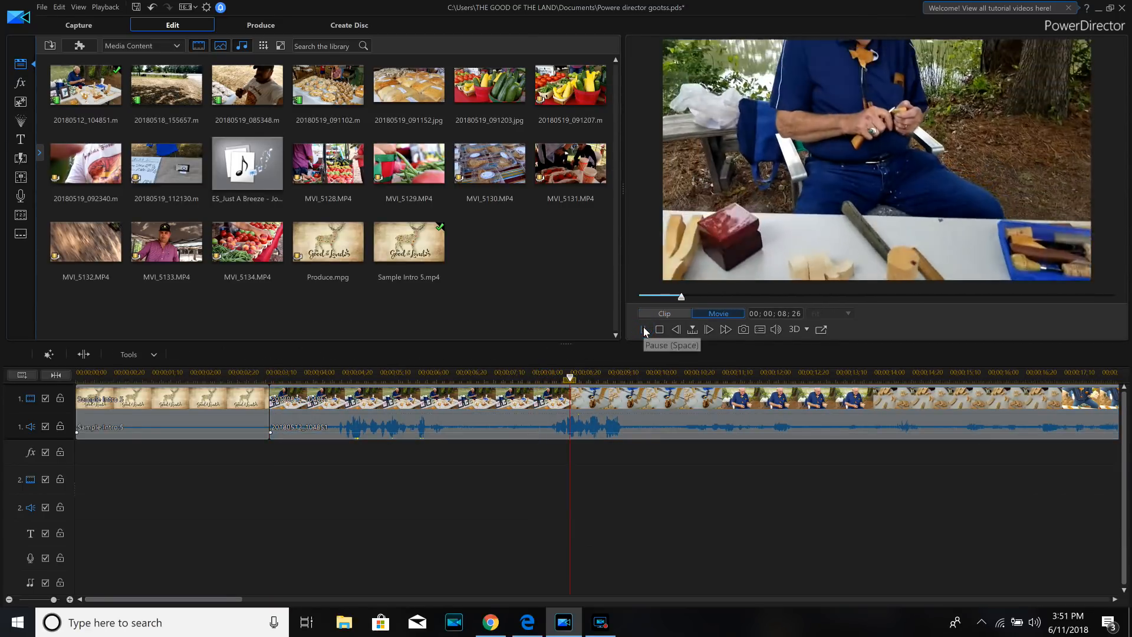
{"action": "left_click", "coordinate": [644, 329]}
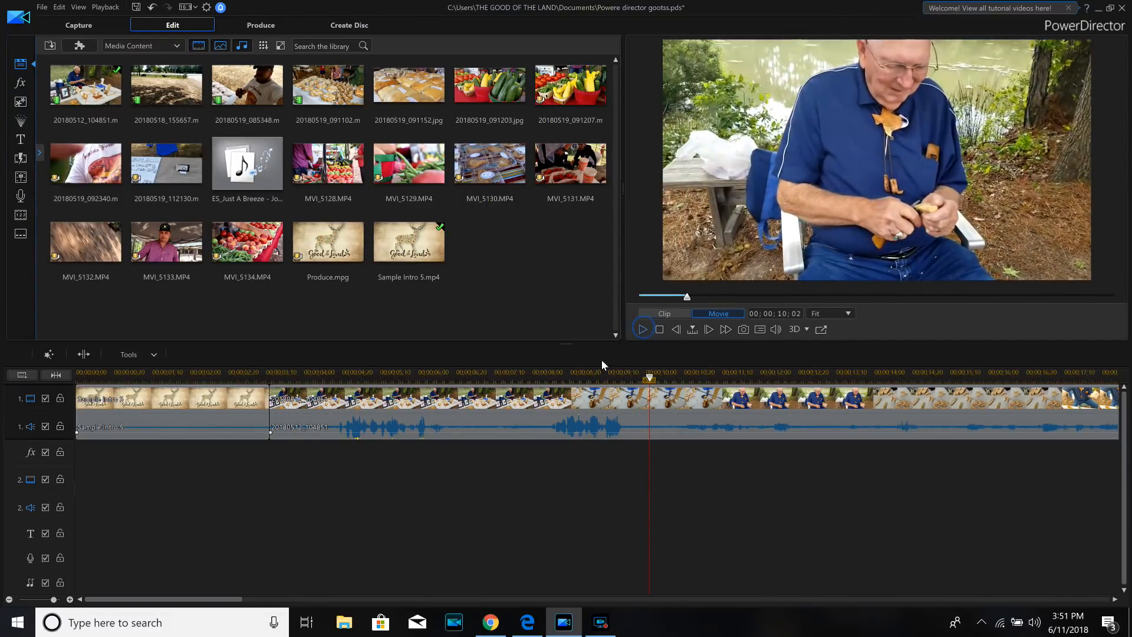
- Split the 20180512_104851 clip on track 1 at 00;00;08;09
{"action": "left_click", "coordinate": [547, 376]}
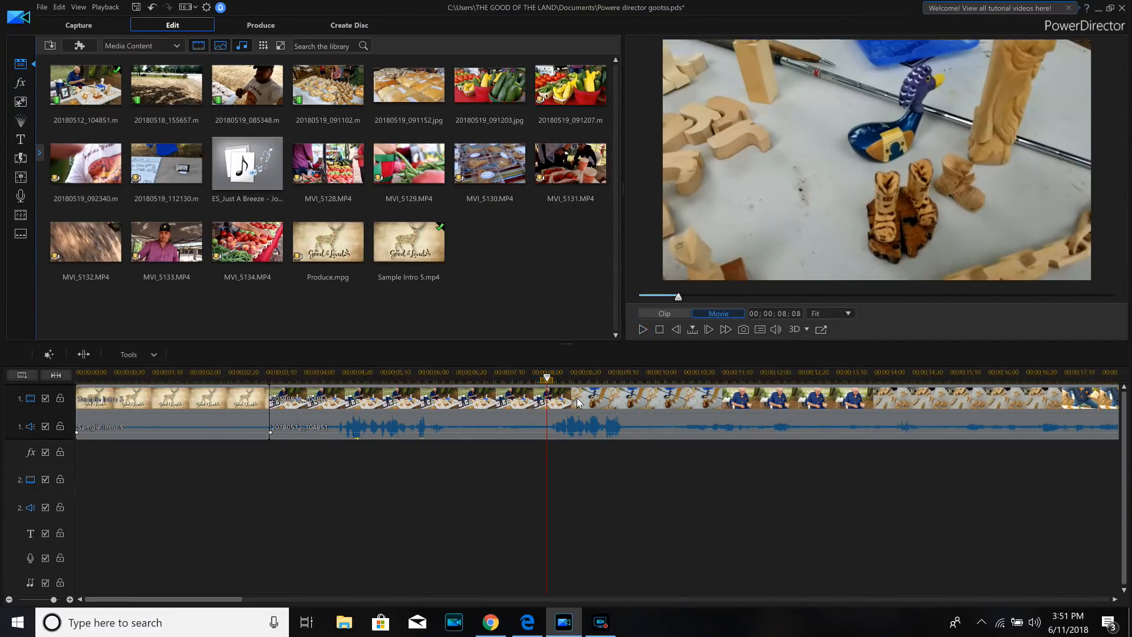
{"action": "left_click", "coordinate": [549, 376]}
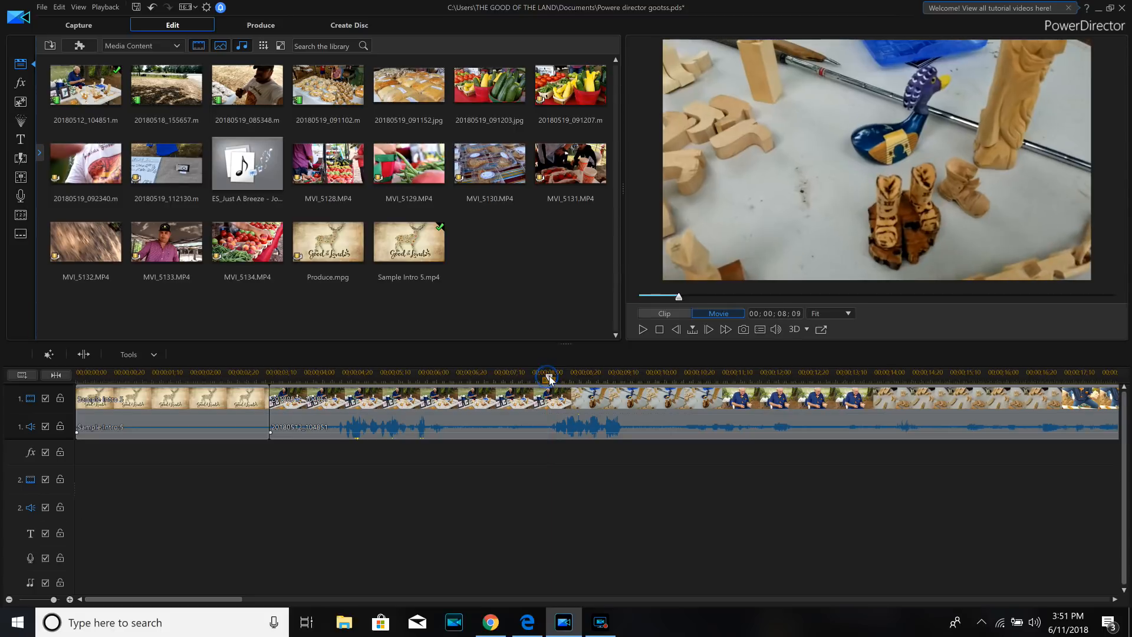
{"action": "left_click", "coordinate": [565, 406]}
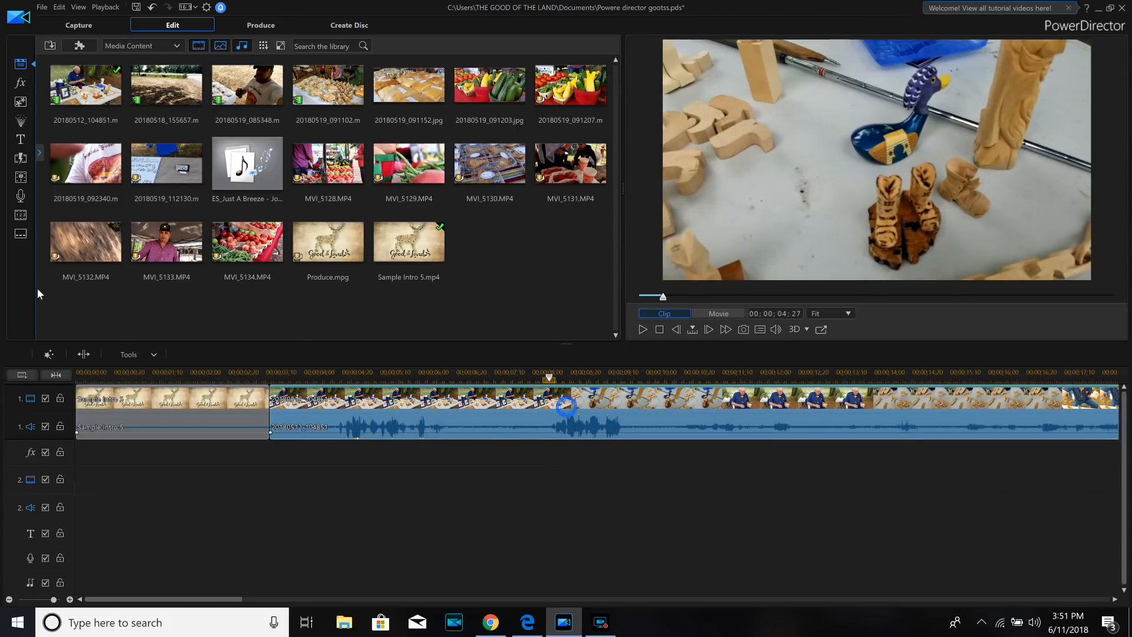
{"action": "left_click", "coordinate": [85, 354]}
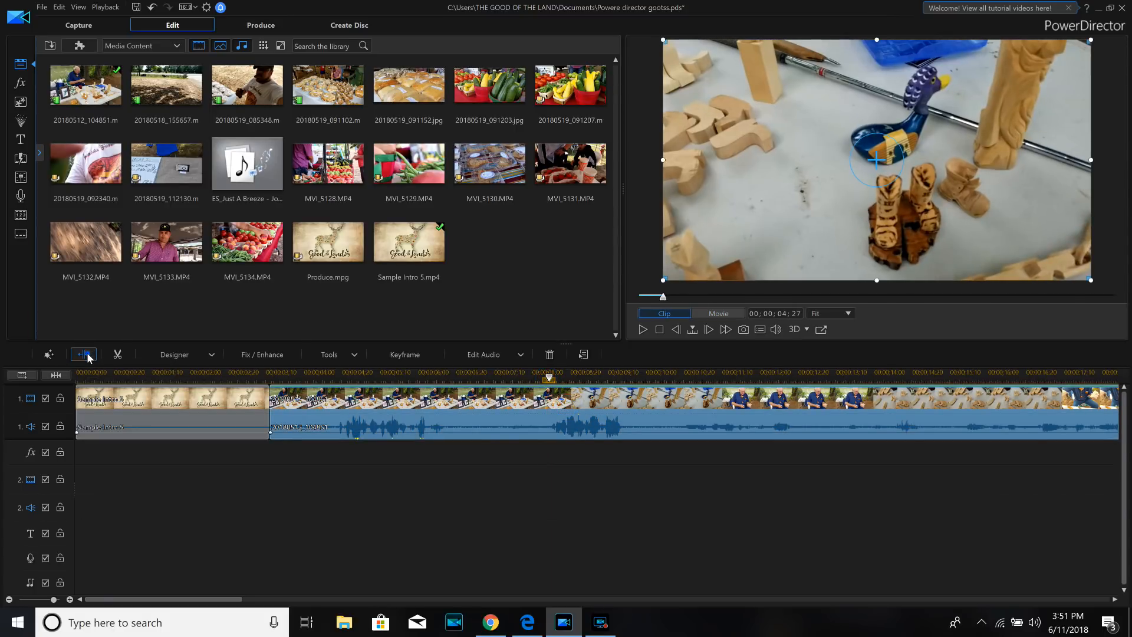
- Remove the part of the 20180512_104851 clip before the split and fill the gap it leaves
{"action": "left_click", "coordinate": [399, 406]}
{"action": "right_click", "coordinate": [399, 405]}
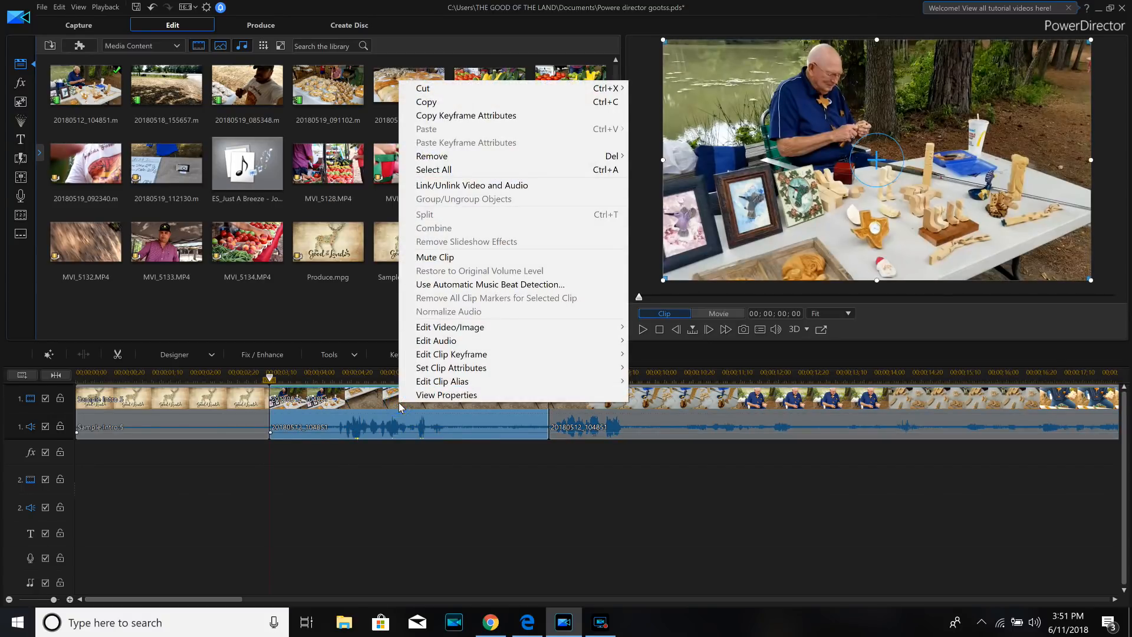
{"action": "mouse_move", "coordinate": [471, 158]}
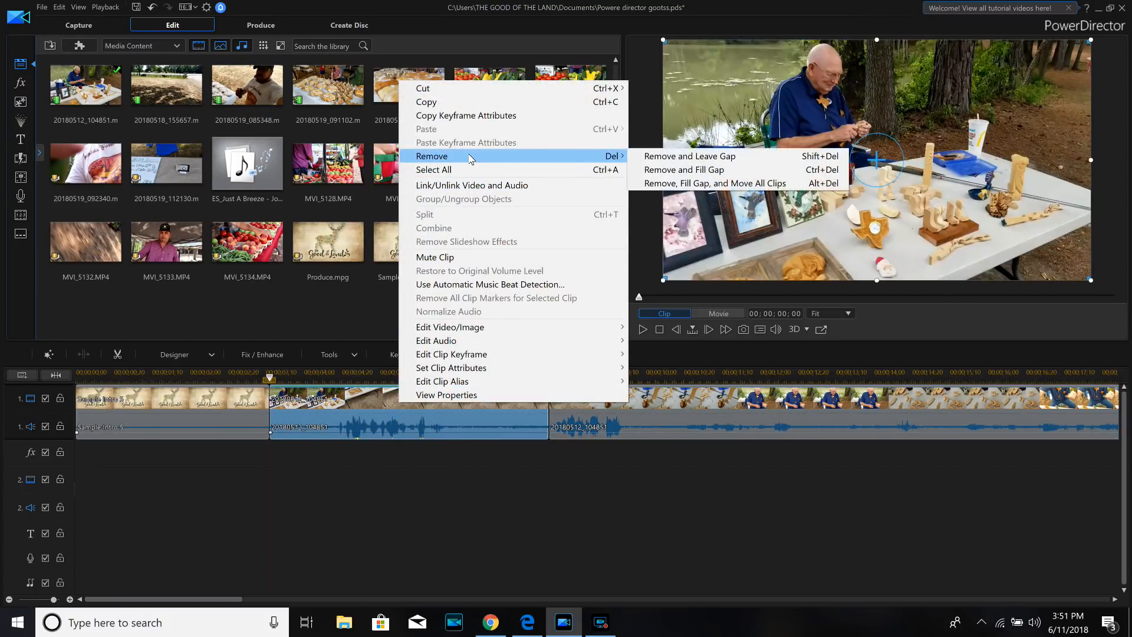
{"action": "left_click", "coordinate": [660, 176]}
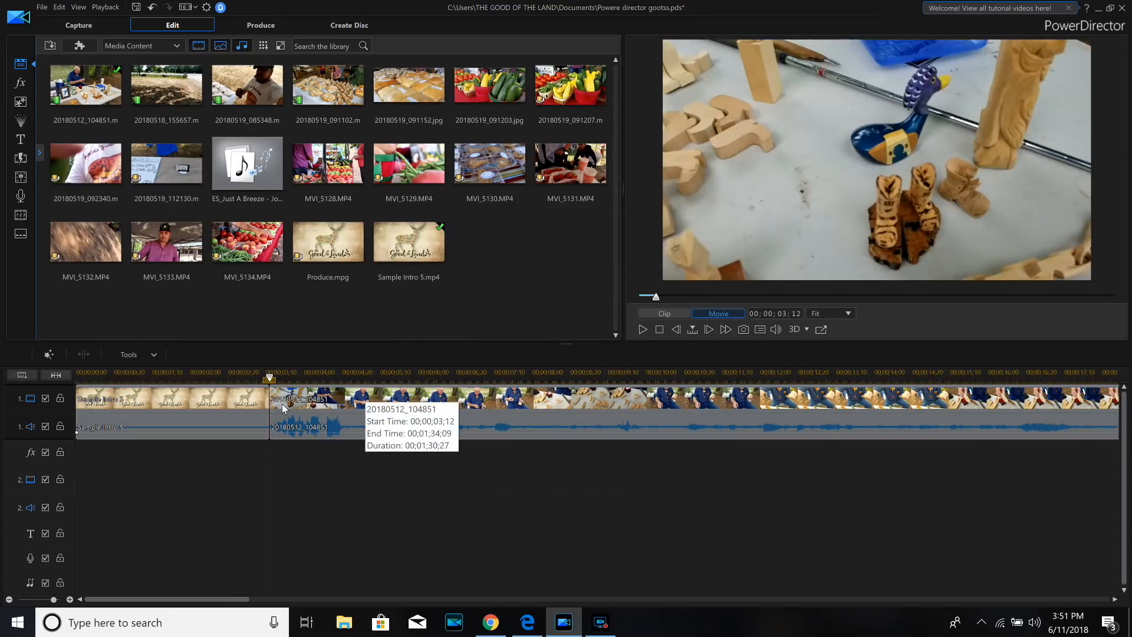
- Preview the cut from the intro to the 20180512_104851 clip
{"action": "left_click", "coordinate": [324, 405]}
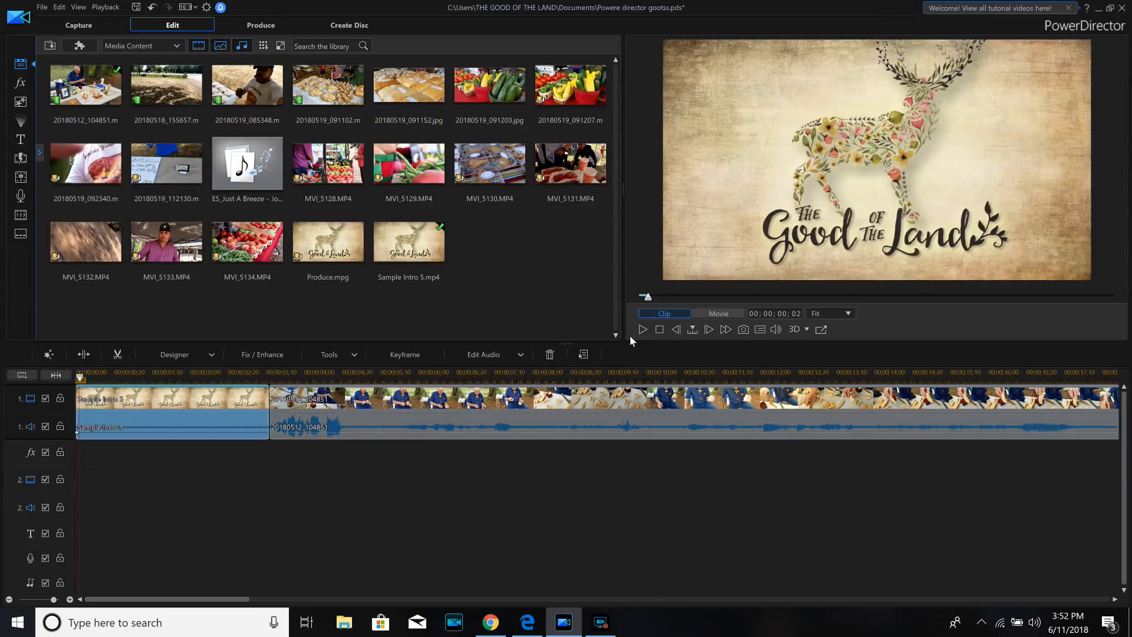
{"action": "left_click", "coordinate": [641, 329]}
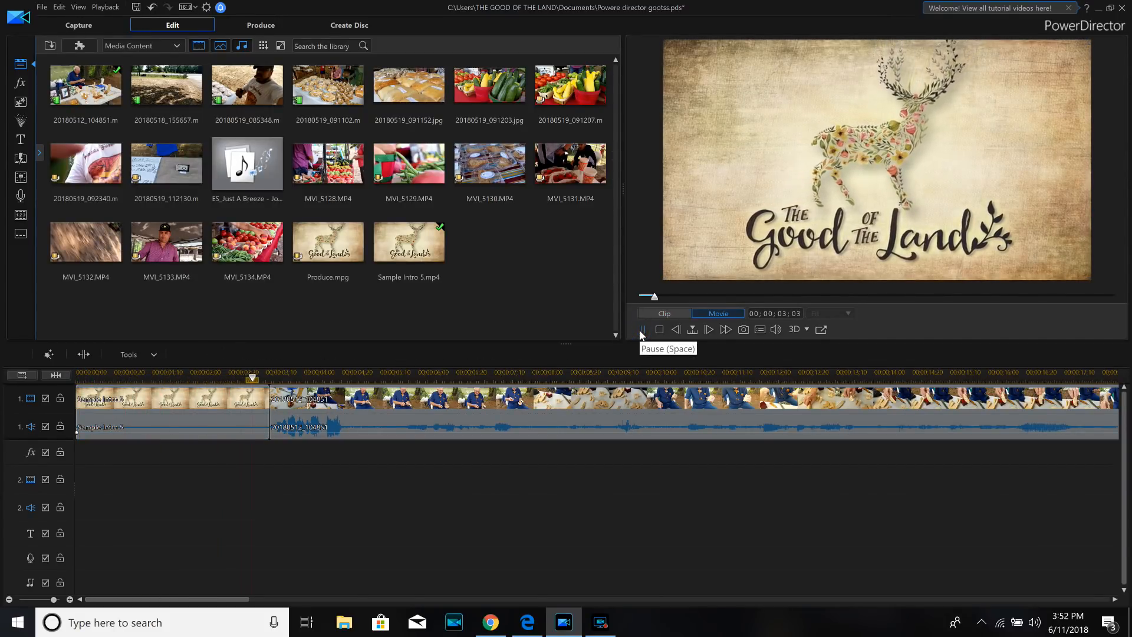
{"action": "left_click", "coordinate": [641, 329]}
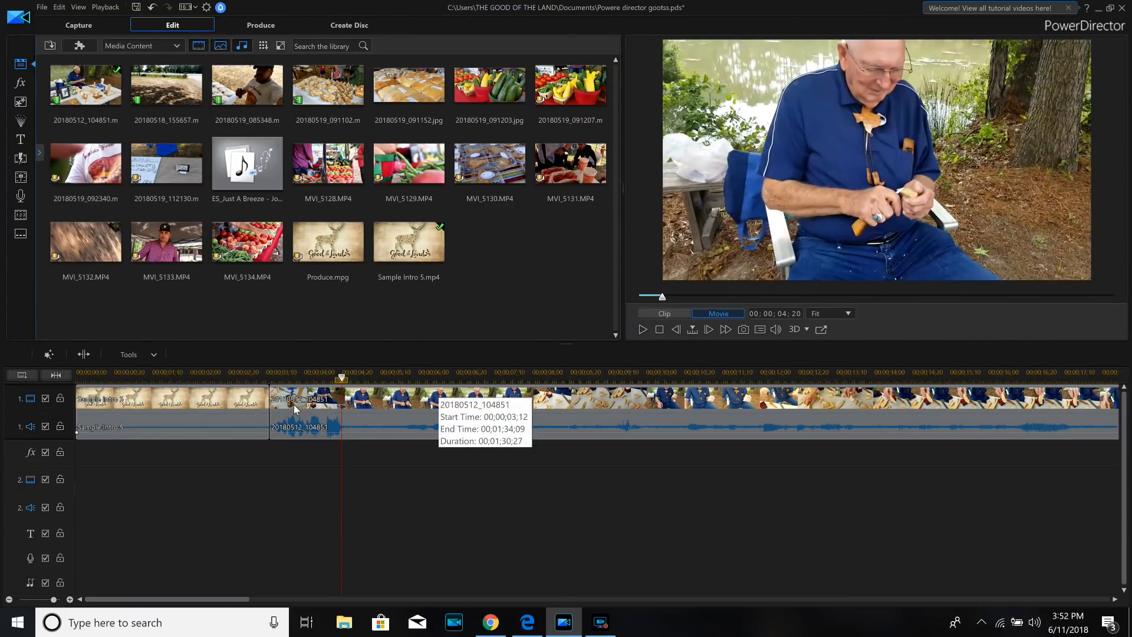
- Overlap the start of the 20180512_104851 clip slightly with the end of the intro using a crossfade
{"action": "left_click_drag", "start_coordinate": [293, 405], "coordinate": [291, 406]}
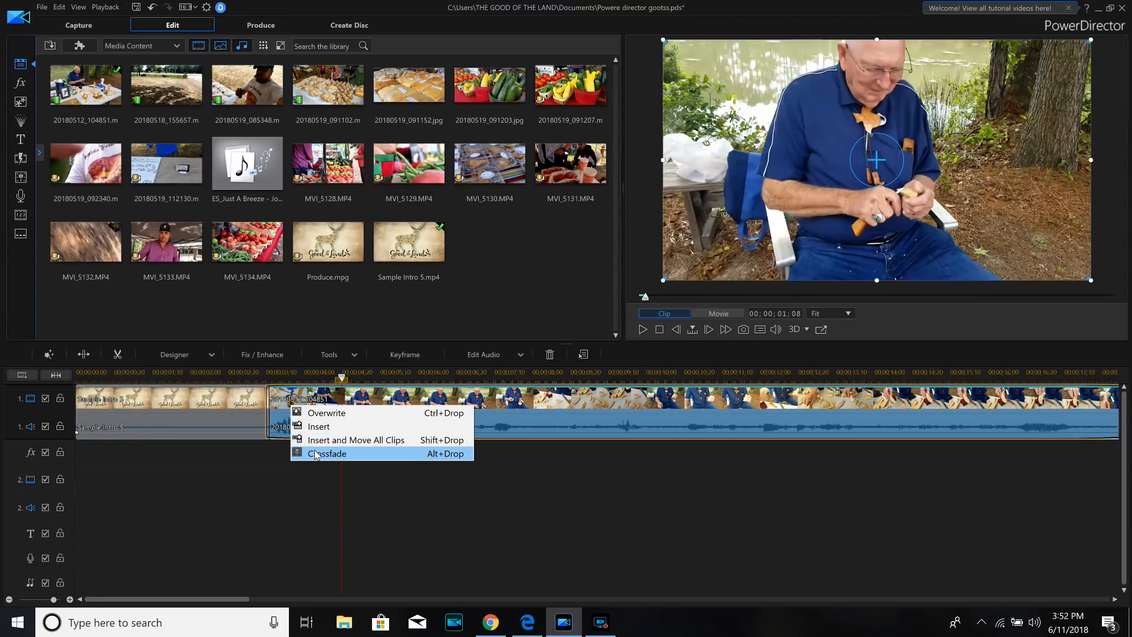
{"action": "left_click", "coordinate": [316, 454]}
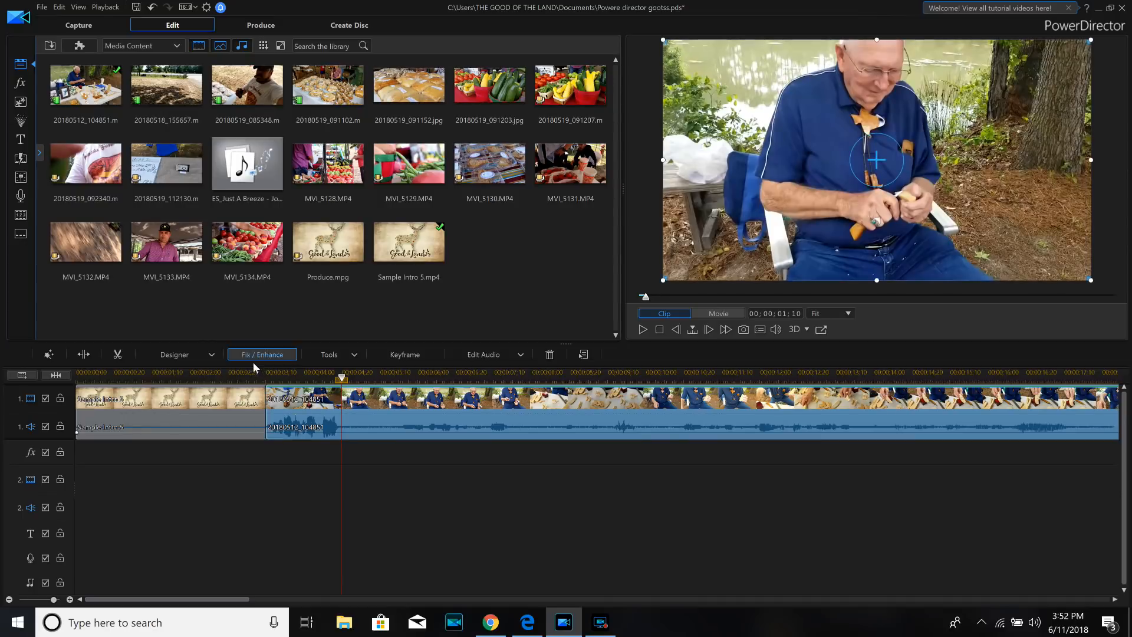
- Preview the crossfade between the intro and the 20180512_104851 clip, replaying it from shortly before the overlap
{"action": "left_click", "coordinate": [246, 375]}
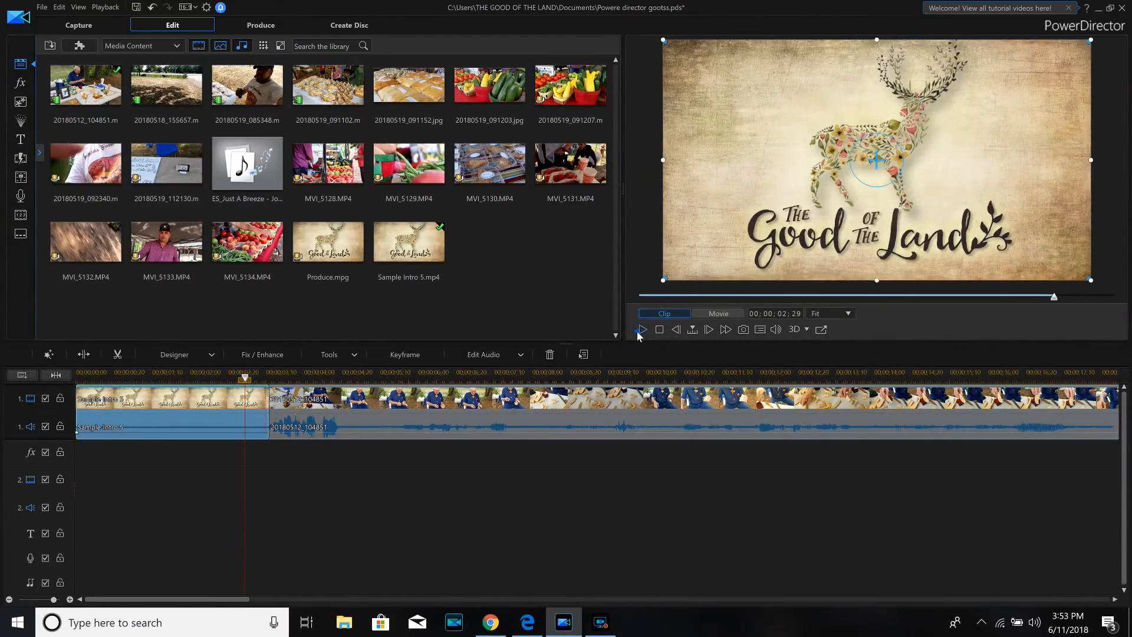
{"action": "left_click", "coordinate": [640, 330]}
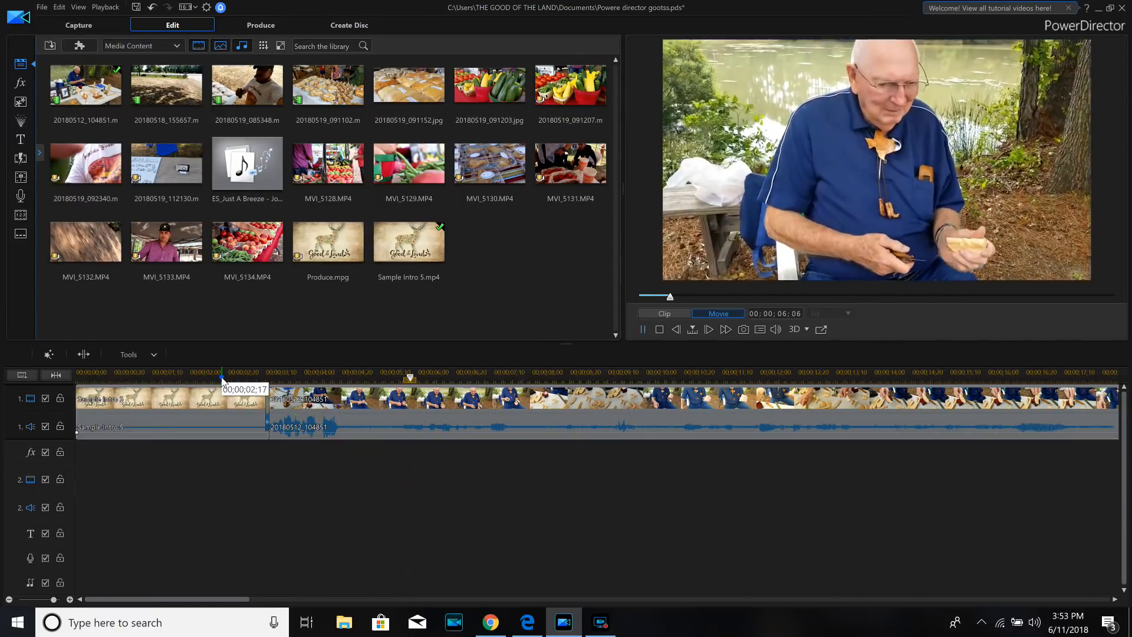
{"action": "left_click", "coordinate": [222, 376]}
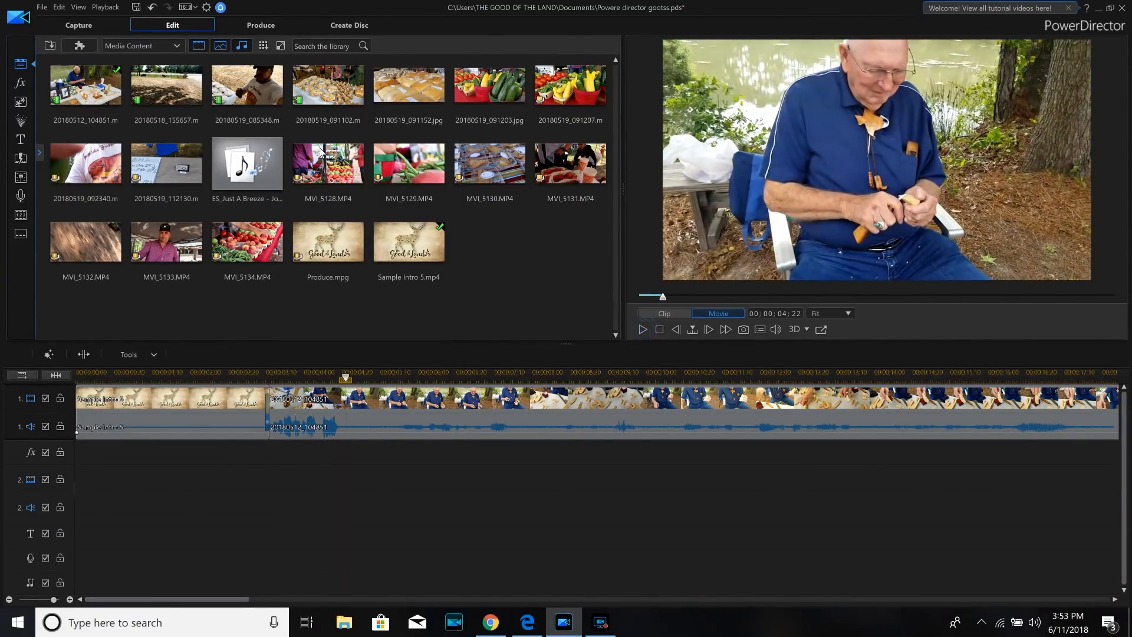
- Add the ES_Just A Breeze music to audio track 2 at the timeline start and play the project from the beginning
{"action": "left_click", "coordinate": [242, 165]}
{"action": "left_click_drag", "start_coordinate": [297, 515], "coordinate": [72, 508]}
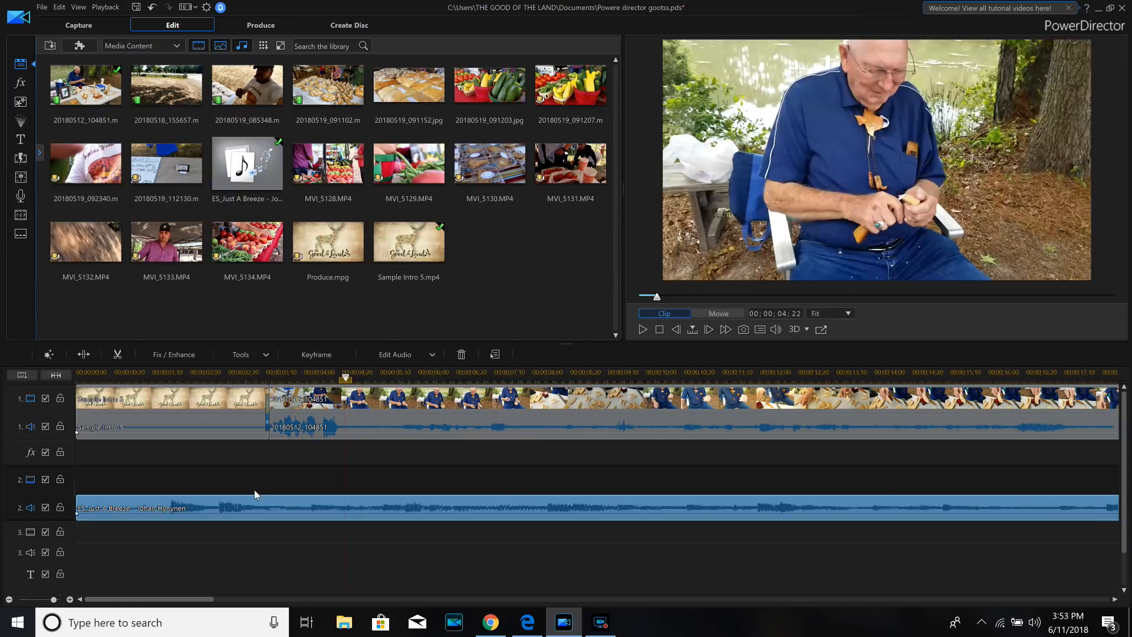
{"action": "left_click", "coordinate": [78, 373]}
{"action": "left_click", "coordinate": [638, 330]}
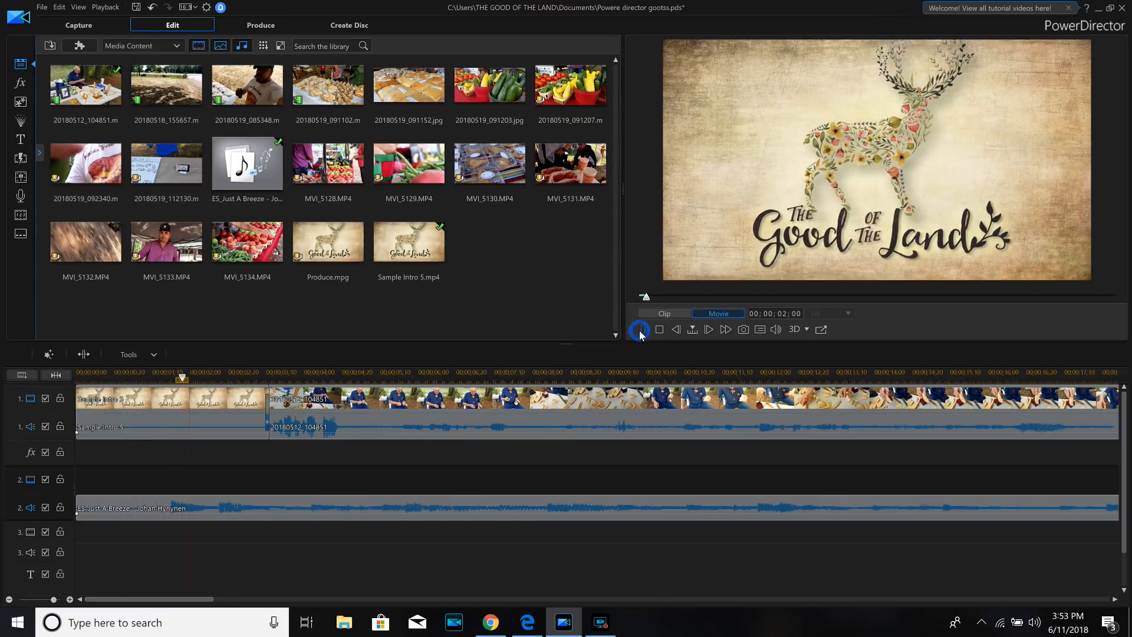
- Split the ES_Just A Breeze music at 00;00;01;19 and remove the part before the split, filling the gap
{"action": "left_click_drag", "start_coordinate": [189, 377], "coordinate": [172, 379]}
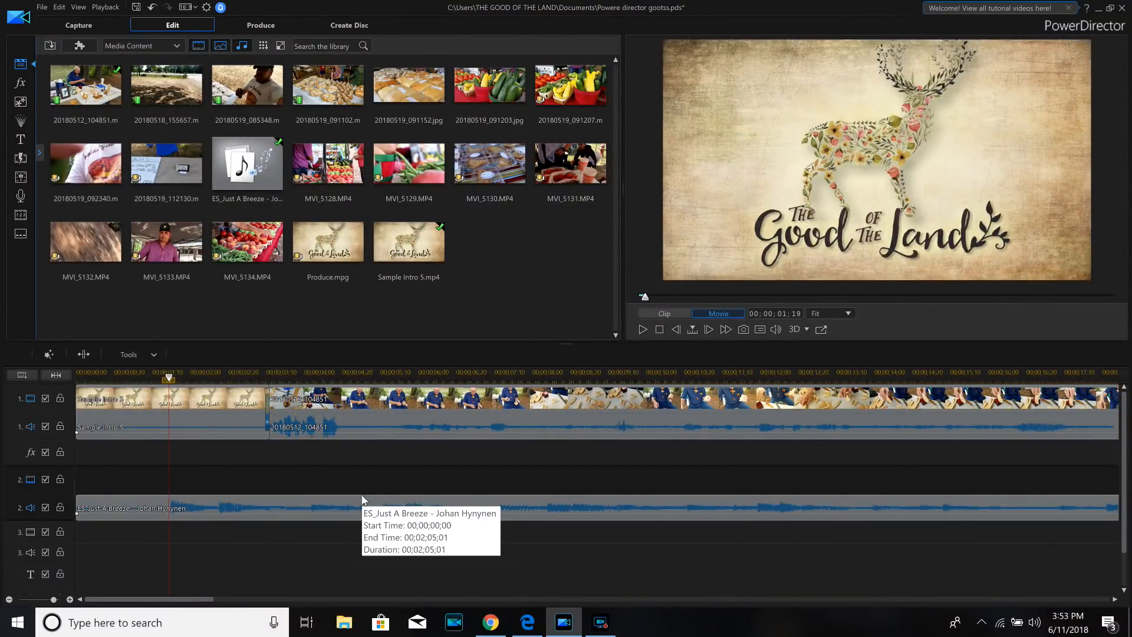
{"action": "left_click", "coordinate": [183, 505]}
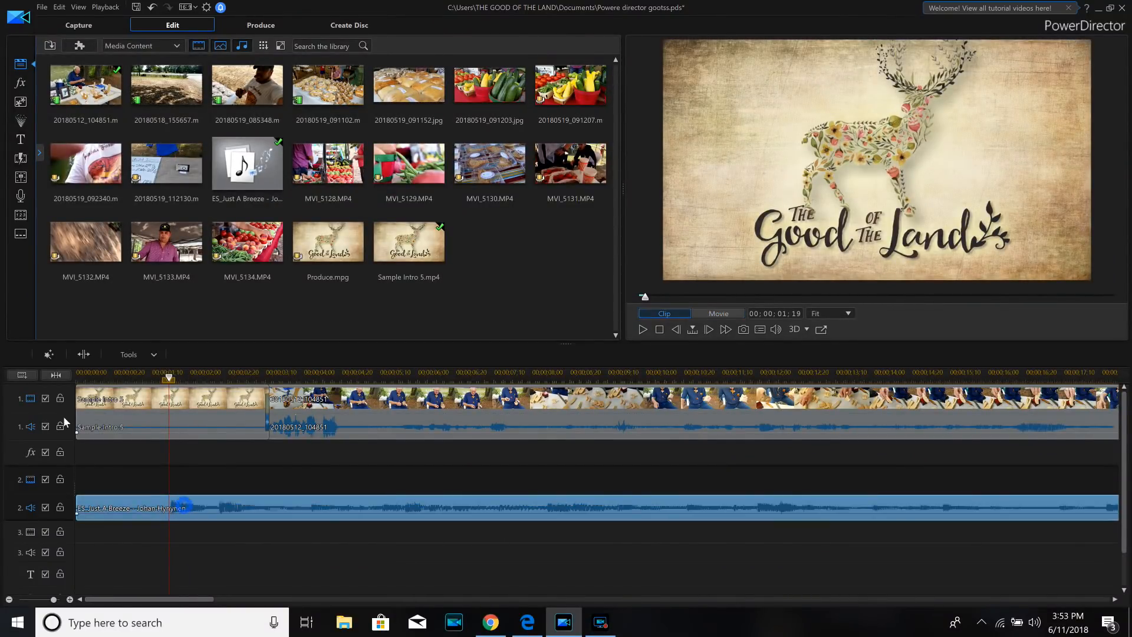
{"action": "left_click", "coordinate": [80, 356]}
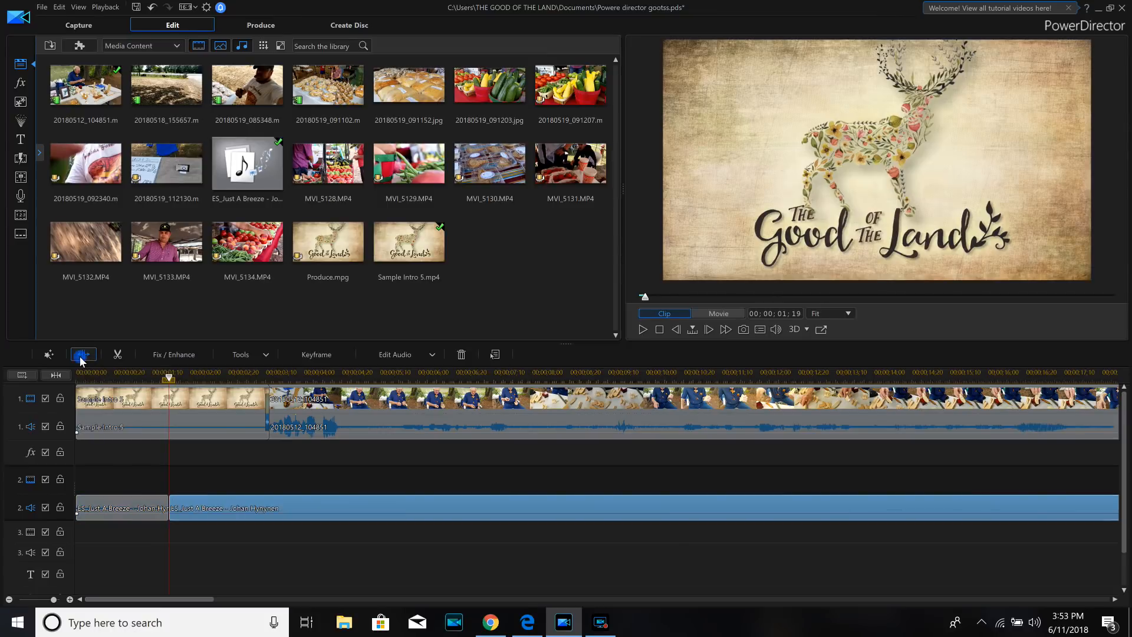
{"action": "right_click", "coordinate": [139, 511]}
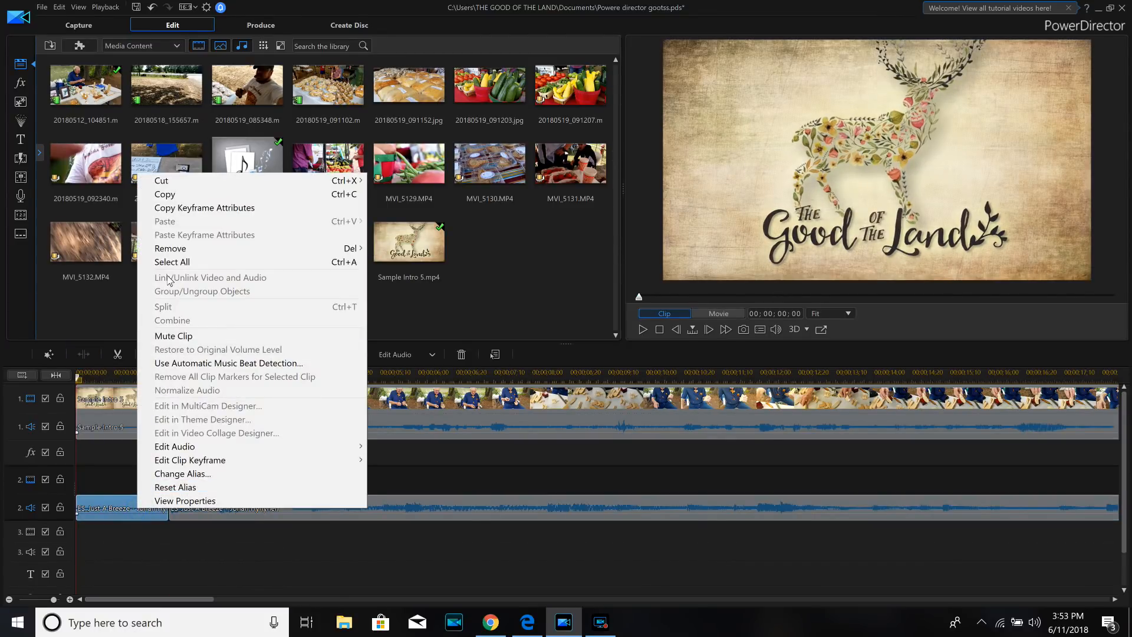
{"action": "mouse_move", "coordinate": [178, 250]}
{"action": "left_click", "coordinate": [448, 274]}
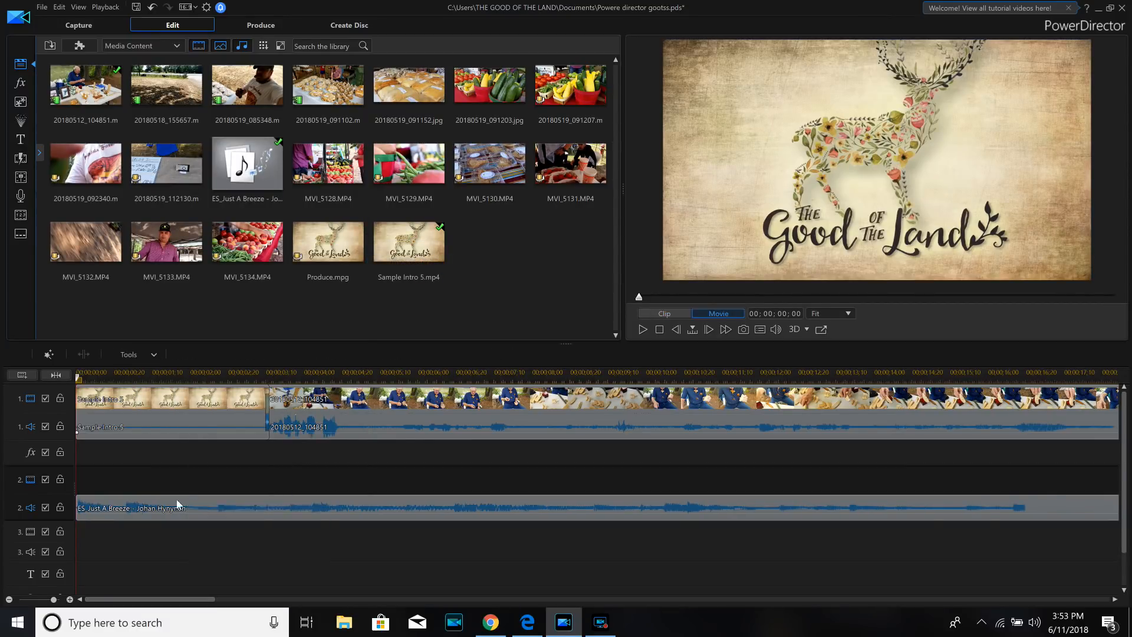
- Try splitting the clips on all tracks at 00;00;02;01, and undo the split
{"action": "left_click", "coordinate": [191, 375]}
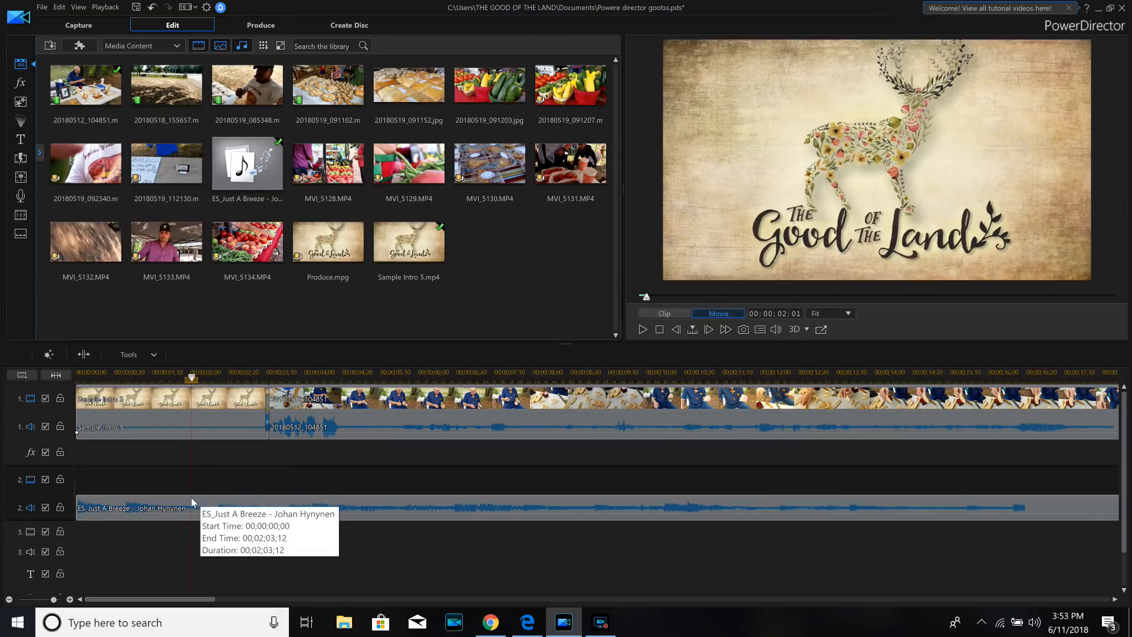
{"action": "left_click", "coordinate": [84, 354]}
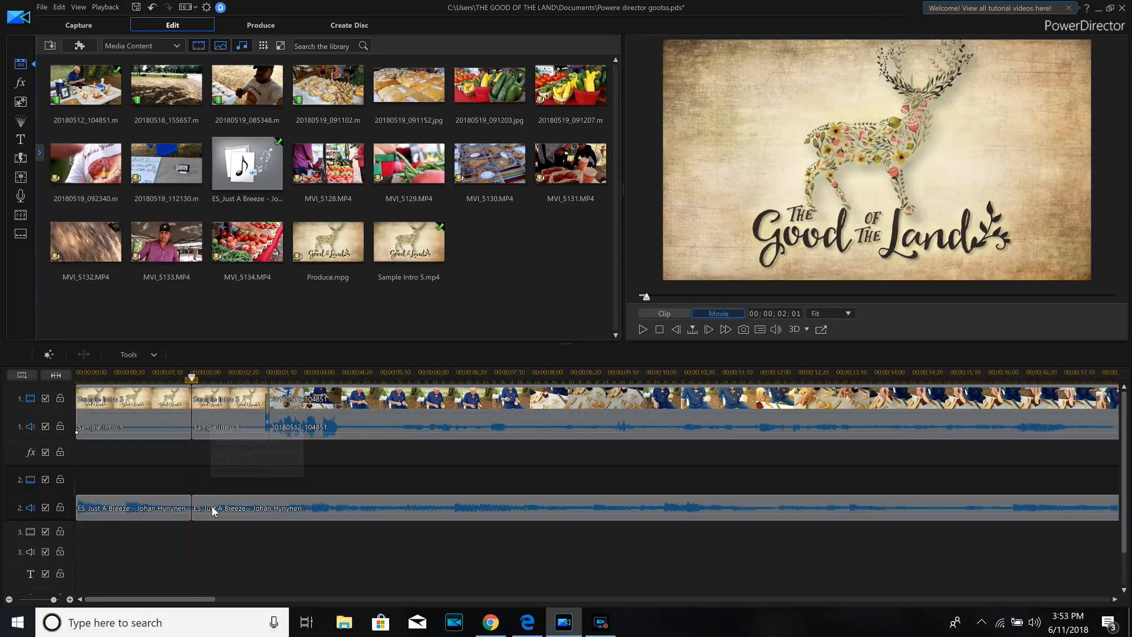
{"action": "left_click", "coordinate": [153, 8]}
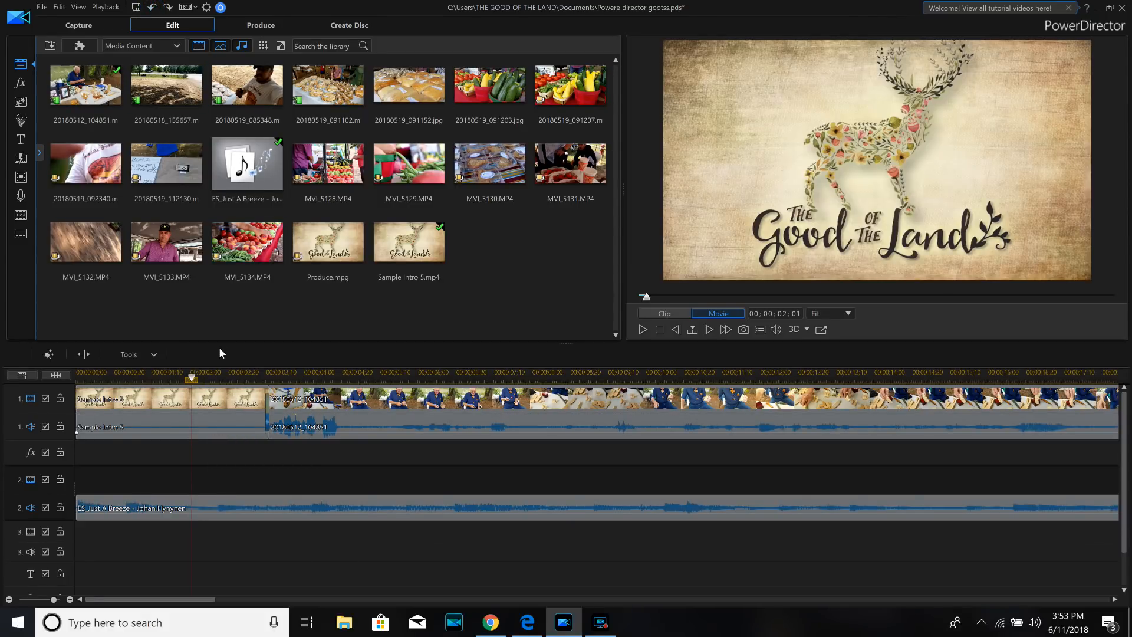
- Play the project from the start to check the trimmed music against the intro and footage
{"action": "left_click_drag", "start_coordinate": [193, 379], "coordinate": [80, 374]}
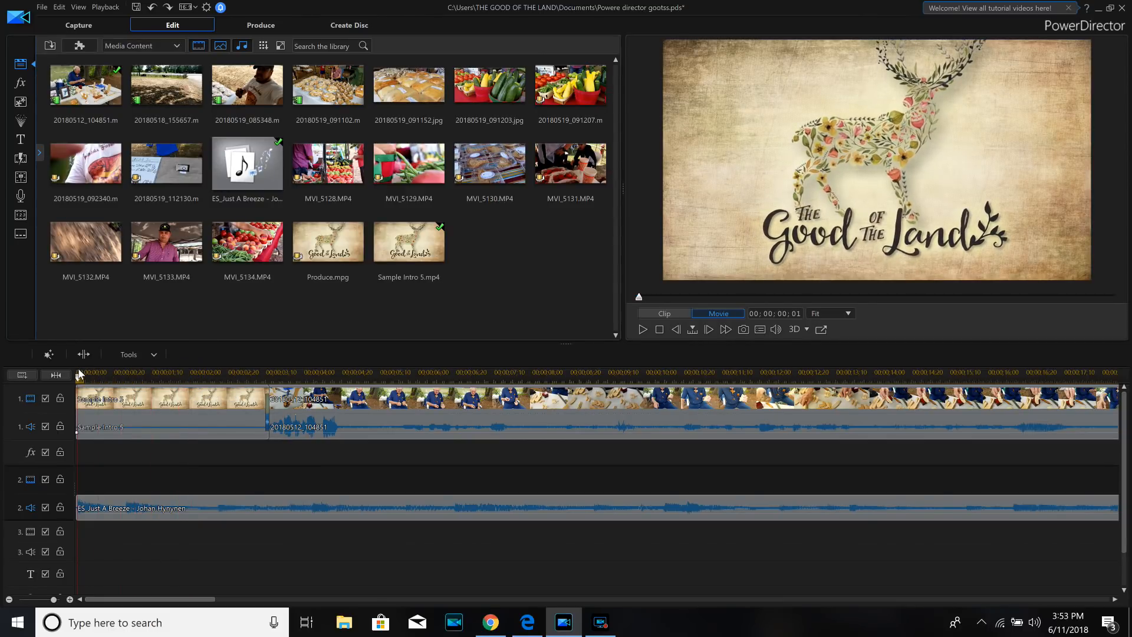
{"action": "left_click", "coordinate": [642, 330]}
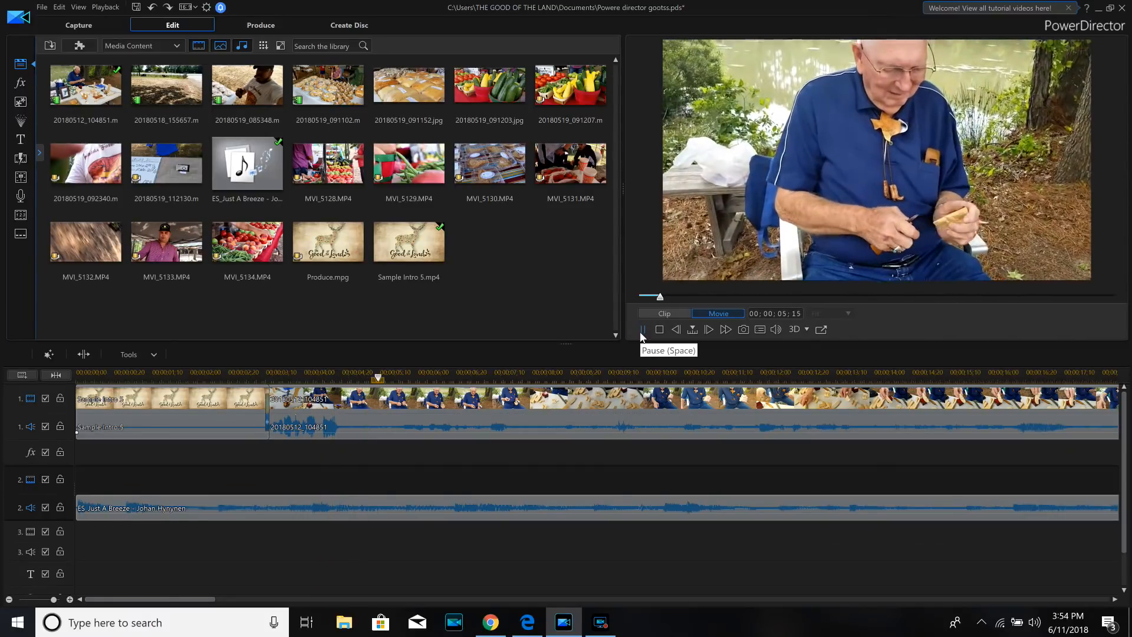
{"action": "left_click", "coordinate": [642, 329]}
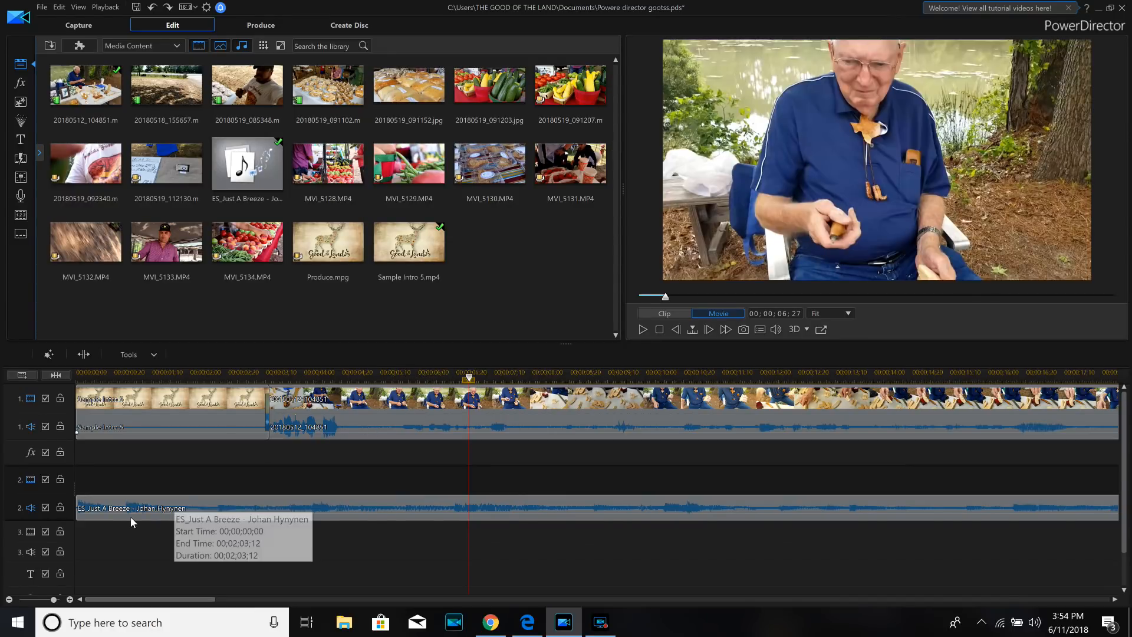
- Add a volume keyframe at the start of the ES_Just A Breeze music and lower its volume to about -6.4
{"action": "left_click", "coordinate": [83, 511]}
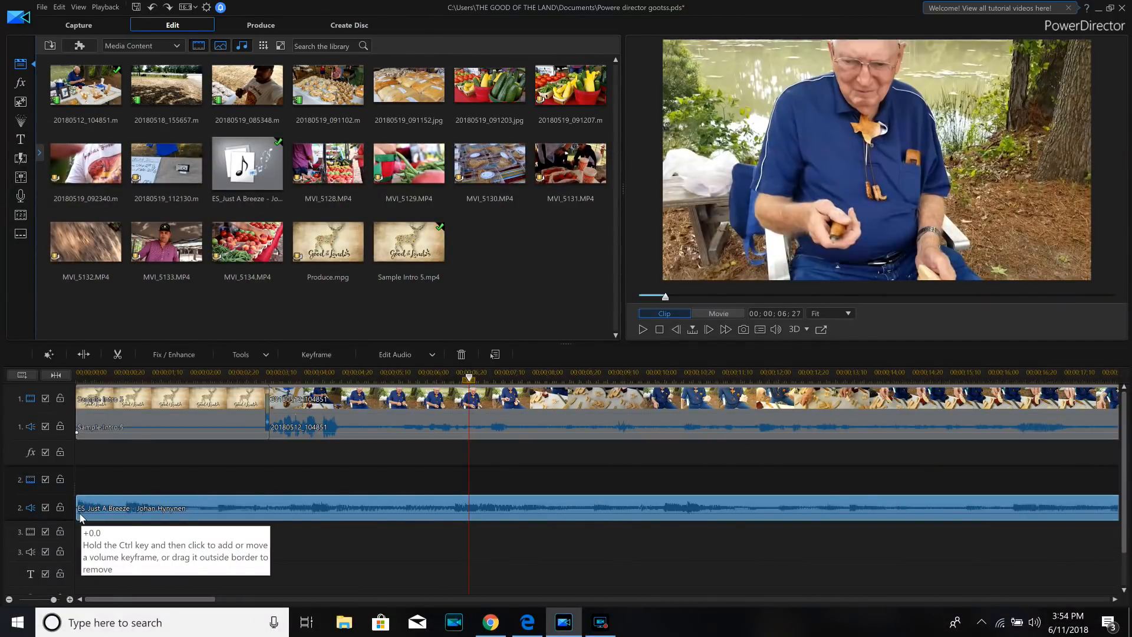
{"action": "left_click_drag", "start_coordinate": [80, 515], "coordinate": [81, 517]}
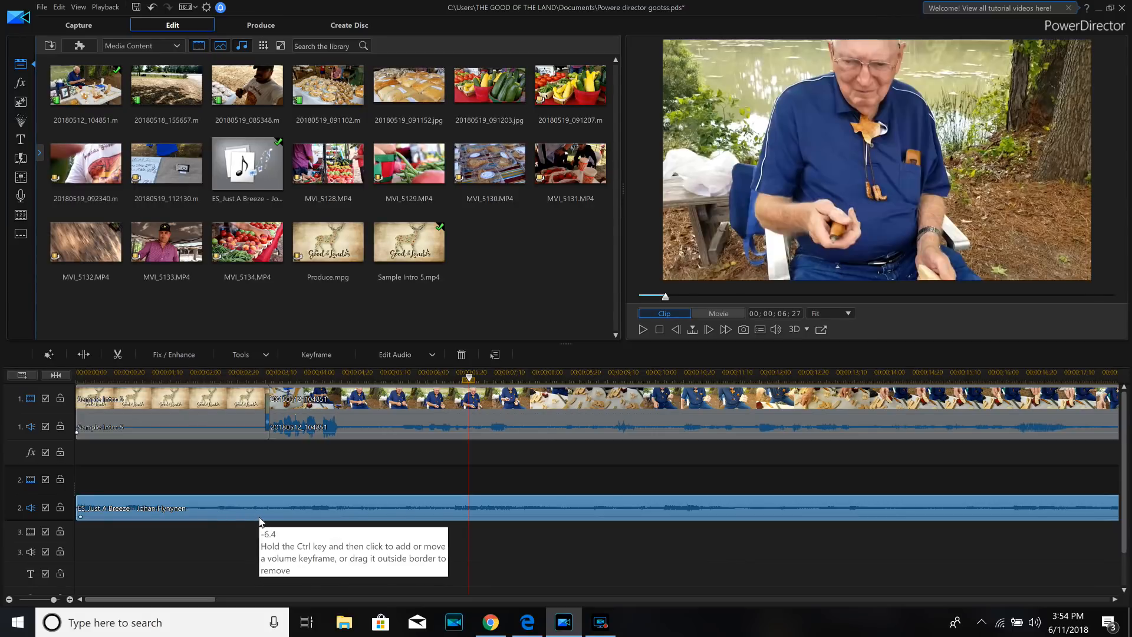
- Add two adjacent volume keyframes to the 20180512_104851 audio just before the 5-second mark and raise the volume from the second one onward
{"action": "left_click", "coordinate": [347, 431]}
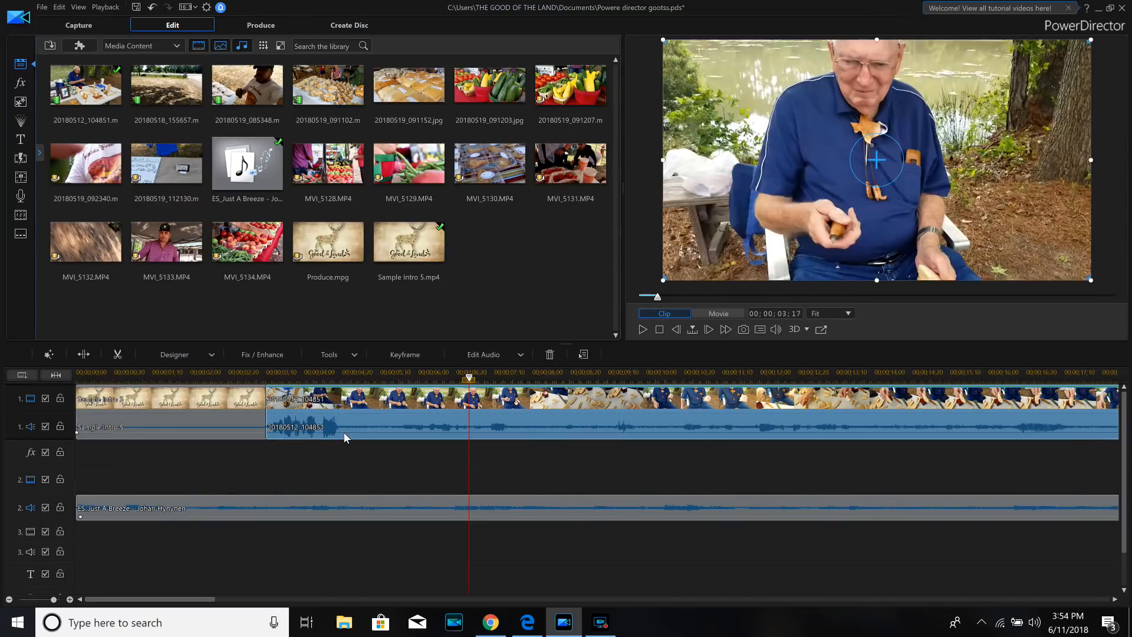
{"action": "left_click", "coordinate": [344, 433], "text": "ctrl"}
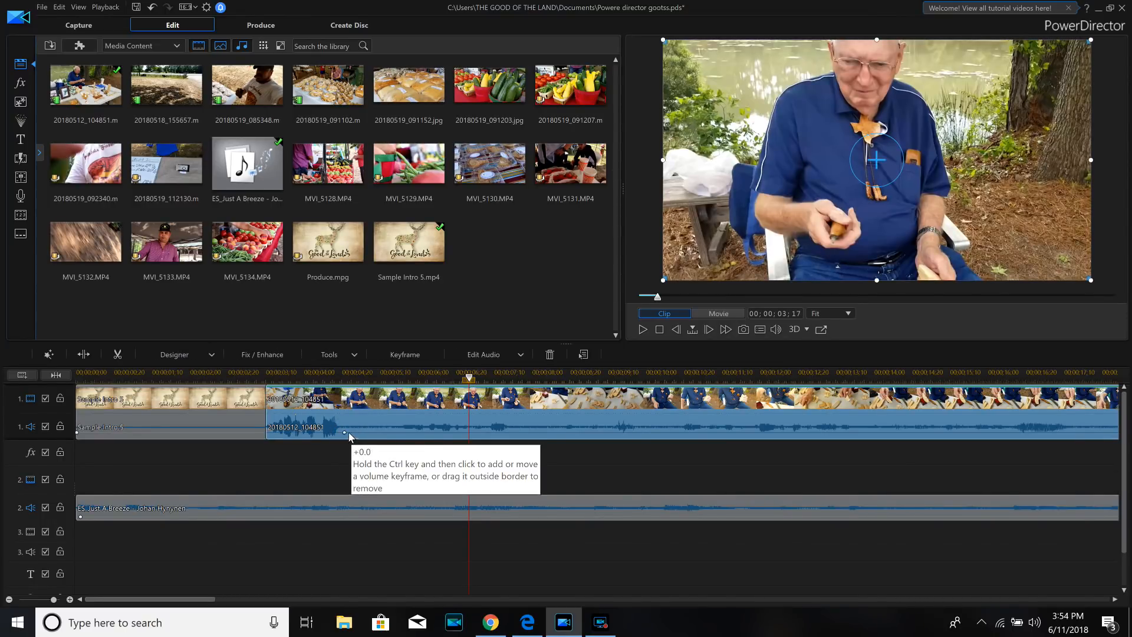
{"action": "left_click", "coordinate": [348, 433], "text": "ctrl"}
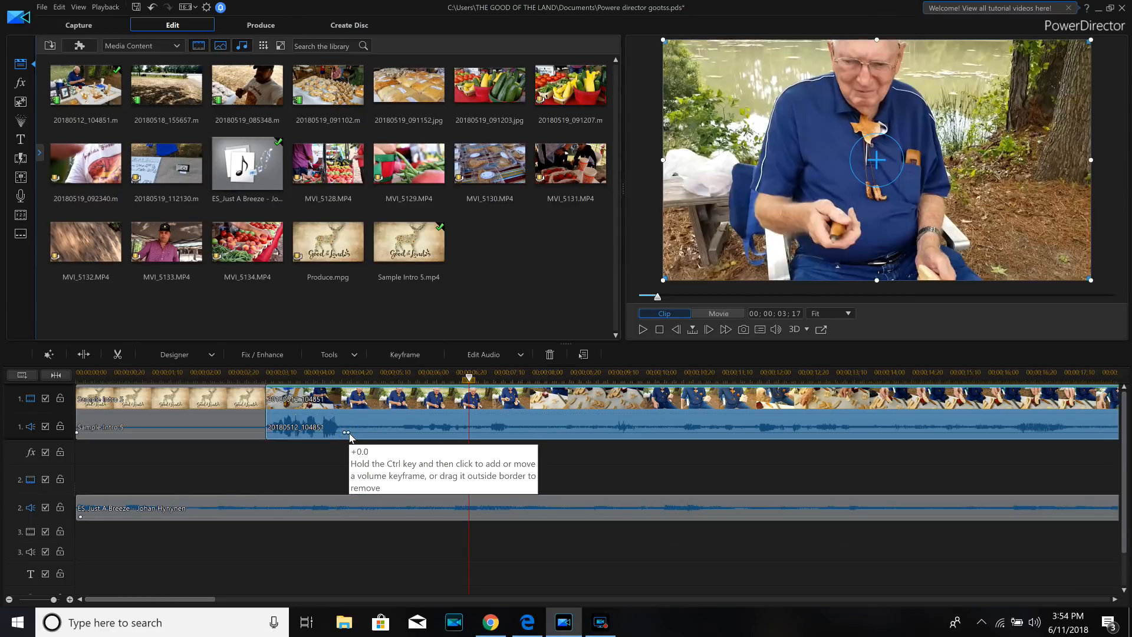
{"action": "left_click_drag", "start_coordinate": [350, 436], "coordinate": [349, 419]}
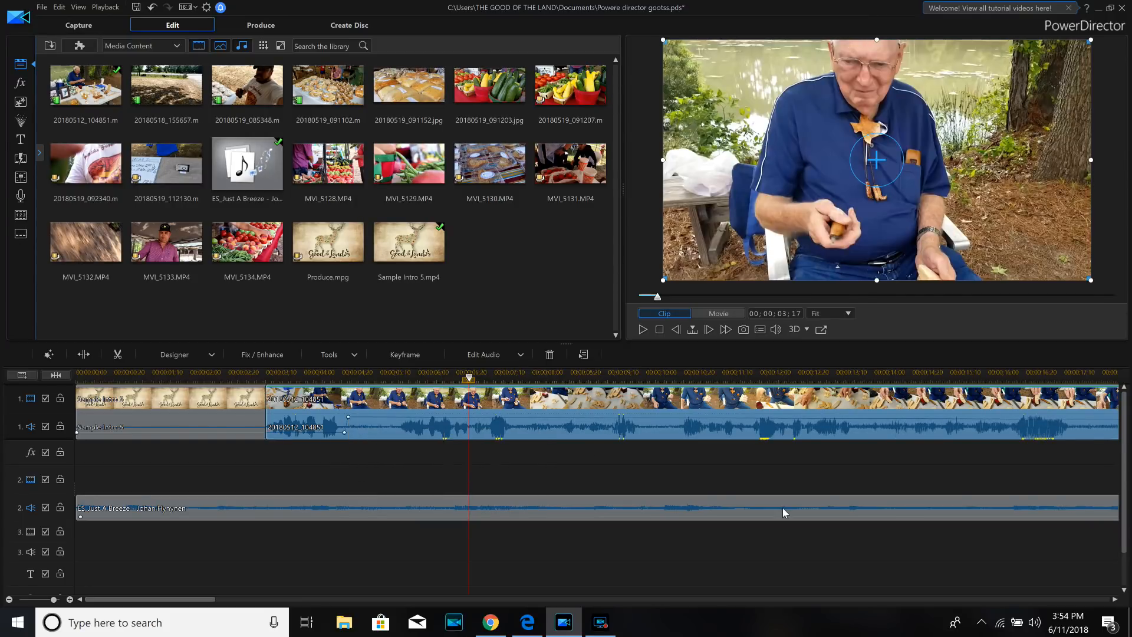
- Play the project from about 00;00;03;06 to check the balance between the footage audio and the music
{"action": "left_click", "coordinate": [260, 371]}
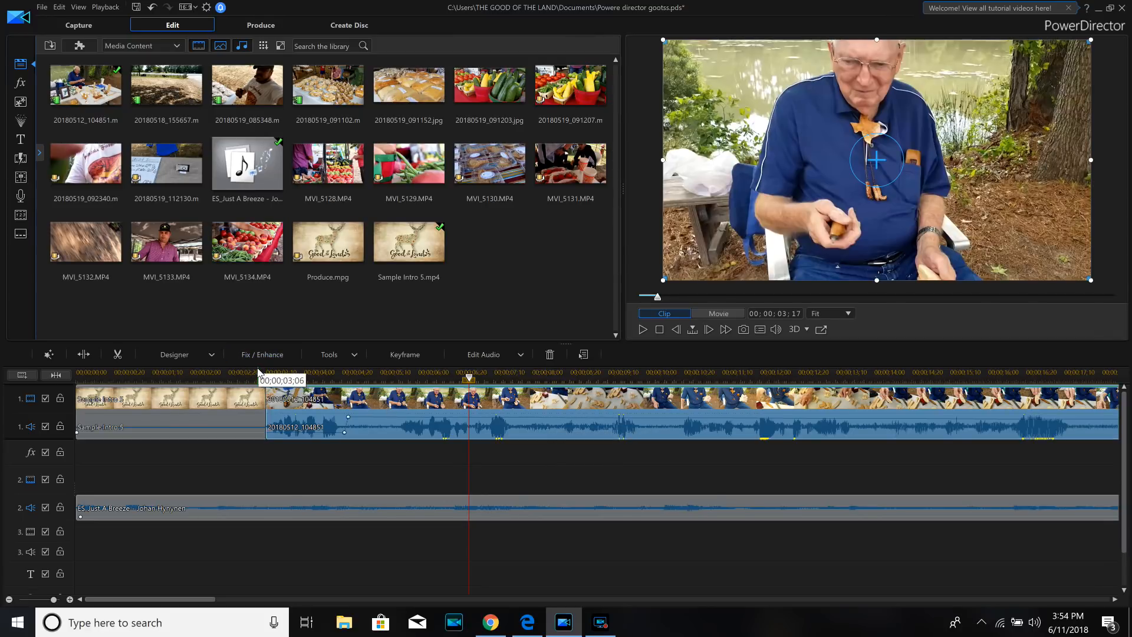
{"action": "left_click", "coordinate": [642, 330]}
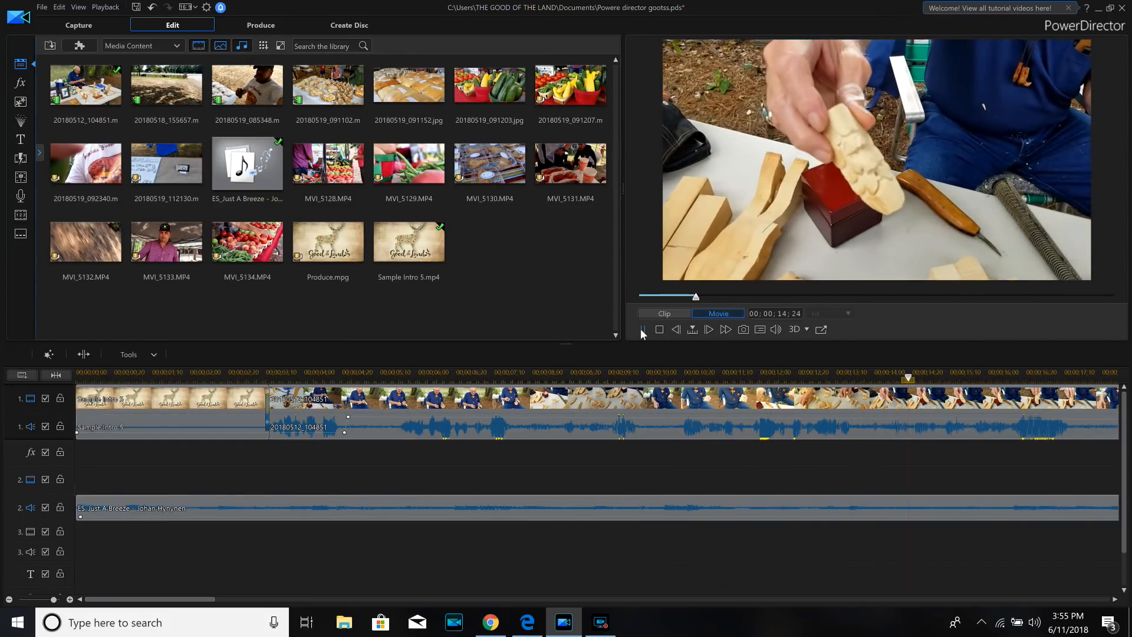
{"action": "left_click", "coordinate": [641, 329]}
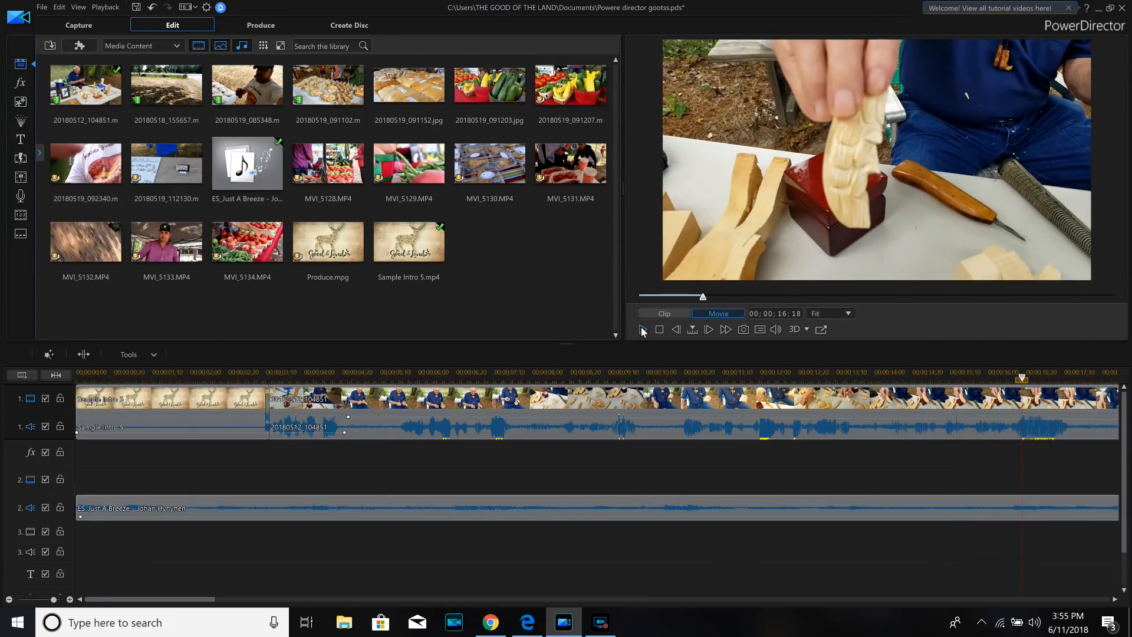
- Stop playback and split the 20180512_104851 clip on track 1 at about 00;00;17;15
{"action": "left_click", "coordinate": [642, 330]}
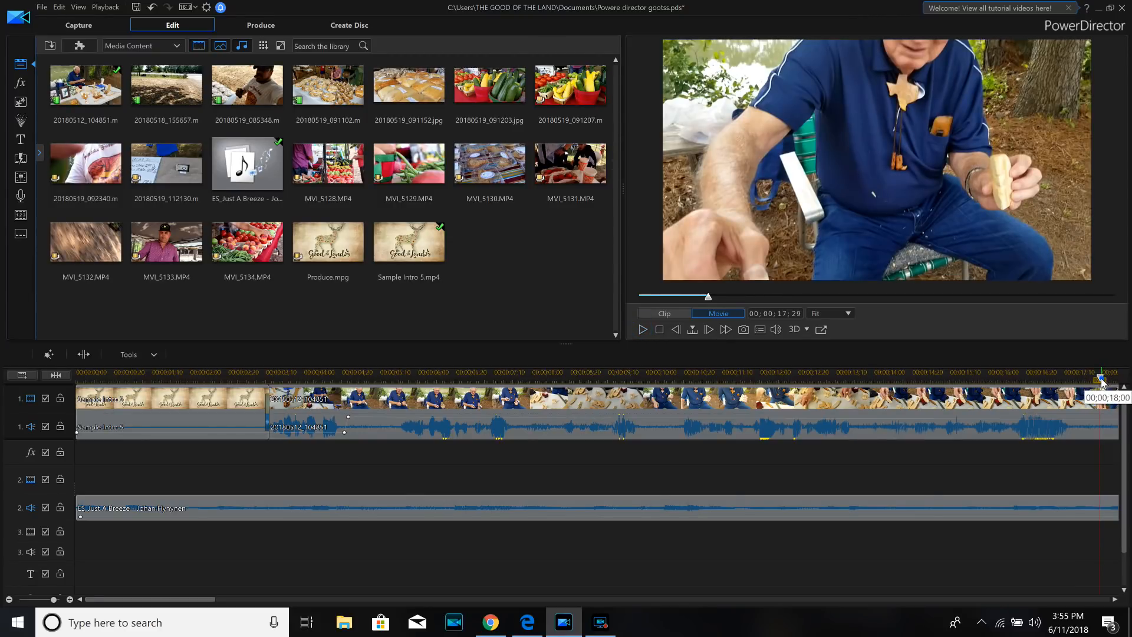
{"action": "left_click", "coordinate": [1076, 378]}
{"action": "left_click", "coordinate": [1072, 378]}
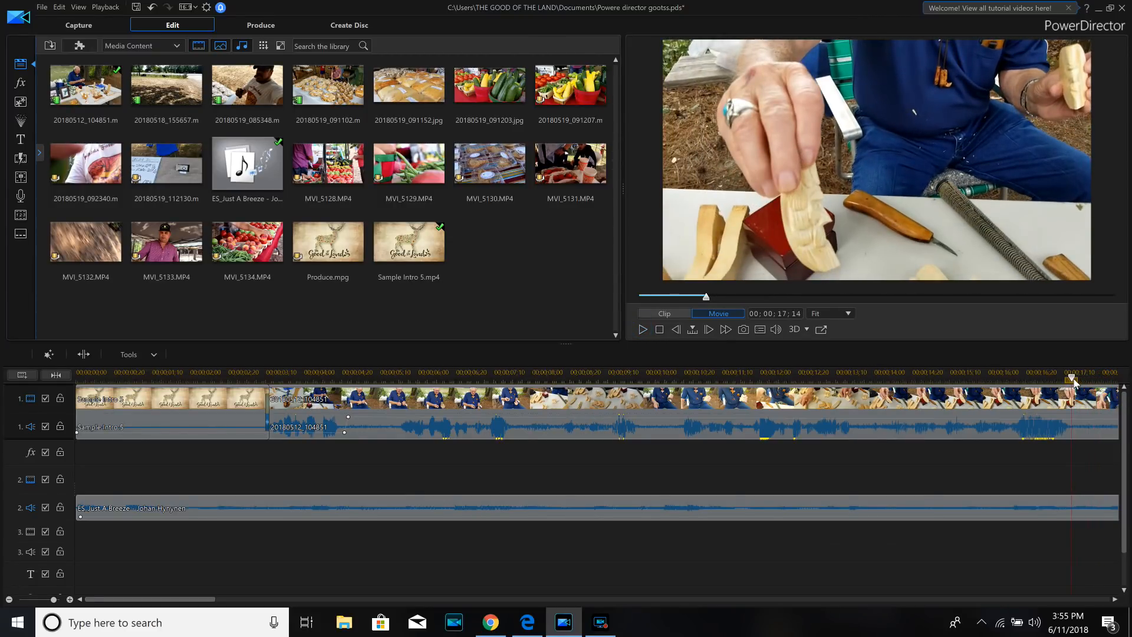
{"action": "left_click", "coordinate": [1080, 431]}
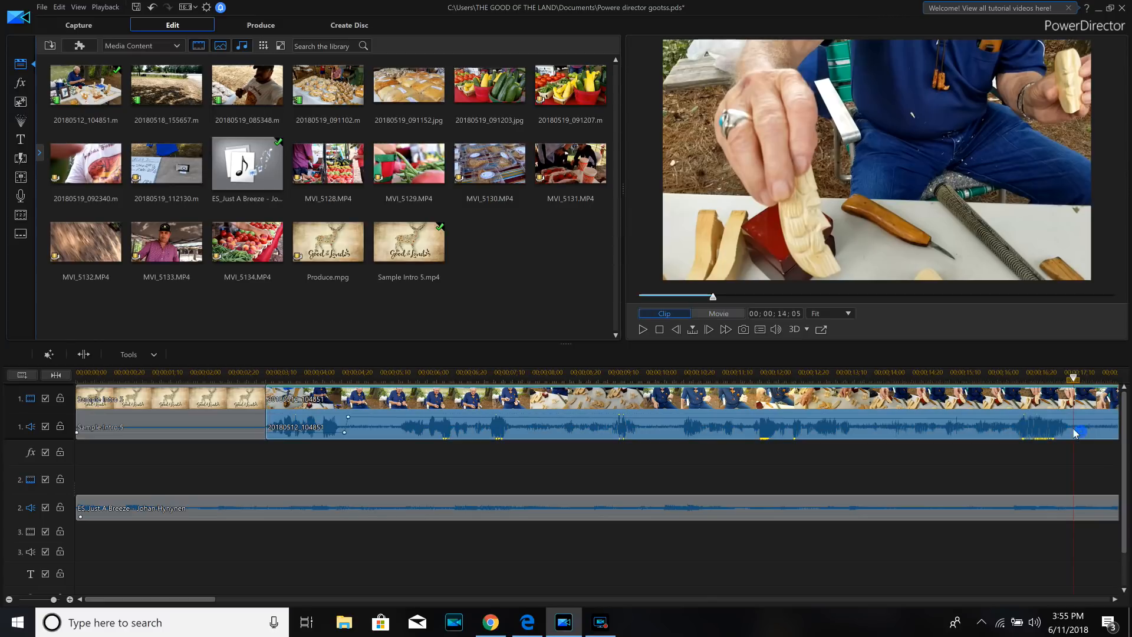
{"action": "left_click", "coordinate": [84, 354]}
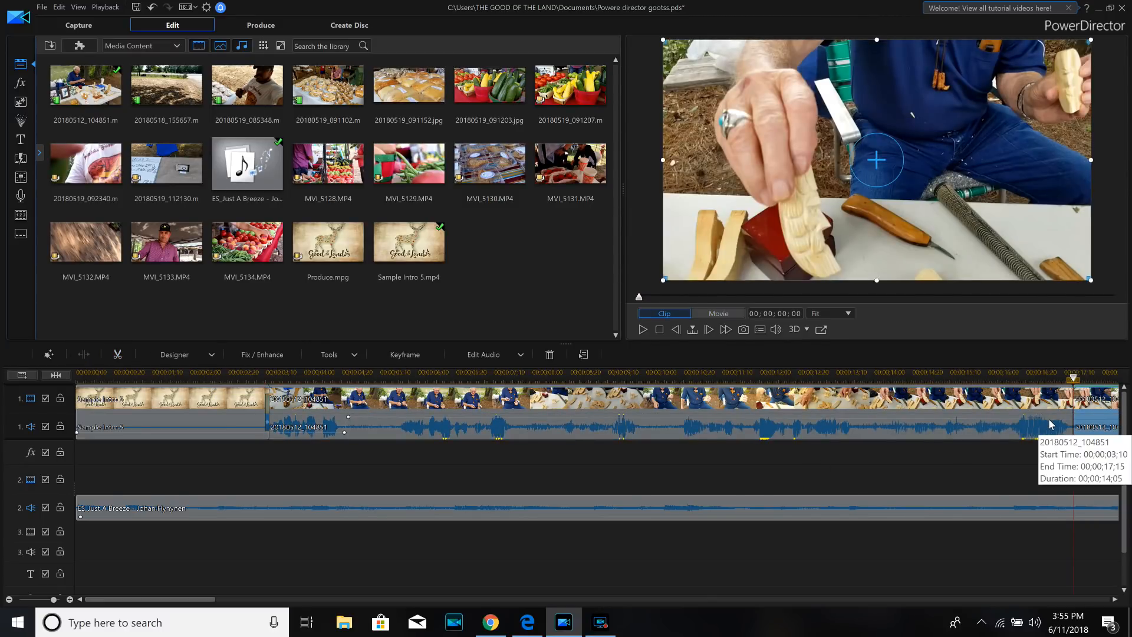
- Add two adjacent volume keyframes just after the 16-second mark of the first 20180512_104851 piece and lower the volume from the second one onward
{"action": "left_click", "coordinate": [996, 422]}
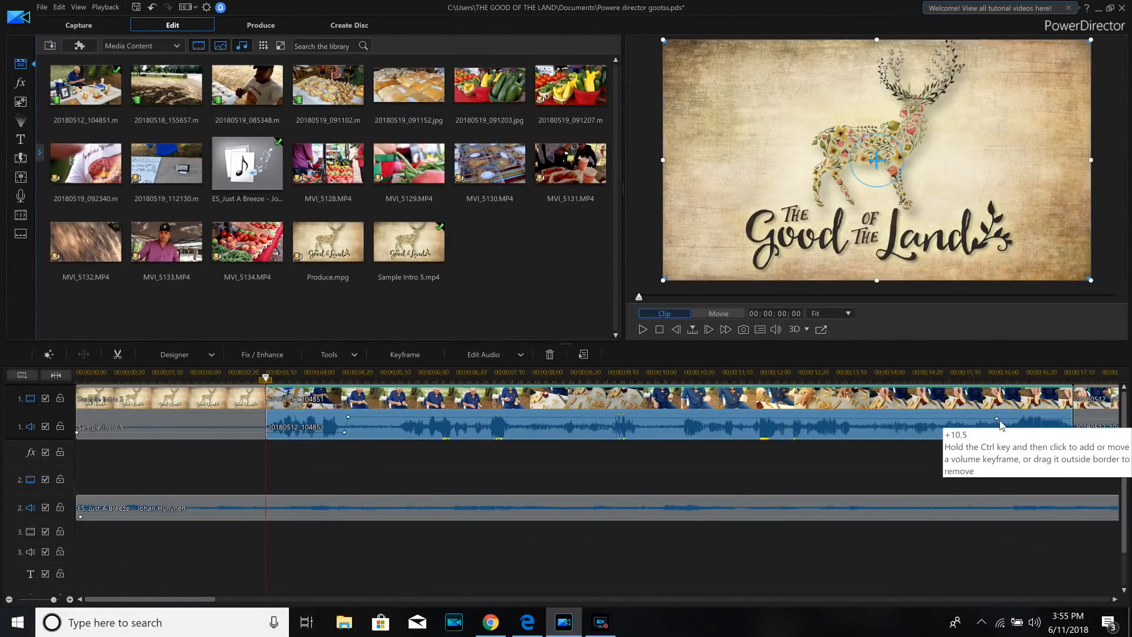
{"action": "left_click", "coordinate": [1012, 420]}
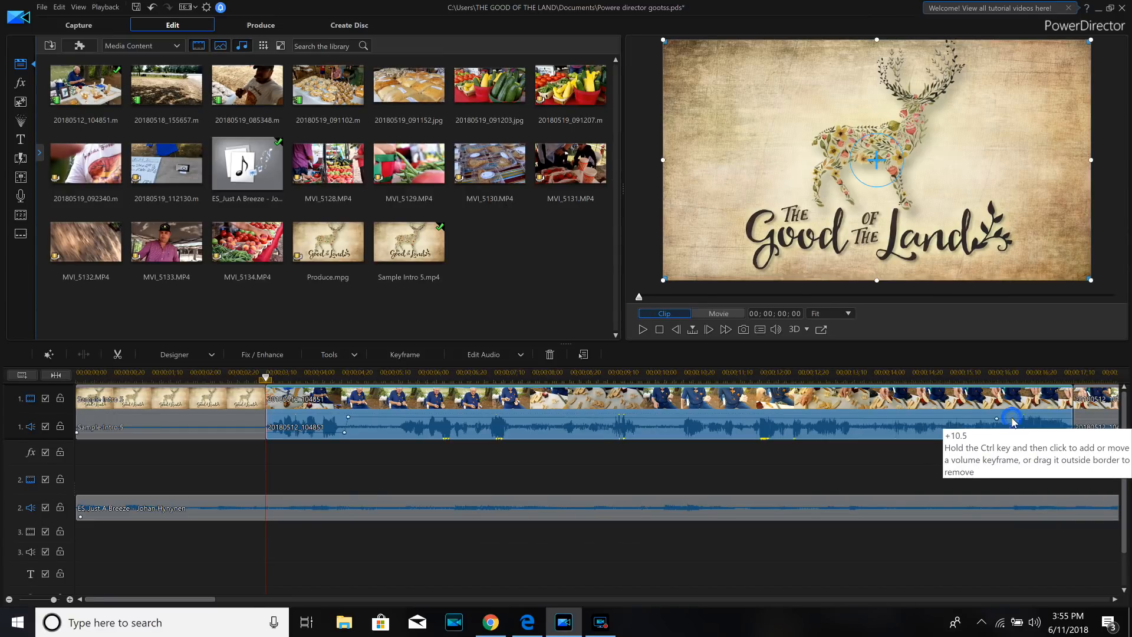
{"action": "left_click", "coordinate": [1012, 420], "text": "ctrl"}
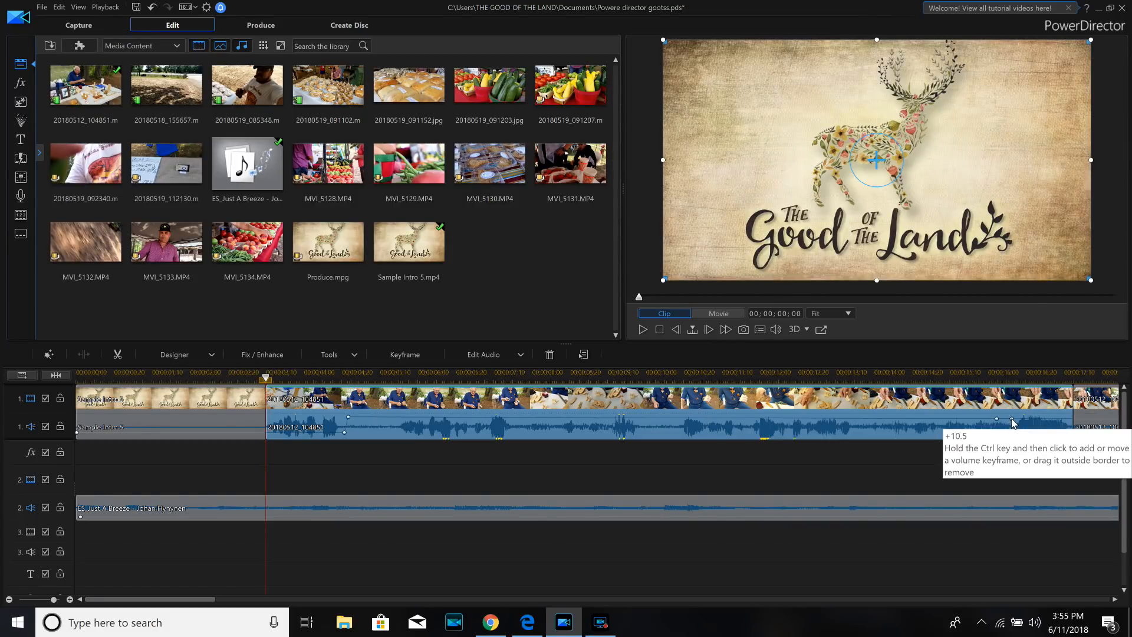
{"action": "left_click_drag", "start_coordinate": [1011, 419], "coordinate": [1013, 435]}
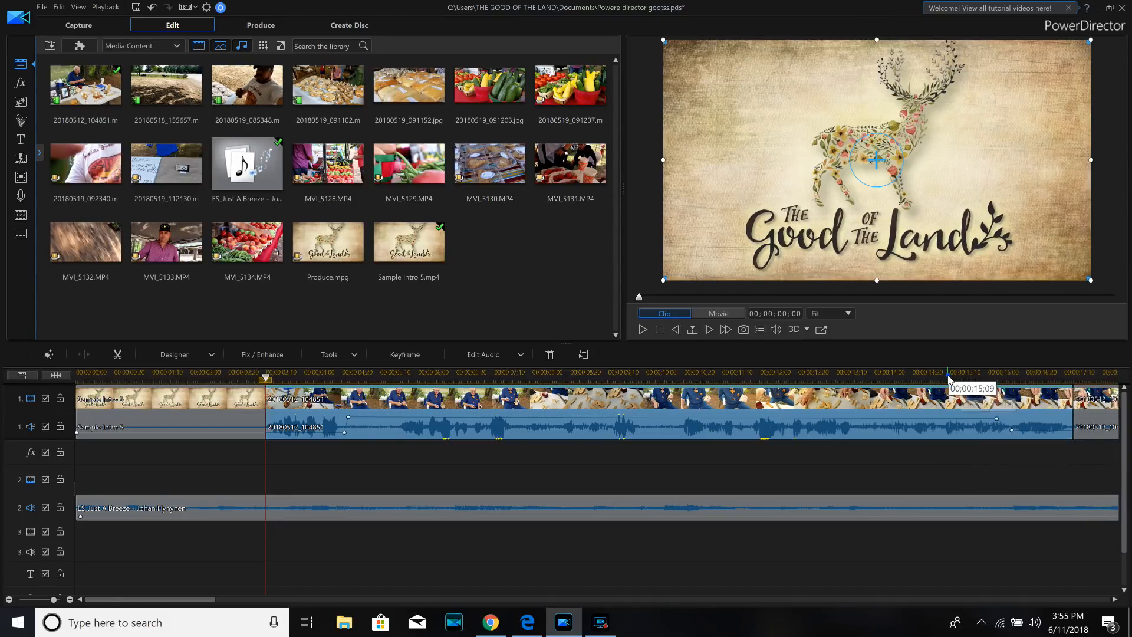
- Play the project from about 00;00;15;09 past the split to check the lowered footage volume
{"action": "left_click", "coordinate": [947, 376]}
{"action": "left_click", "coordinate": [643, 330]}
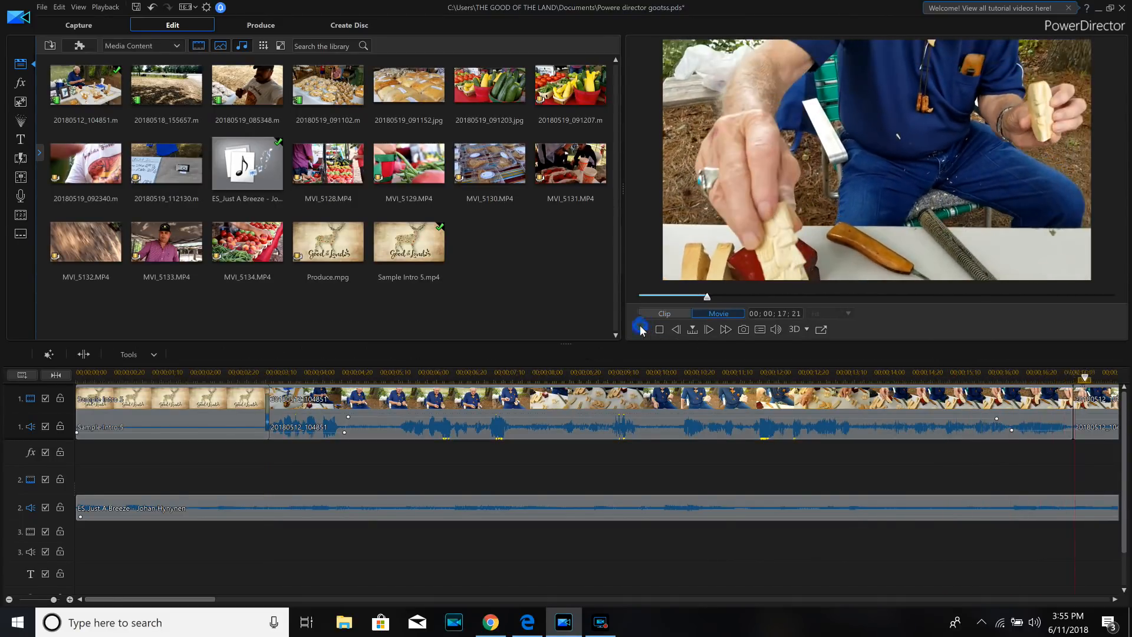
{"action": "left_click", "coordinate": [642, 329]}
- Split the remaining 20180512_104851 footage at 00;00;24;25, where the close-up of the wood carvings begins
{"action": "left_click_drag", "start_coordinate": [191, 599], "coordinate": [305, 597]}
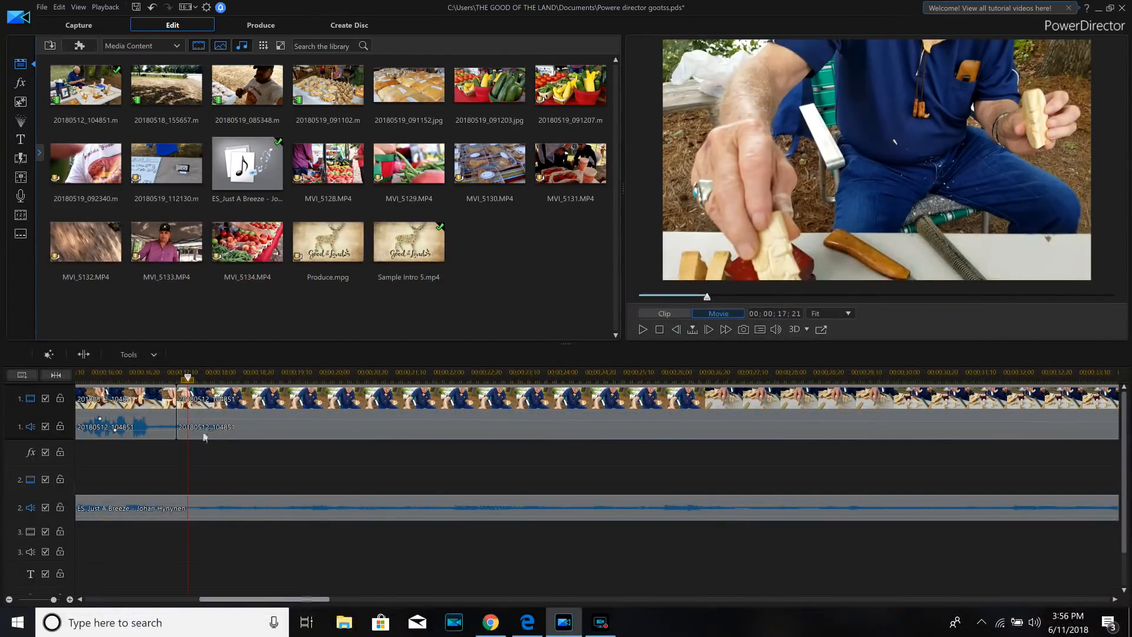
{"action": "left_click_drag", "start_coordinate": [283, 367], "coordinate": [593, 355]}
{"action": "left_click", "coordinate": [615, 415]}
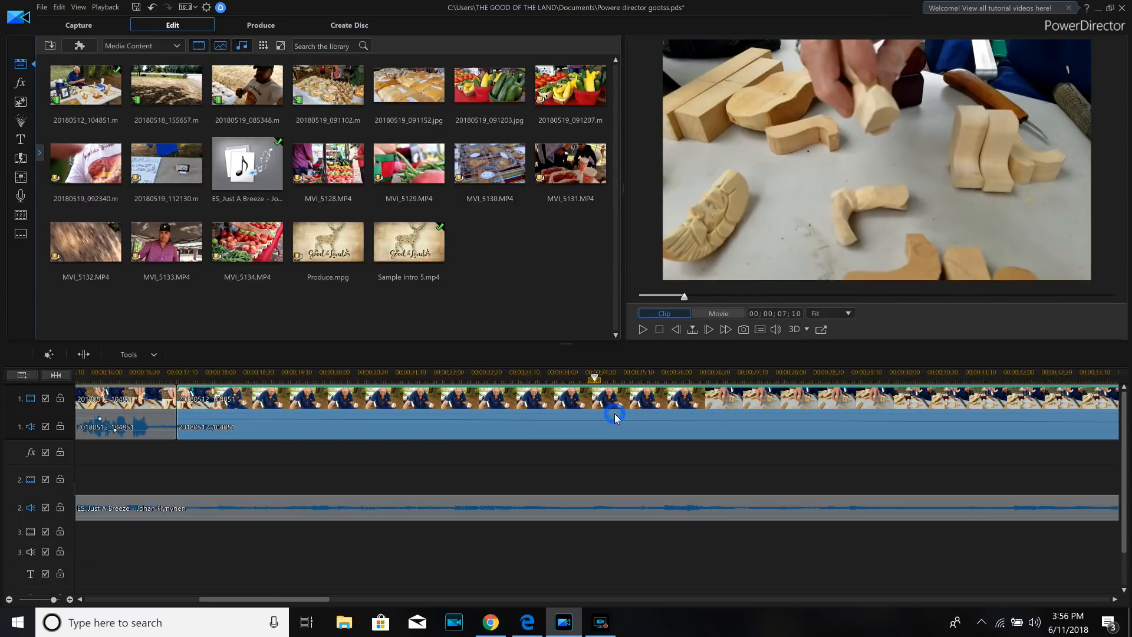
{"action": "left_click", "coordinate": [86, 355]}
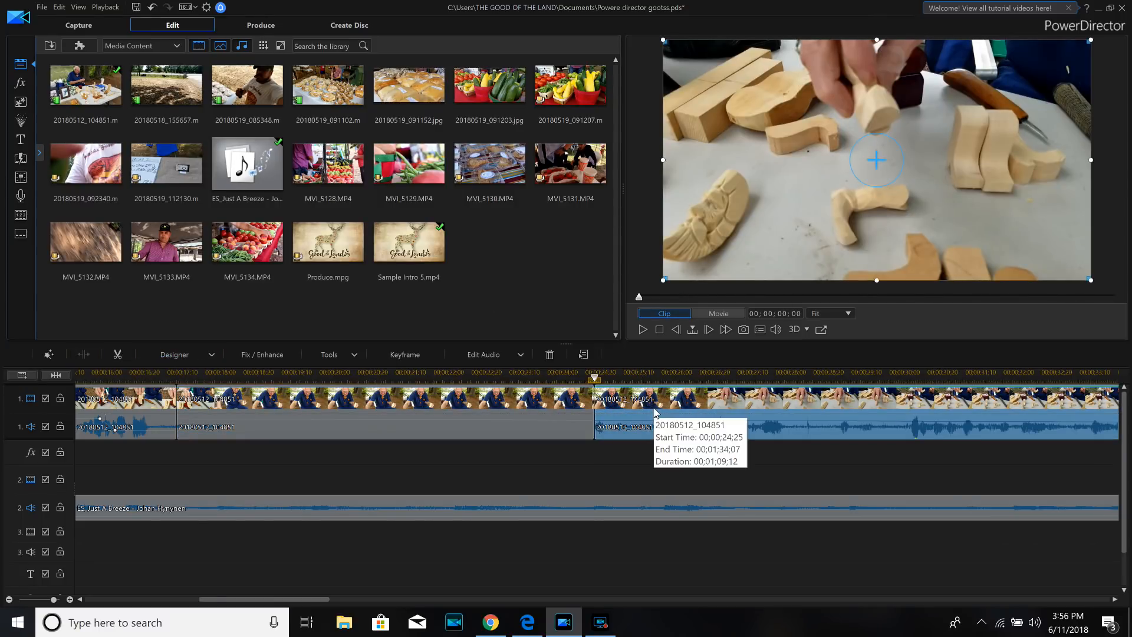
- Preview the carvings close-up, split the footage at 00;00;29;21 and mute the piece that starts at 00;00;24;25
{"action": "left_click", "coordinate": [643, 329]}
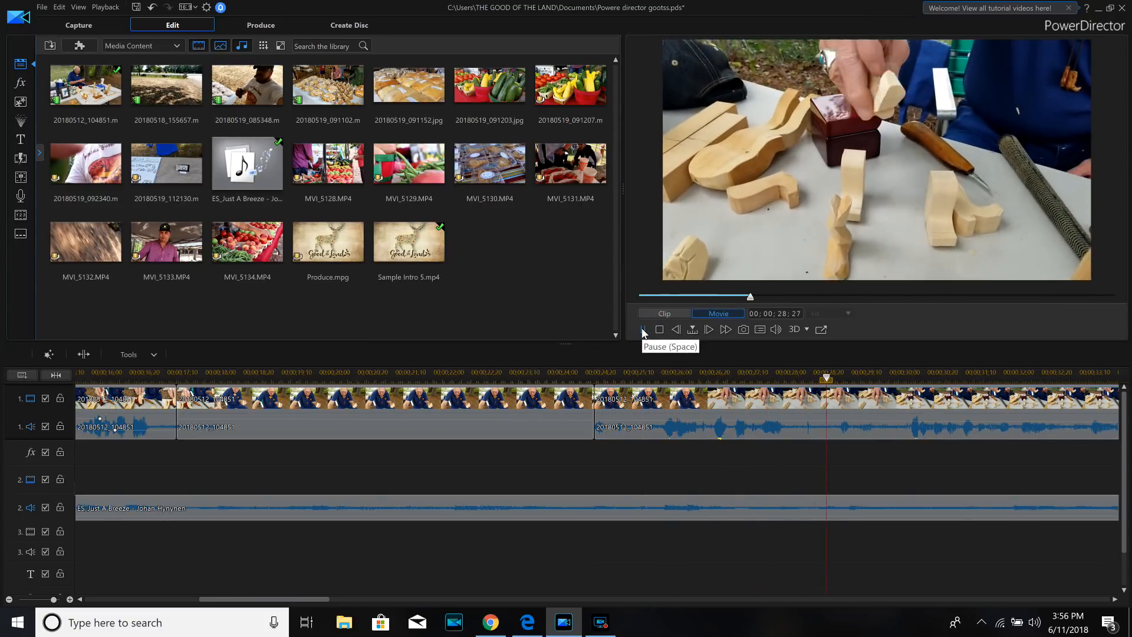
{"action": "left_click", "coordinate": [643, 330]}
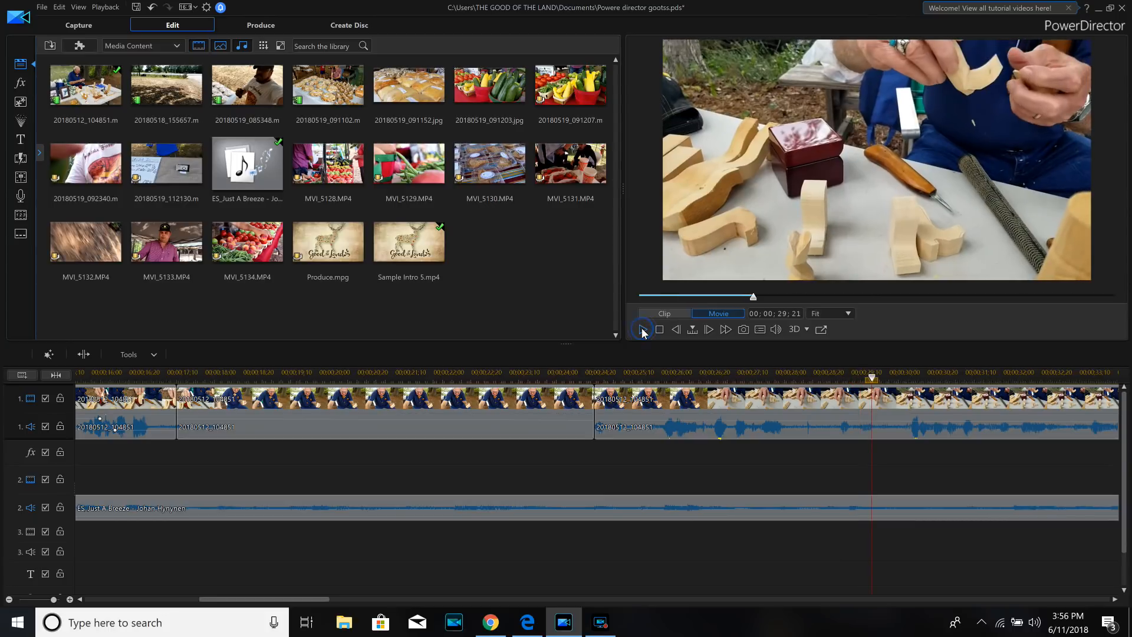
{"action": "left_click", "coordinate": [837, 405]}
{"action": "left_click", "coordinate": [86, 362]}
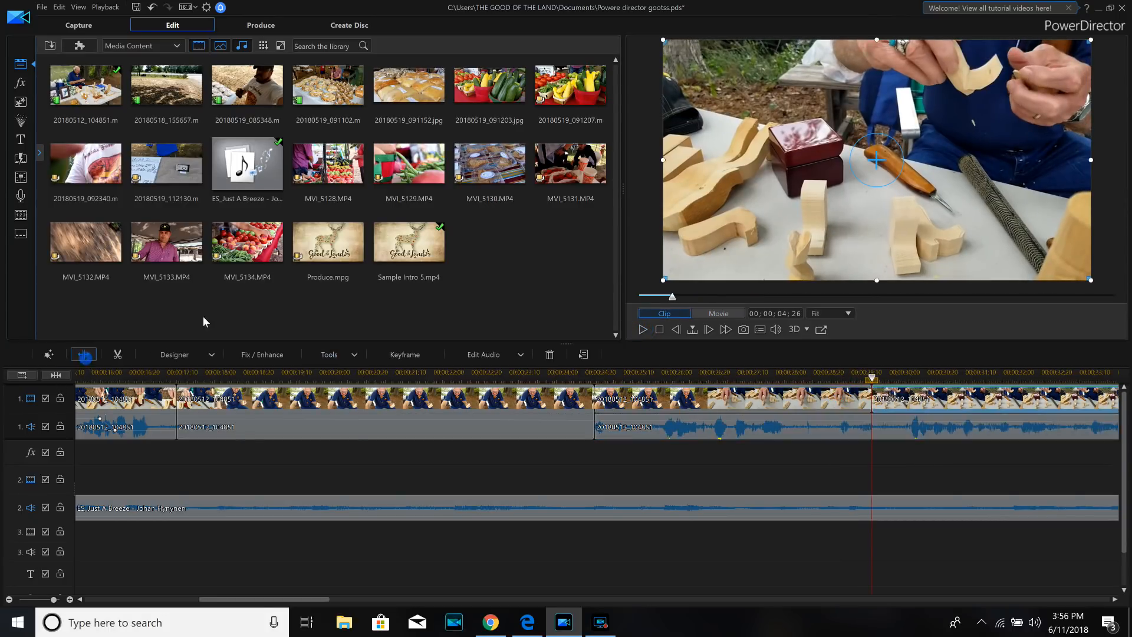
{"action": "right_click", "coordinate": [729, 426]}
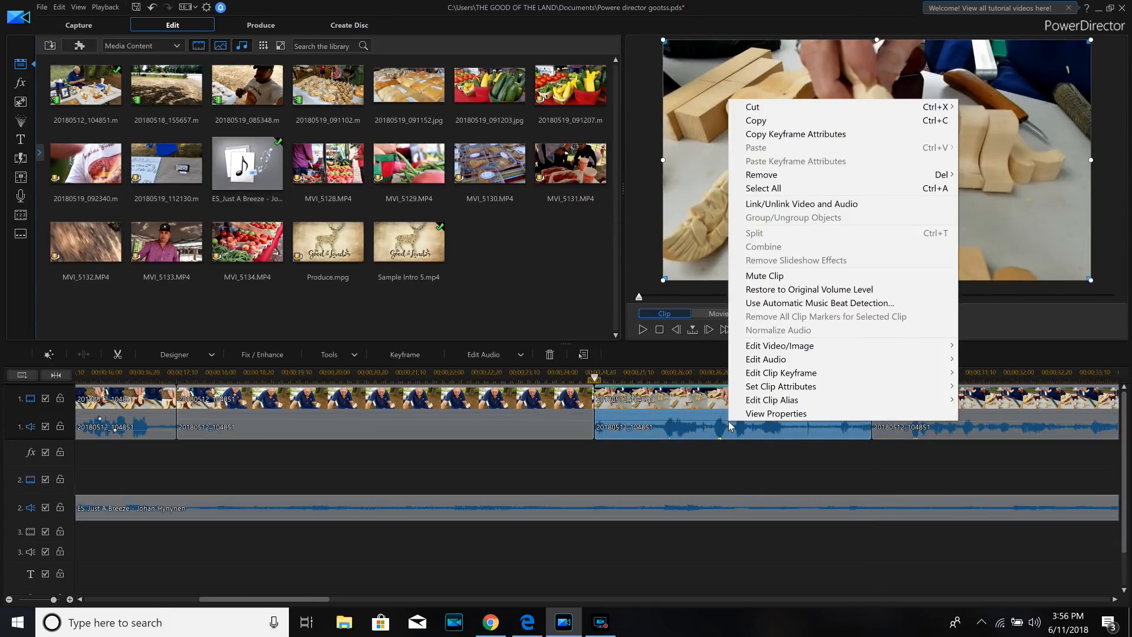
{"action": "left_click", "coordinate": [770, 276]}
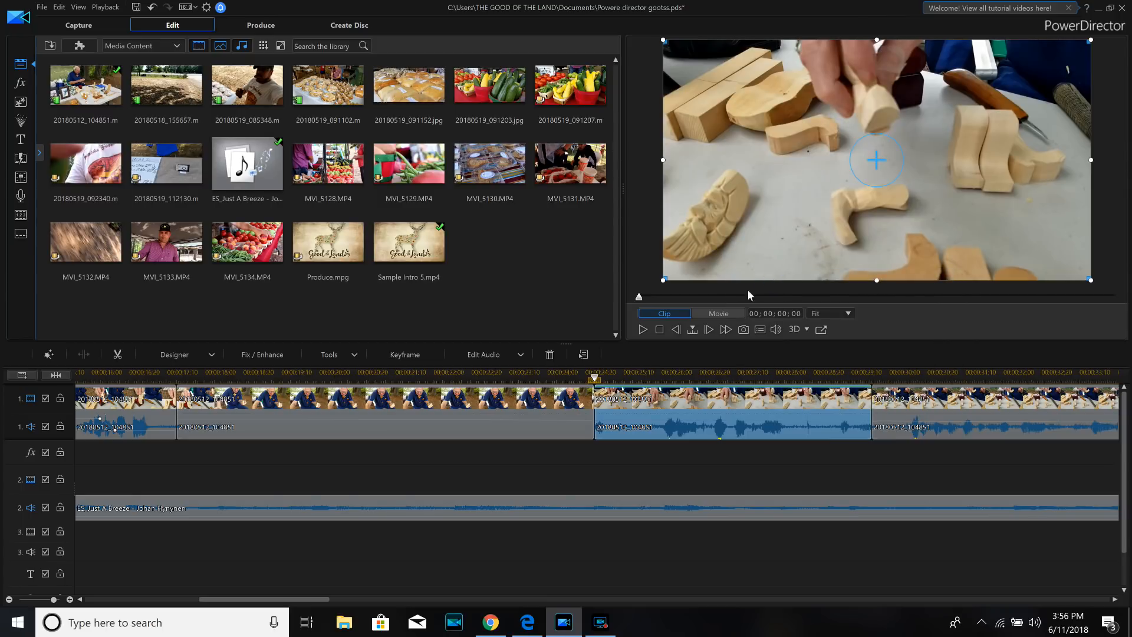
- Remove the 20180512_104851 piece between 00;00;17;15 and 00;00;24;25 and fill the gap
{"action": "right_click", "coordinate": [391, 434]}
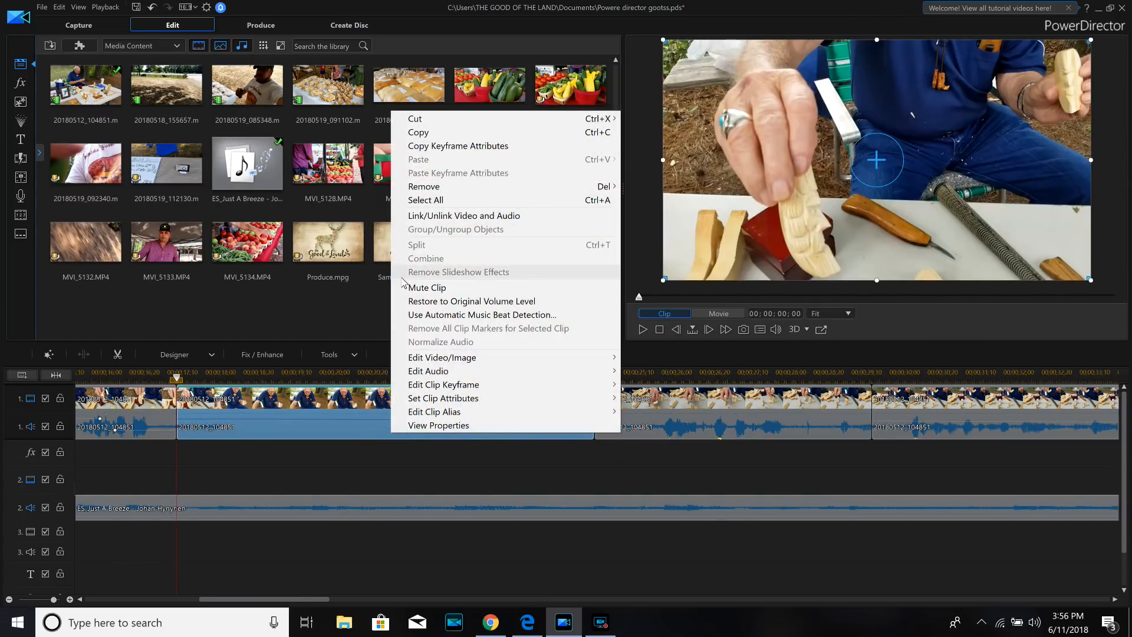
{"action": "left_click", "coordinate": [424, 188]}
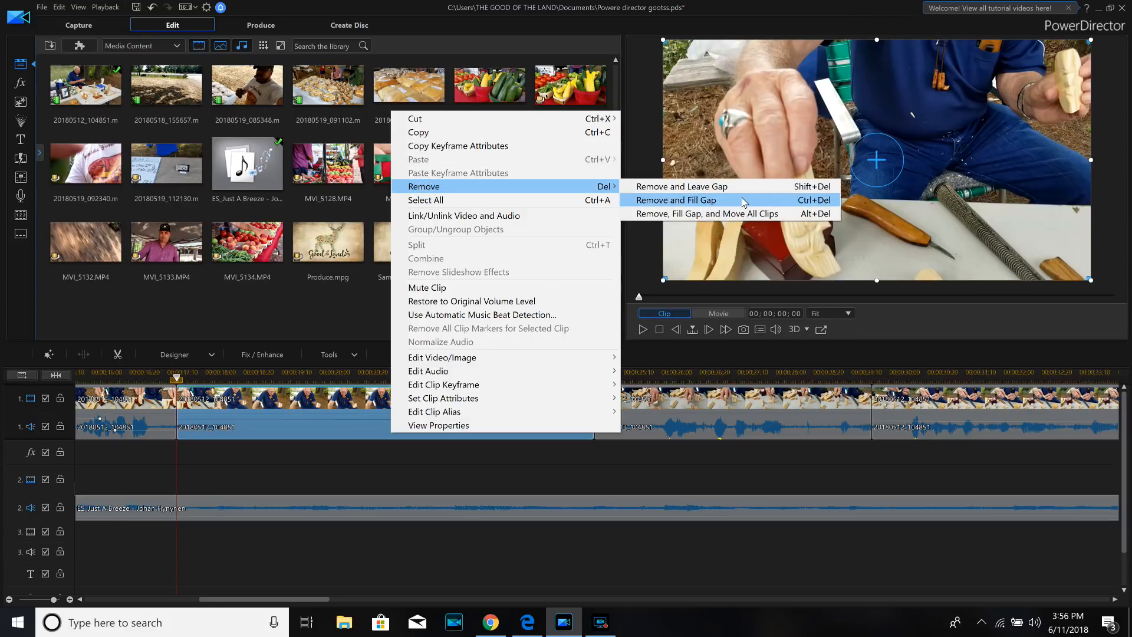
{"action": "left_click", "coordinate": [675, 200]}
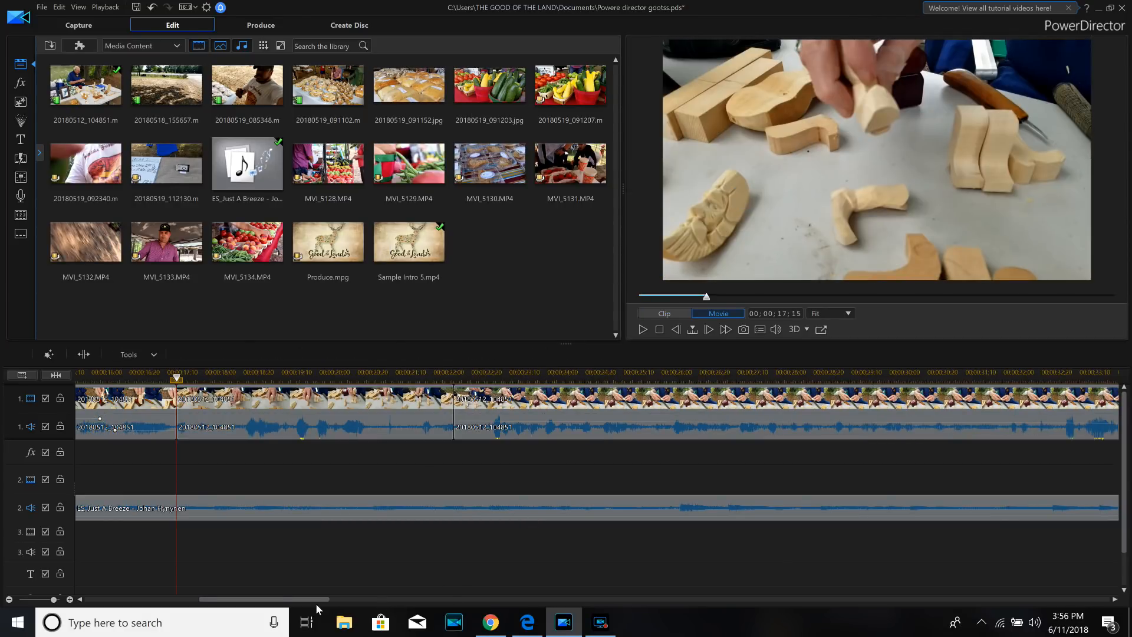
- Move the muted carvings close-up from track 1 to track 3 so that it starts at 00;00;07;10
{"action": "left_click_drag", "start_coordinate": [317, 598], "coordinate": [227, 600]}
{"action": "left_click_drag", "start_coordinate": [370, 380], "coordinate": [264, 372]}
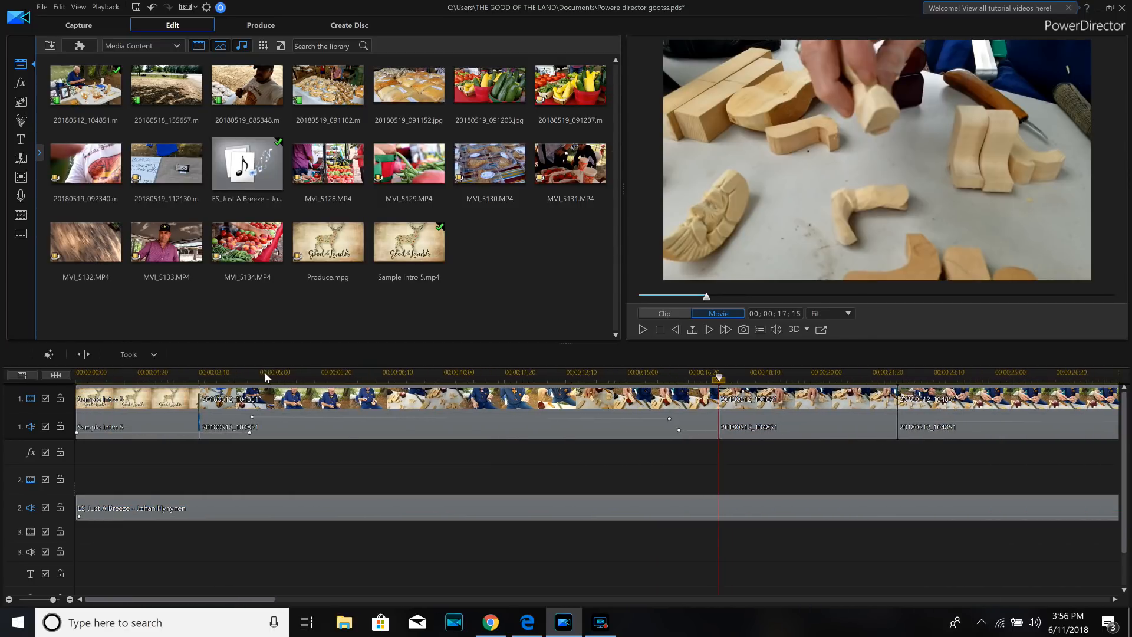
{"action": "left_click_drag", "start_coordinate": [362, 375], "coordinate": [252, 375]}
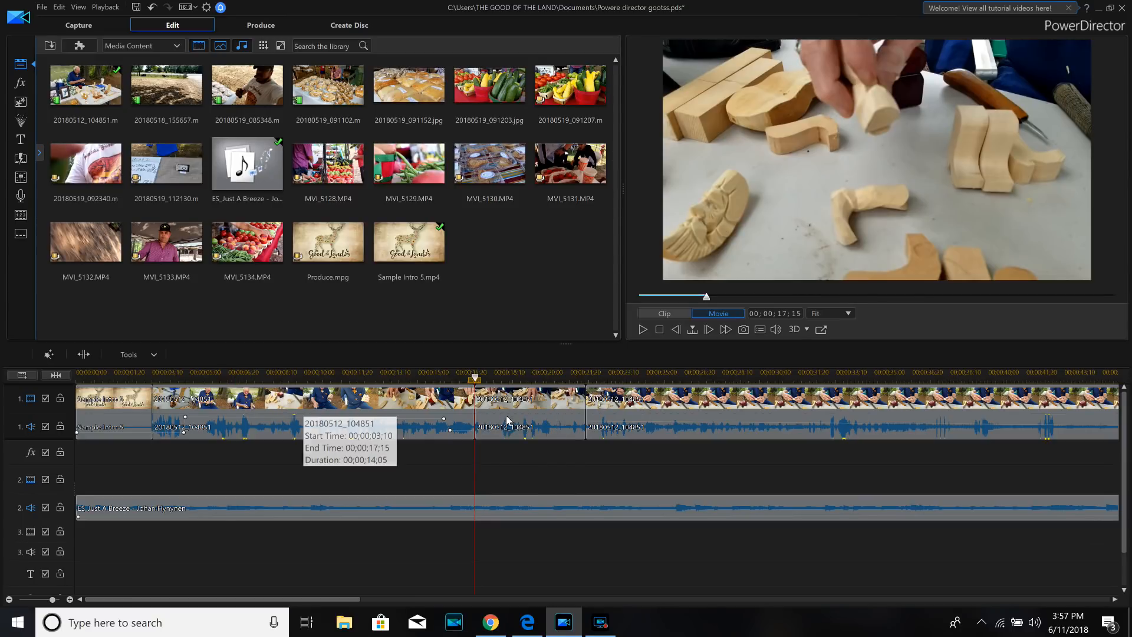
{"action": "left_click", "coordinate": [521, 405]}
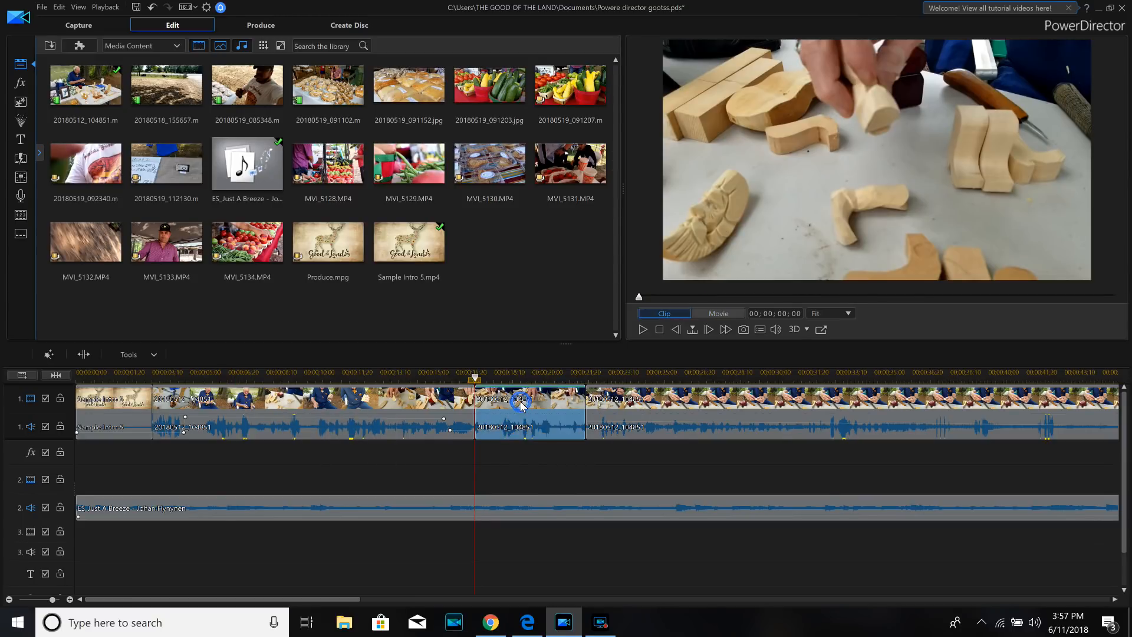
{"action": "left_click_drag", "start_coordinate": [517, 426], "coordinate": [287, 541]}
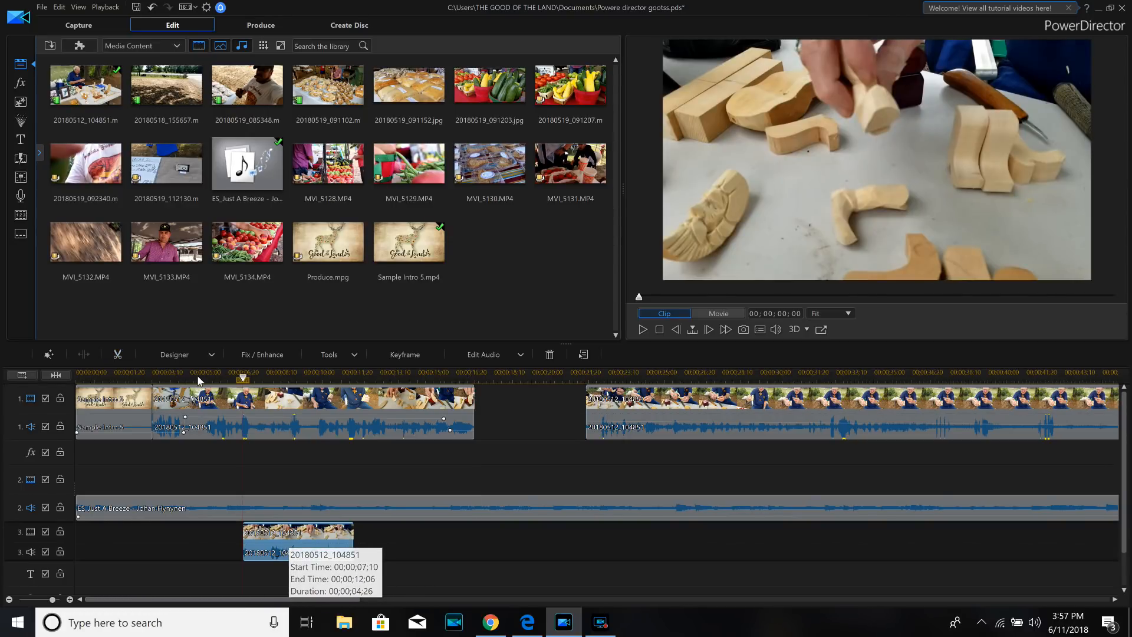
- Play the project from about the 5-second mark to 00;00;11;13 to check the close-up over the main footage
{"action": "left_click", "coordinate": [190, 378]}
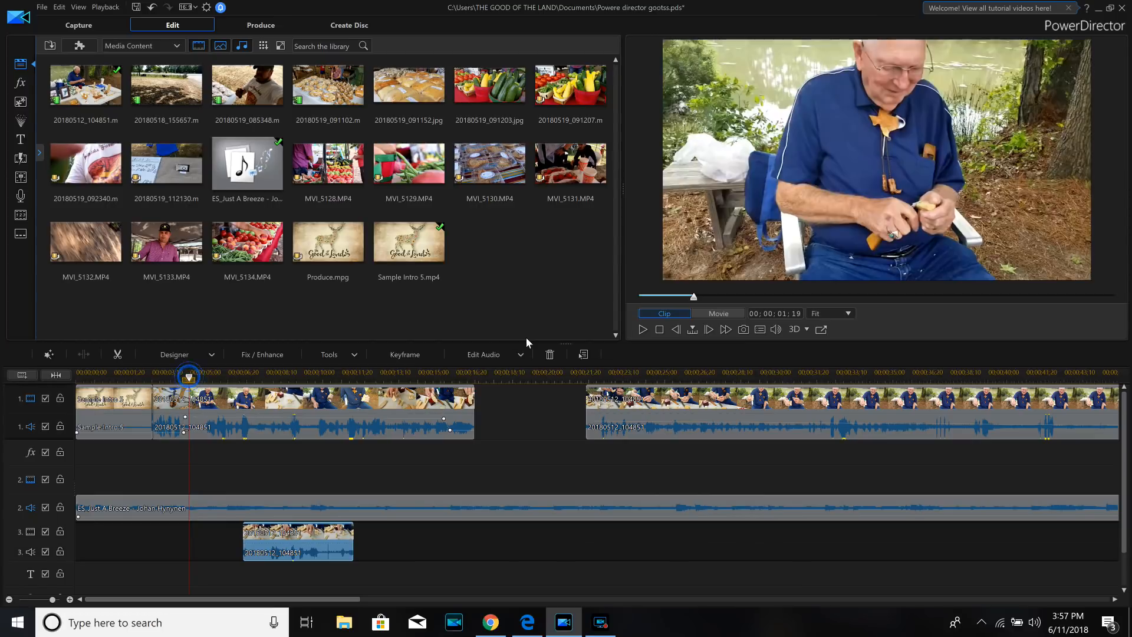
{"action": "left_click", "coordinate": [641, 330]}
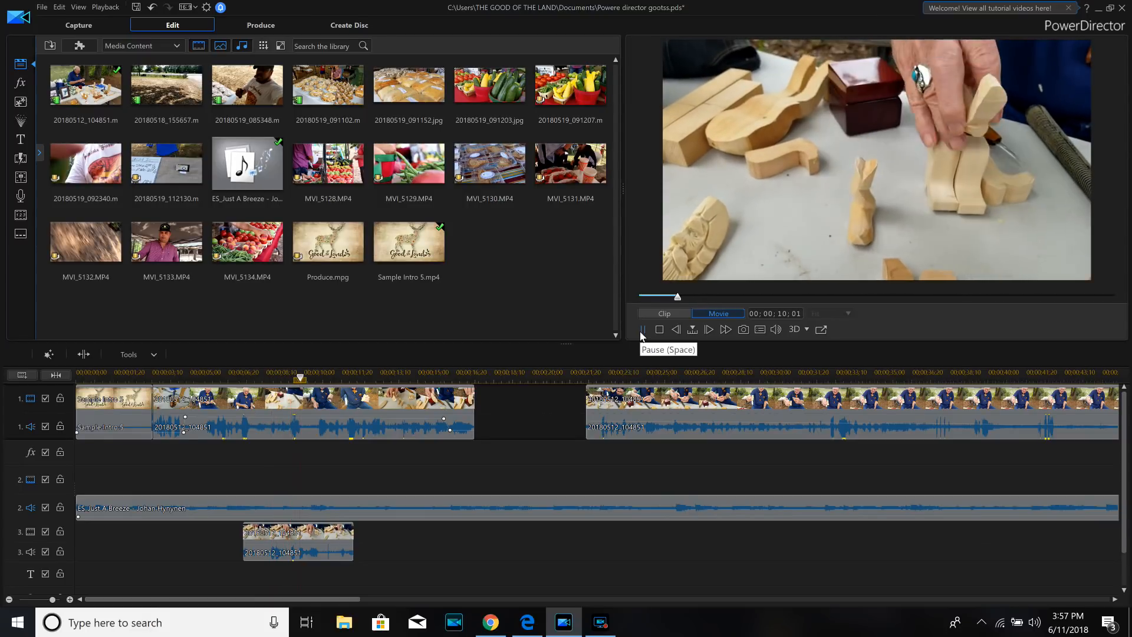
{"action": "left_click", "coordinate": [642, 330]}
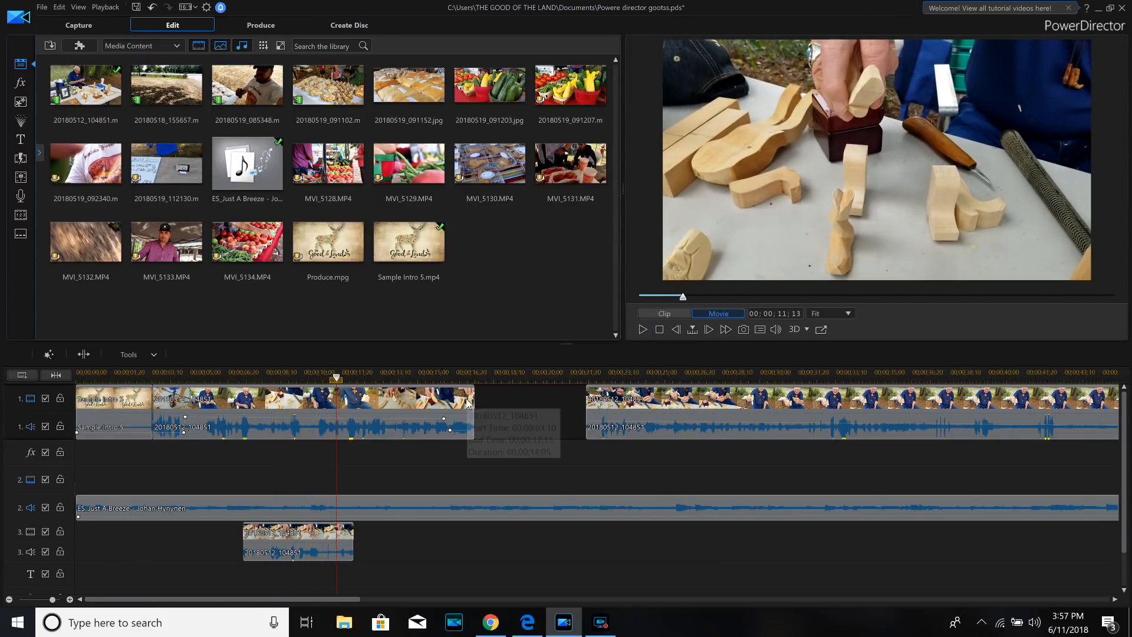
- Split the track 3 close-up at 00;00;11;13 and remove the piece after the split
{"action": "left_click", "coordinate": [331, 538]}
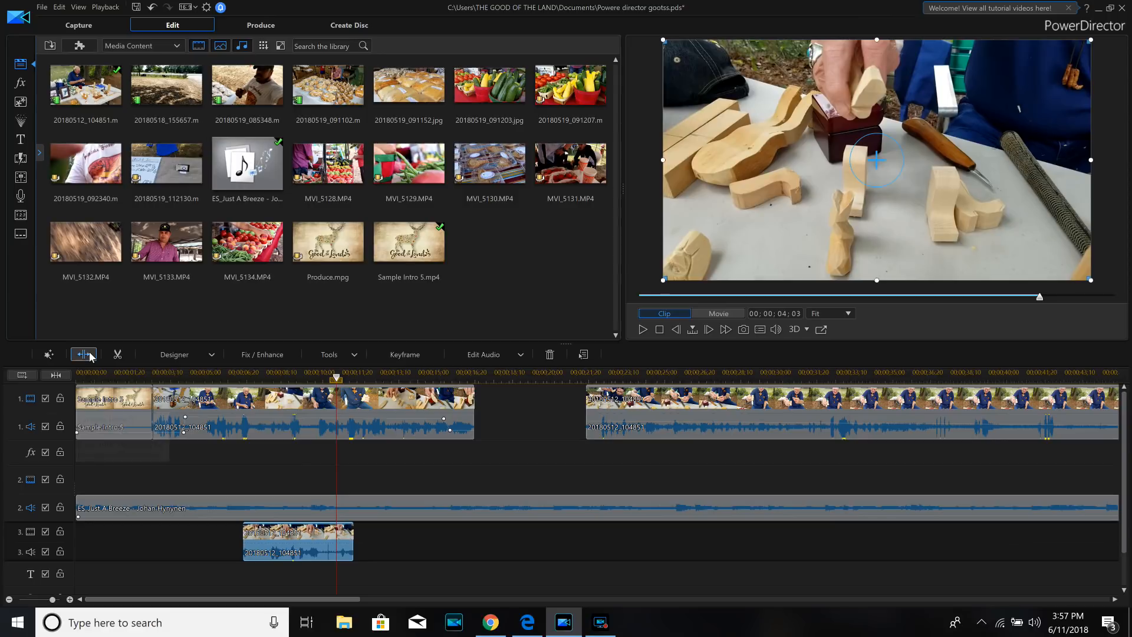
{"action": "left_click", "coordinate": [88, 354]}
{"action": "right_click", "coordinate": [347, 536]}
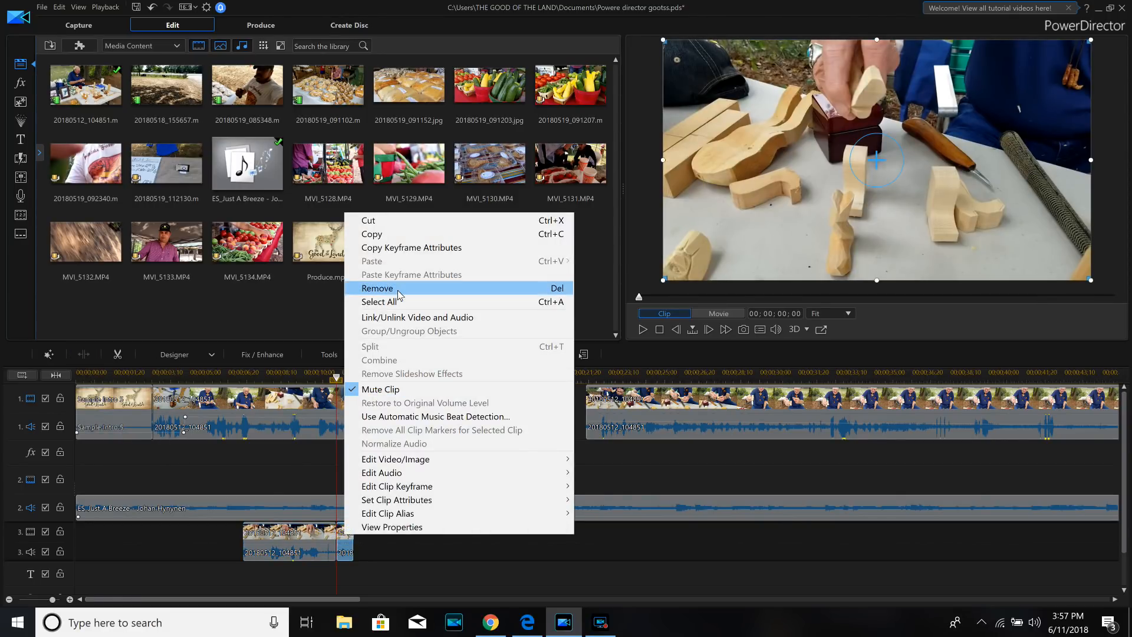
{"action": "left_click", "coordinate": [398, 288]}
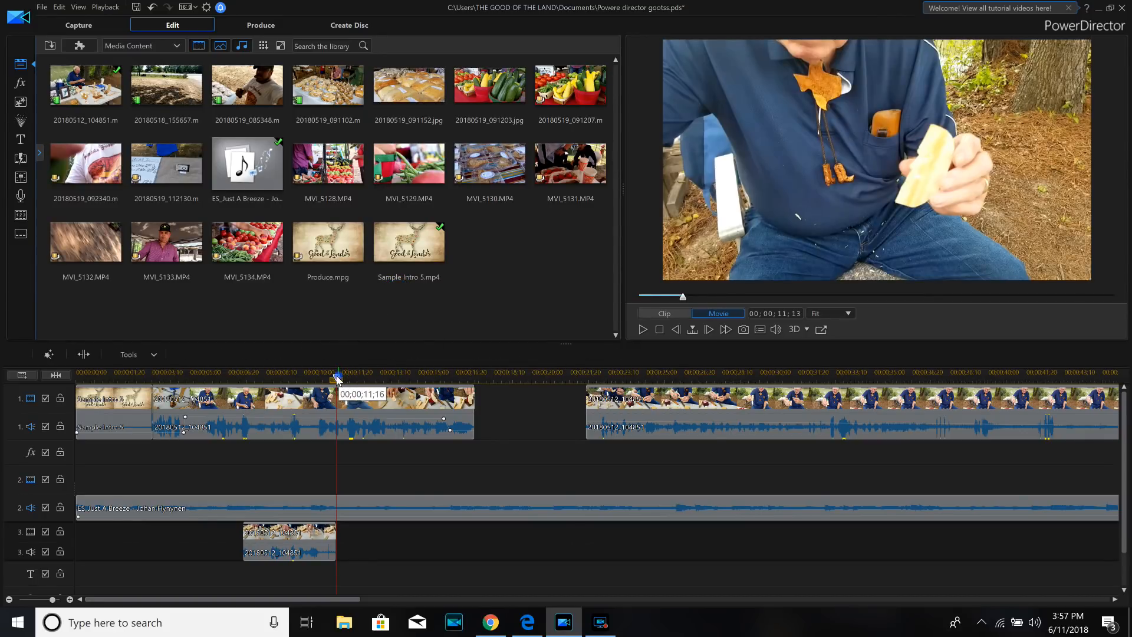
- Play the project from 00;00;05;02 and again from 00;00;10;05 to check where the track 3 close-up should end
{"action": "left_click", "coordinate": [192, 358]}
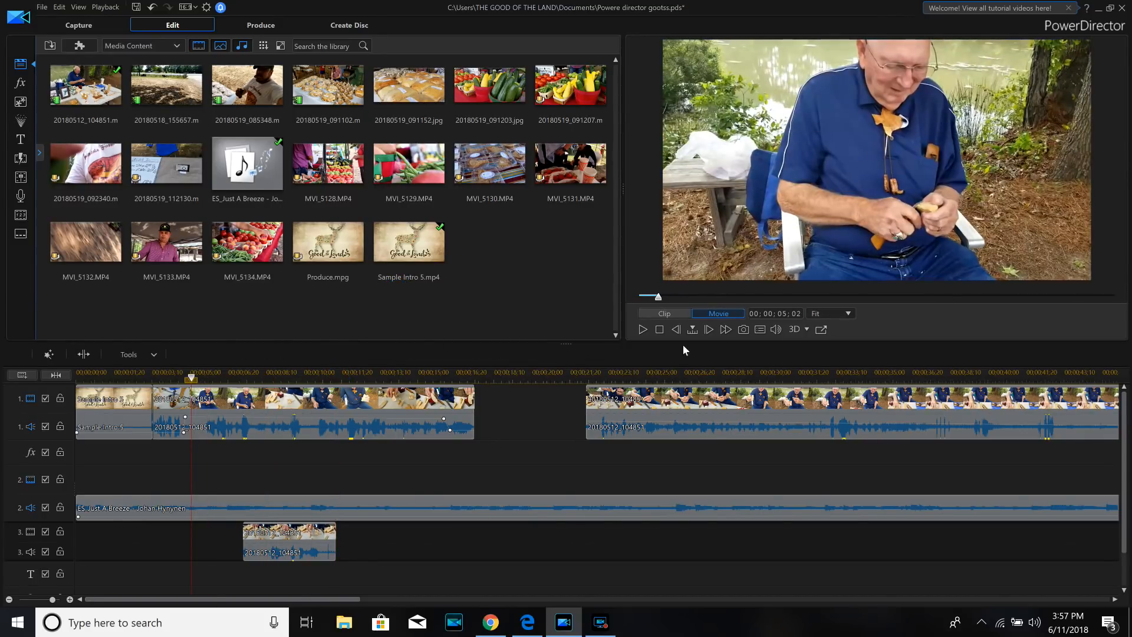
{"action": "left_click", "coordinate": [642, 330]}
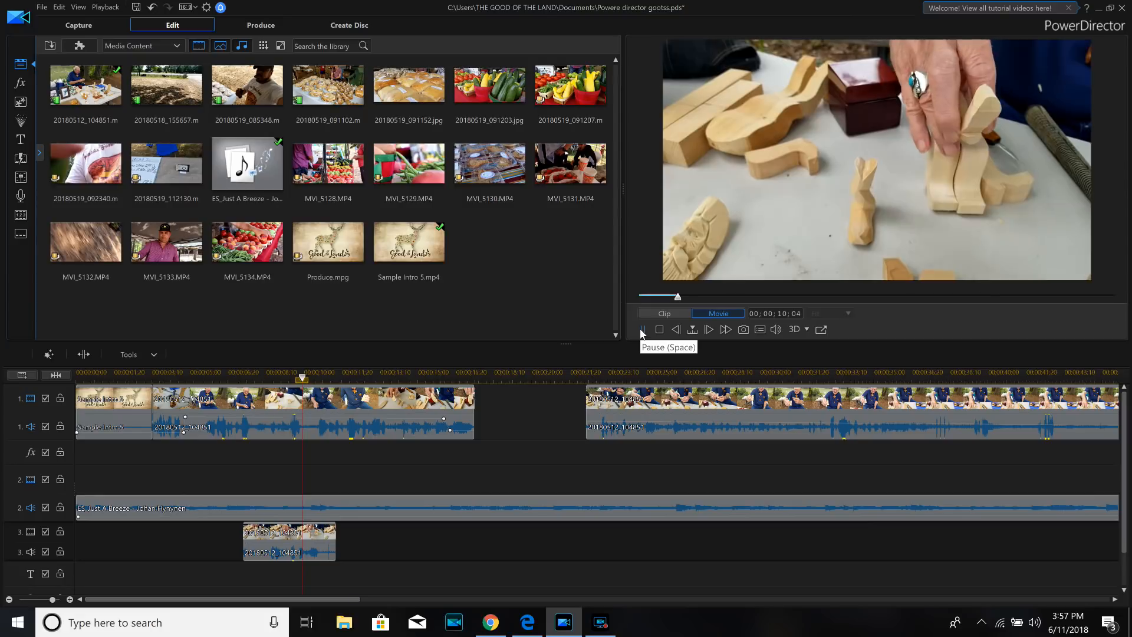
{"action": "left_click", "coordinate": [641, 329]}
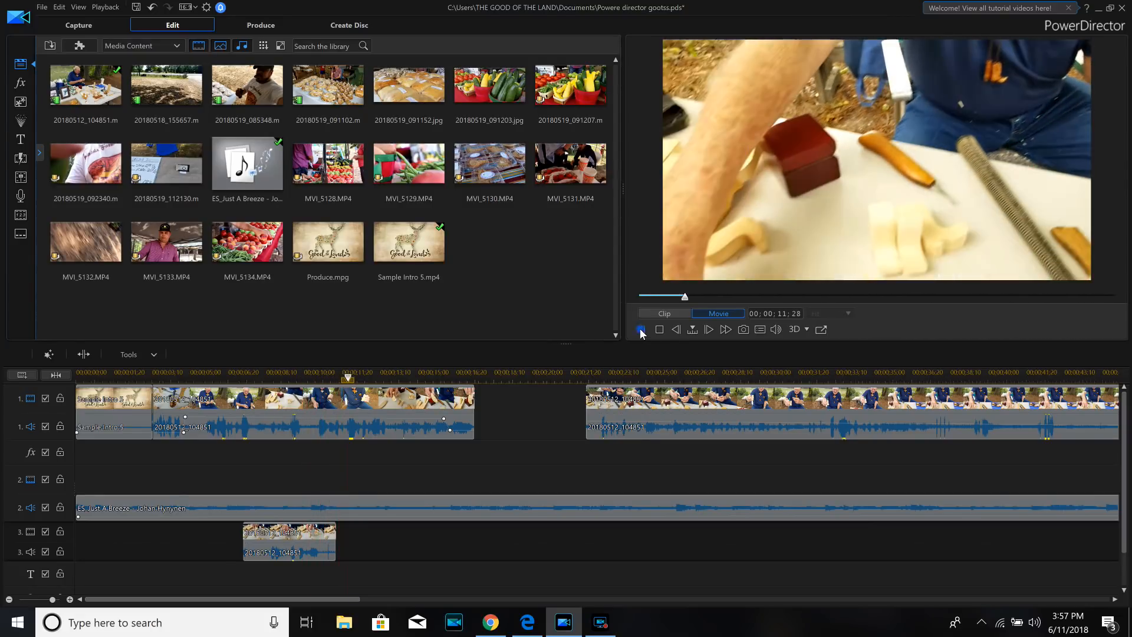
{"action": "left_click_drag", "start_coordinate": [351, 378], "coordinate": [309, 379]}
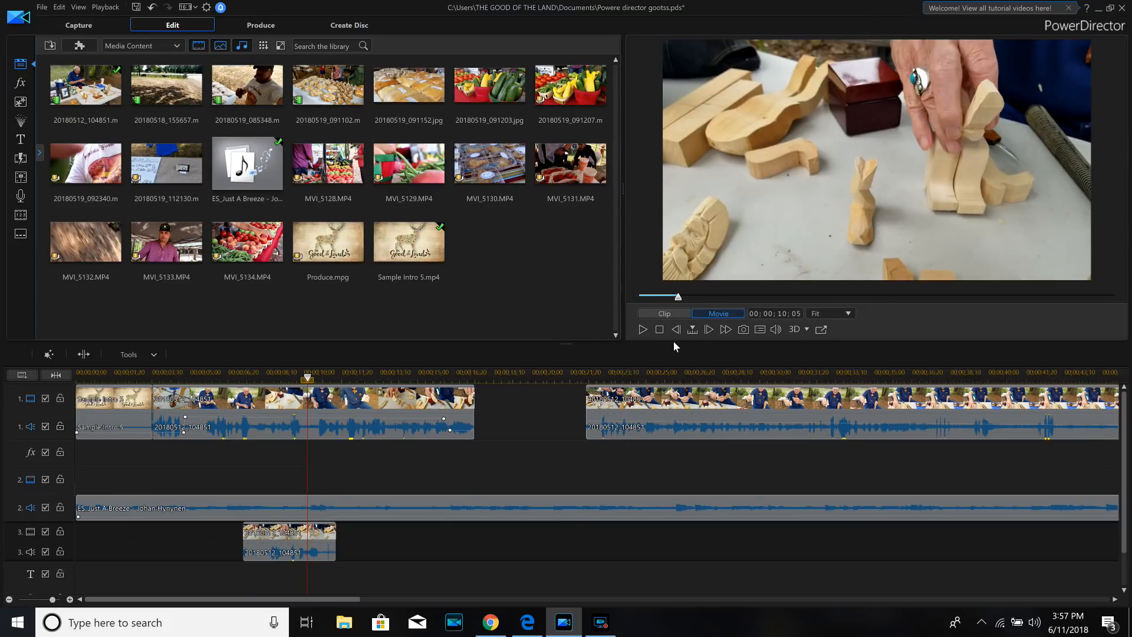
{"action": "left_click", "coordinate": [642, 328]}
{"action": "left_click", "coordinate": [641, 328]}
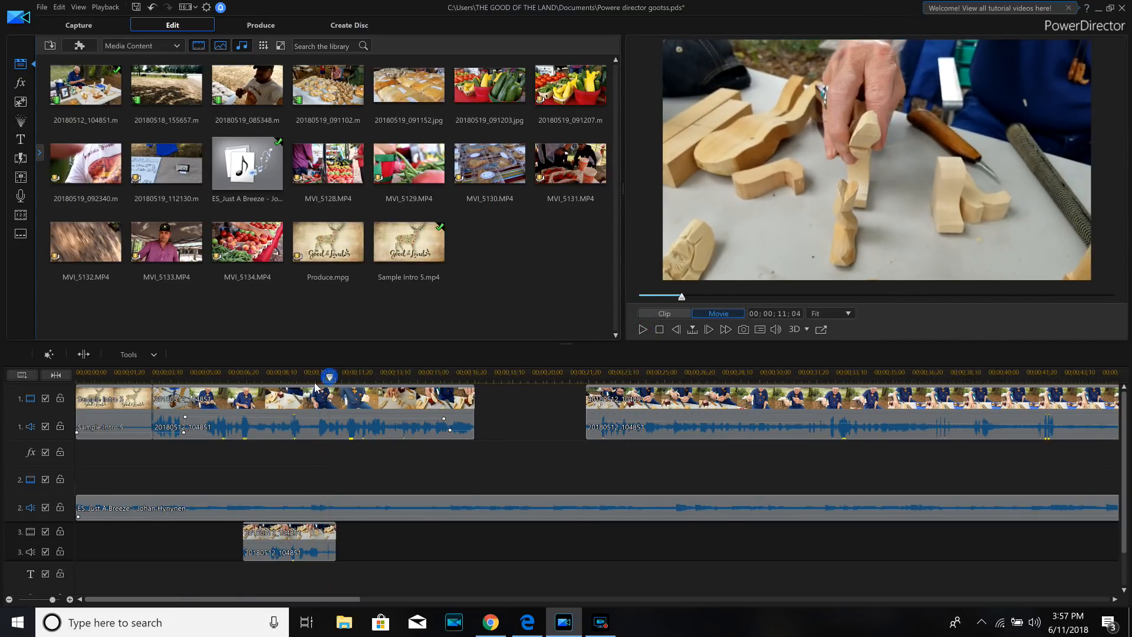
- Split the track 3 close-up at 00;00;10;11 and remove the piece after the split
{"action": "left_click", "coordinate": [322, 532]}
{"action": "left_click", "coordinate": [329, 551]}
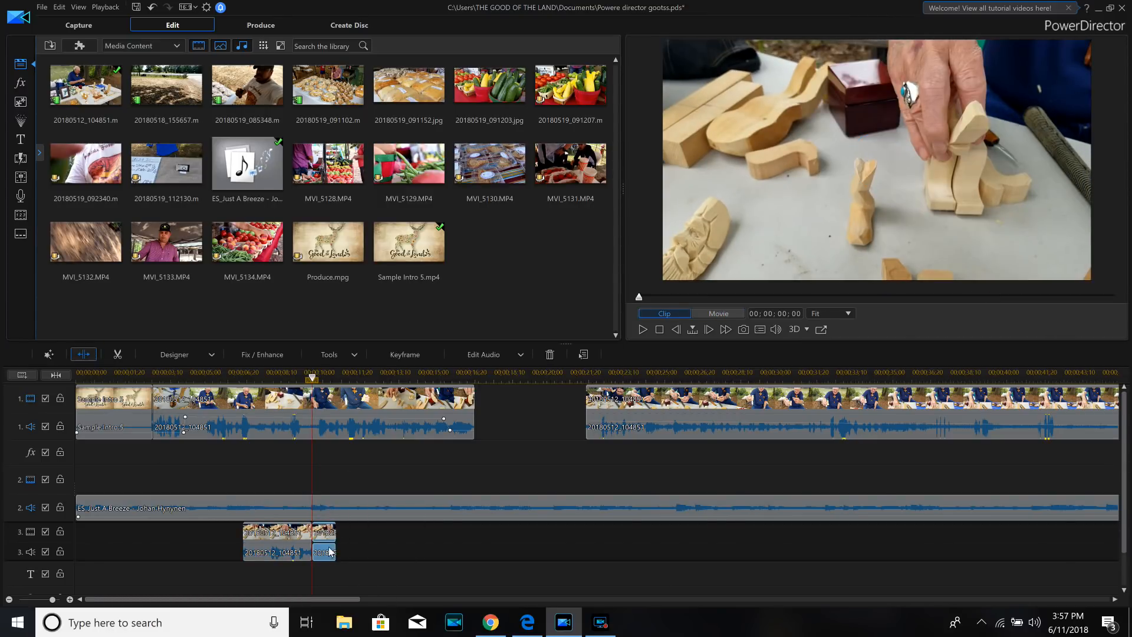
{"action": "right_click", "coordinate": [329, 550]}
{"action": "left_click", "coordinate": [357, 298]}
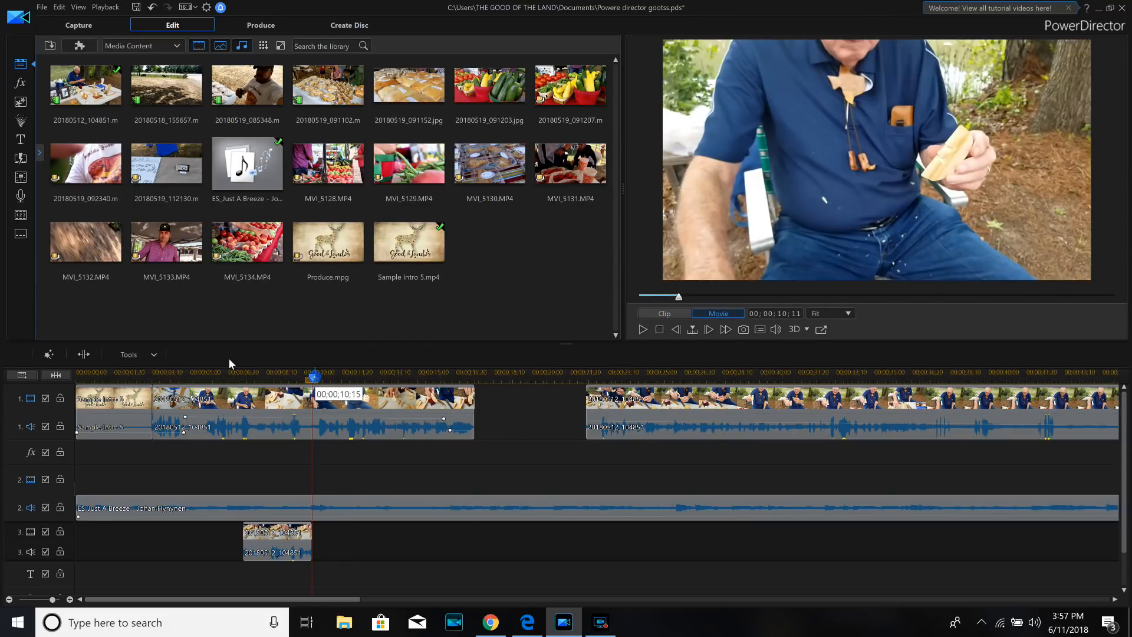
- Play the project past the end of the close-up and through the second track 1 clip up to 00;00;40;02 to review the footage
{"action": "left_click", "coordinate": [658, 329]}
{"action": "left_click", "coordinate": [642, 329]}
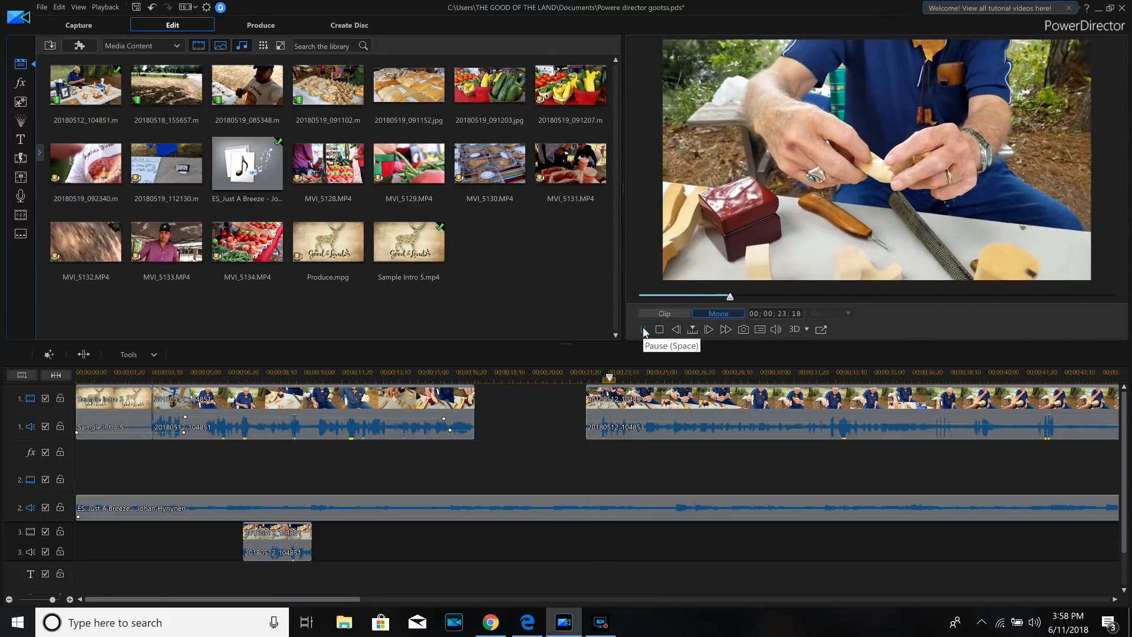
{"action": "left_click_drag", "start_coordinate": [359, 600], "coordinate": [439, 595]}
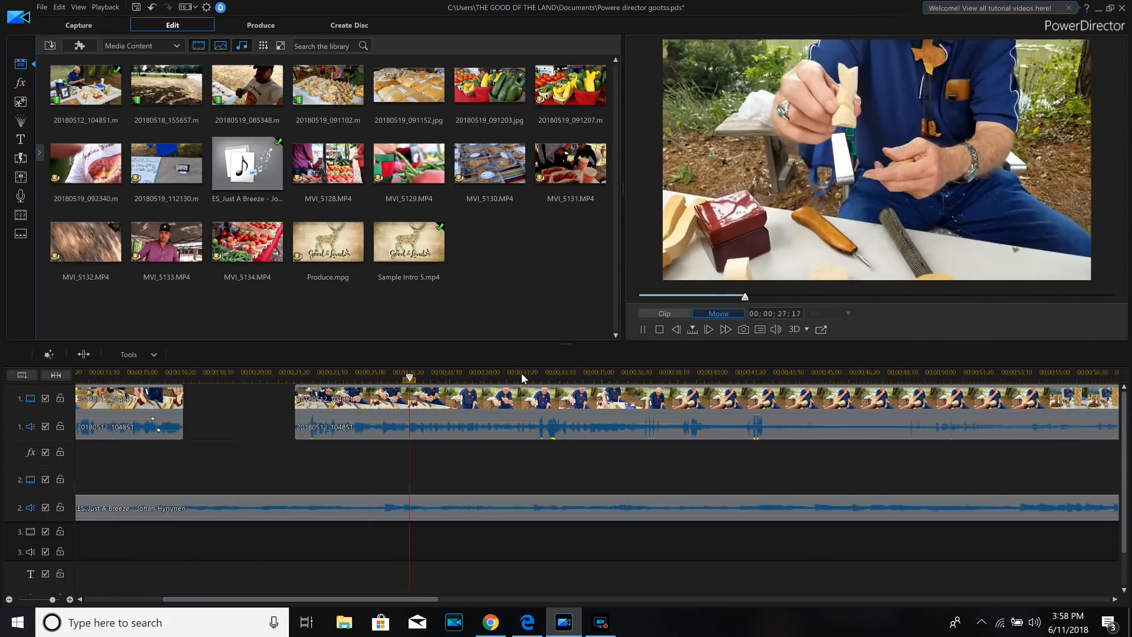
{"action": "left_click", "coordinate": [522, 377]}
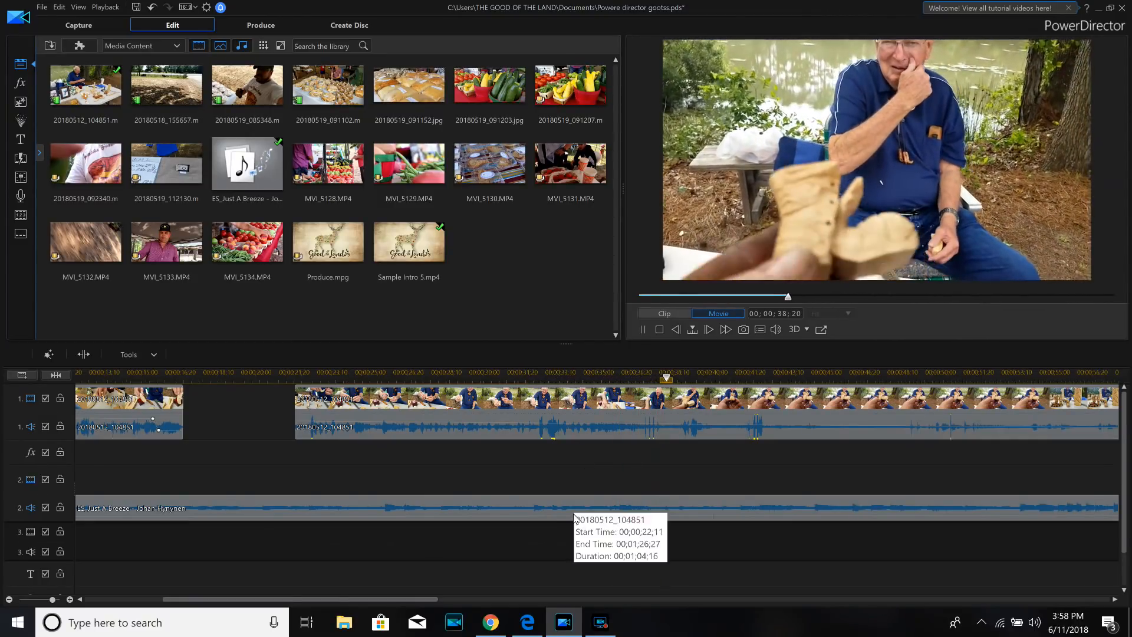
{"action": "left_click", "coordinate": [645, 326]}
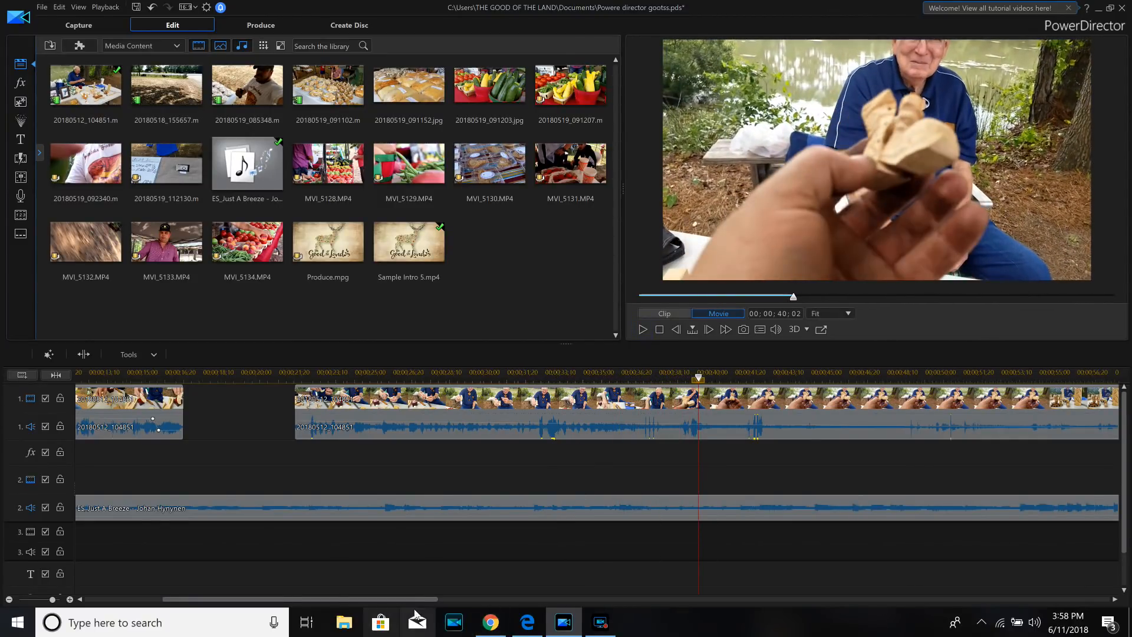
- Disable the track 2 audio so the music stays silent during playback
{"action": "left_click_drag", "start_coordinate": [343, 598], "coordinate": [259, 590]}
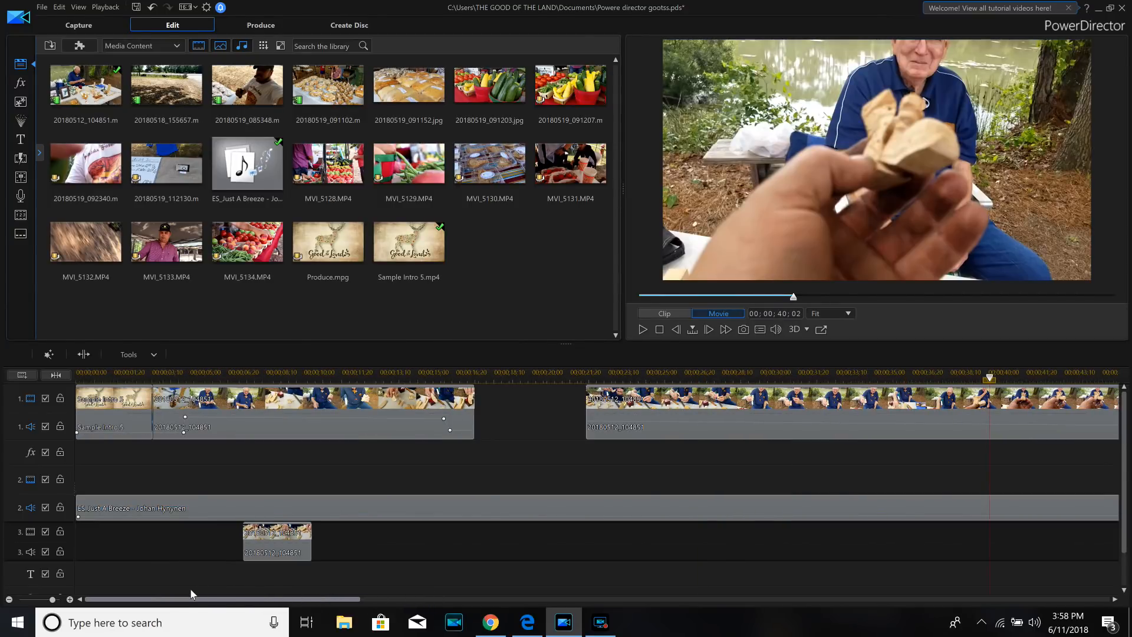
{"action": "left_click", "coordinate": [29, 507]}
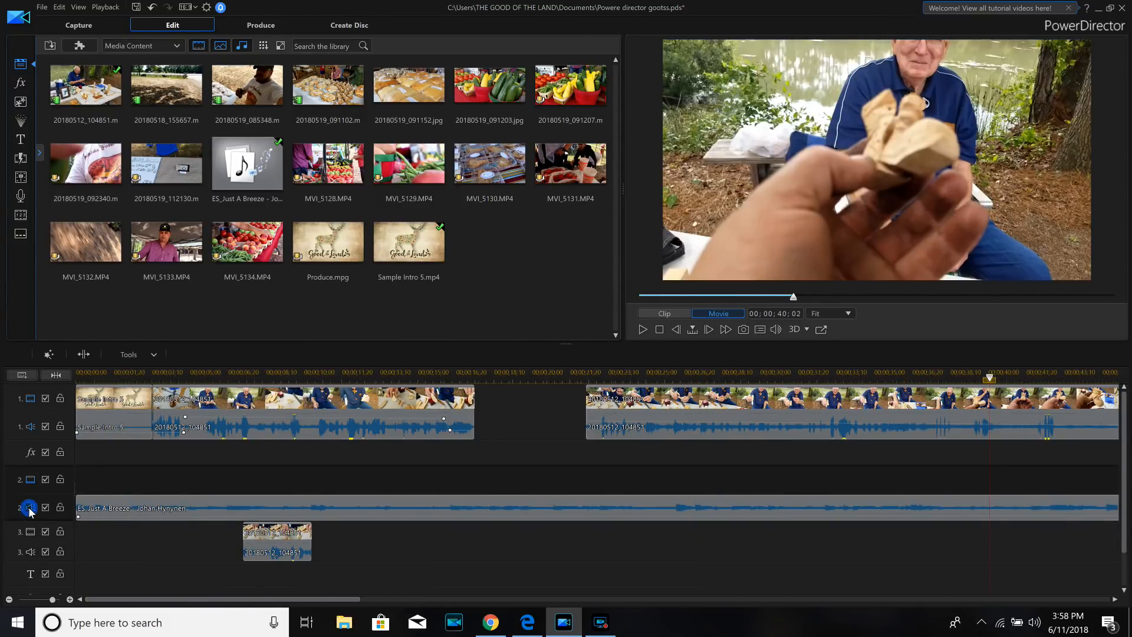
{"action": "left_click", "coordinate": [45, 507]}
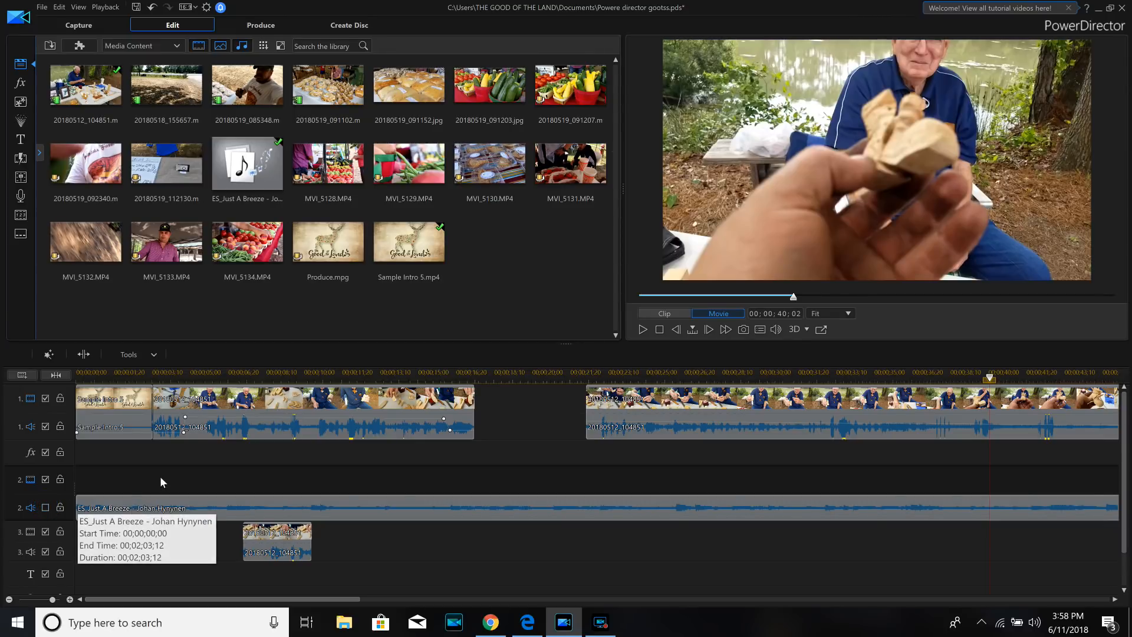
- Play the second track 1 clip from 00;00;40;02, skip to about 00;00;48;24, and stop at 00;00;54;13 to find a cut point
{"action": "left_click_drag", "start_coordinate": [321, 600], "coordinate": [407, 595]}
{"action": "left_click", "coordinate": [642, 330]}
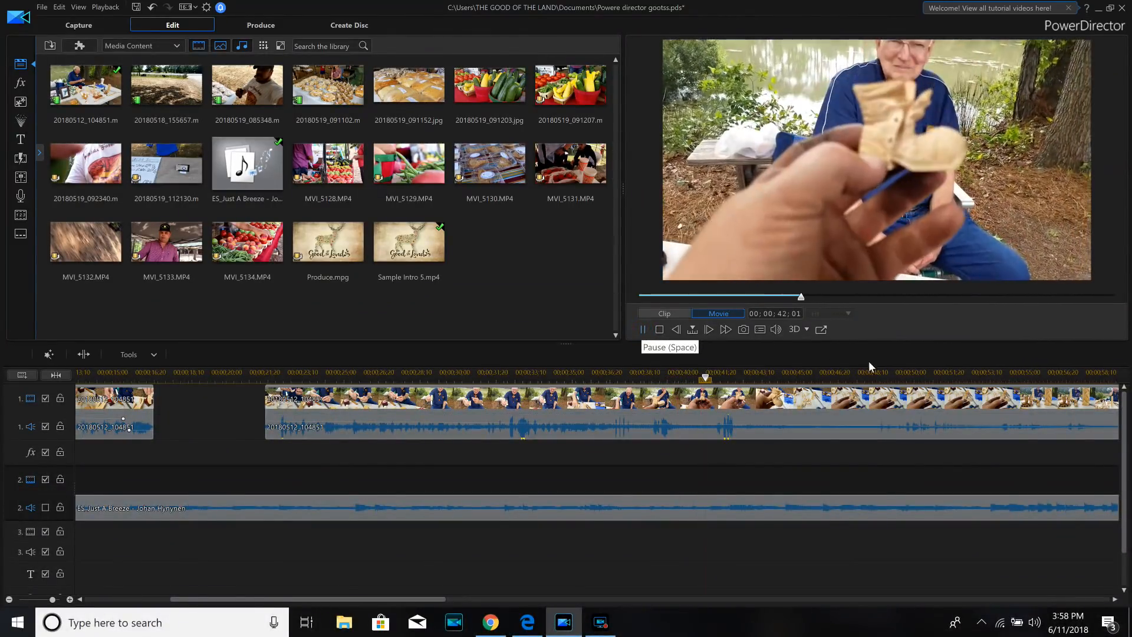
{"action": "left_click", "coordinate": [868, 376]}
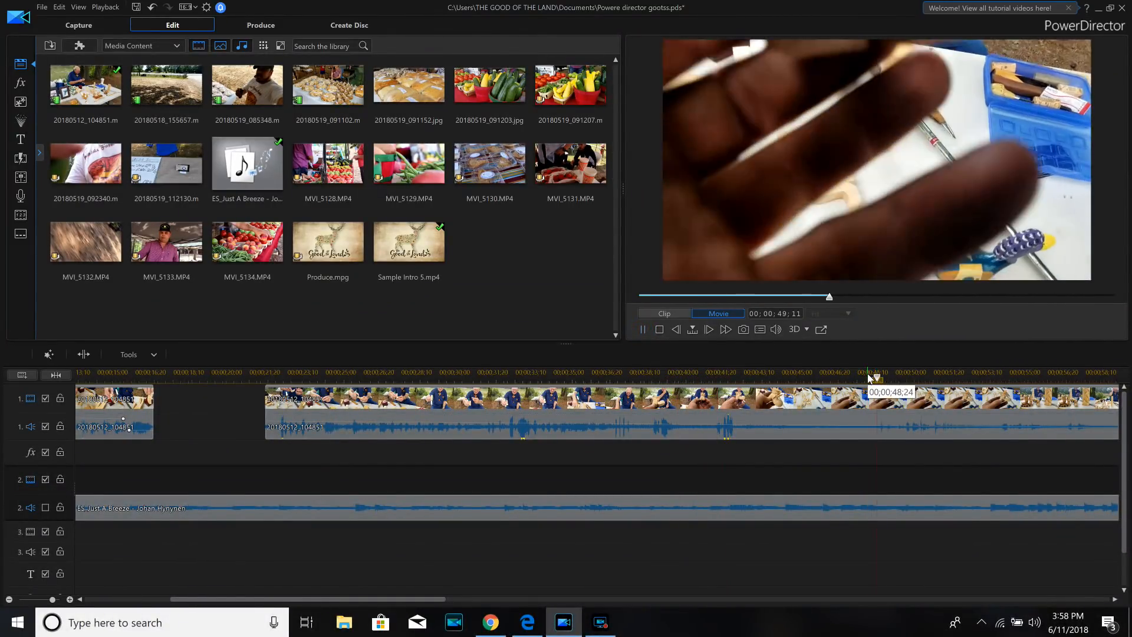
{"action": "left_click_drag", "start_coordinate": [410, 602], "coordinate": [425, 601]}
{"action": "left_click", "coordinate": [643, 329]}
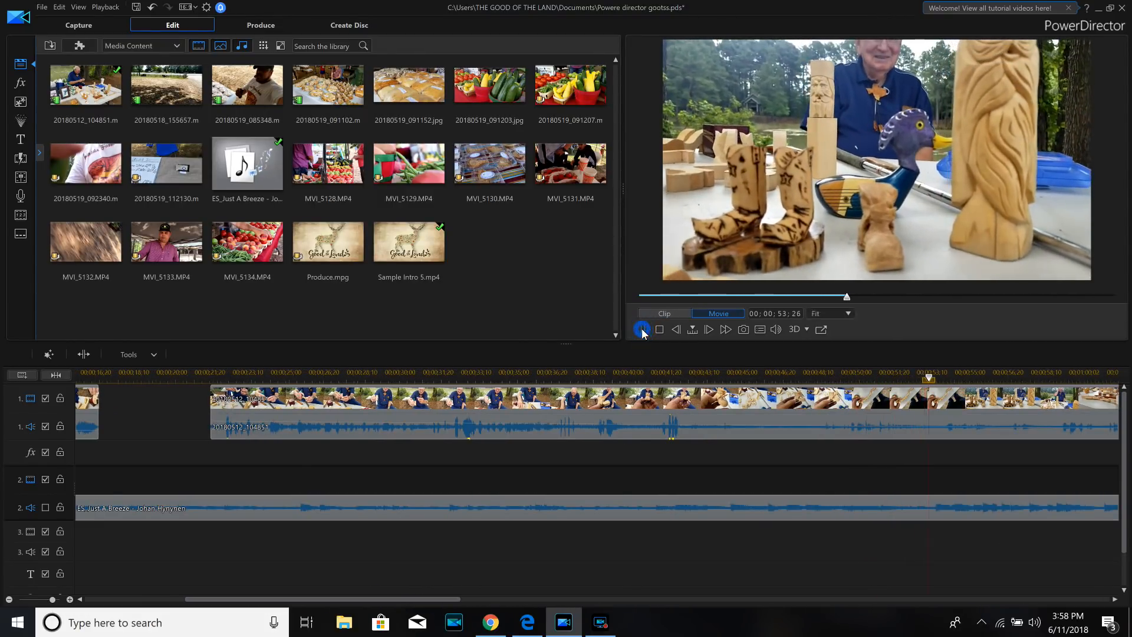
{"action": "left_click", "coordinate": [643, 329]}
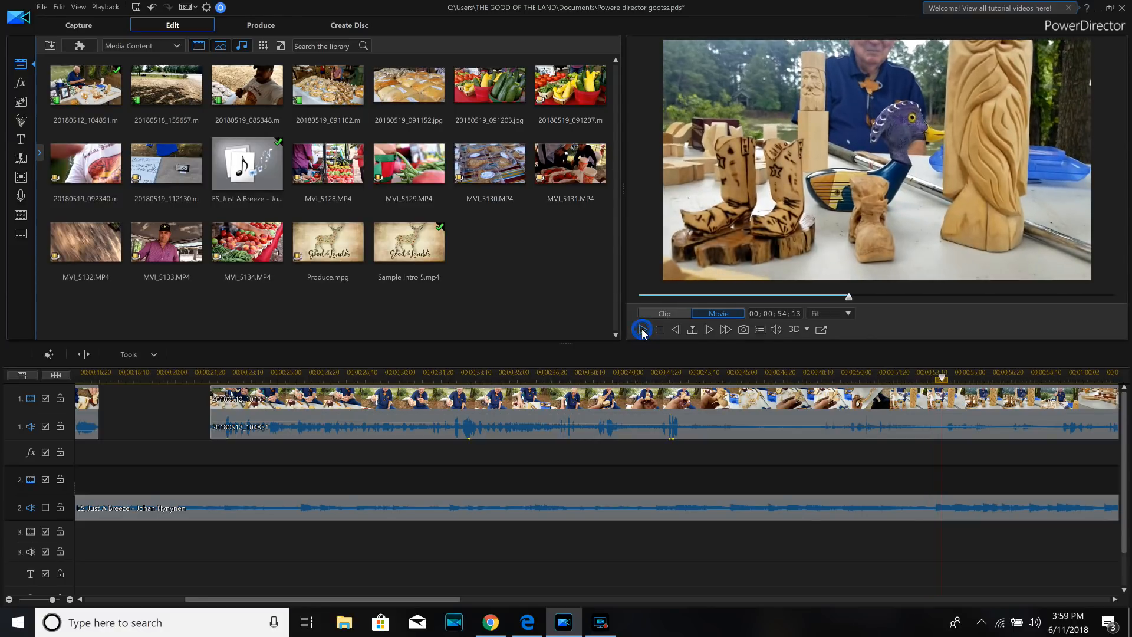
- Split the second track 1 clip at 00;00;54;13 and remove the part before the split, filling the gap
{"action": "left_click", "coordinate": [872, 401]}
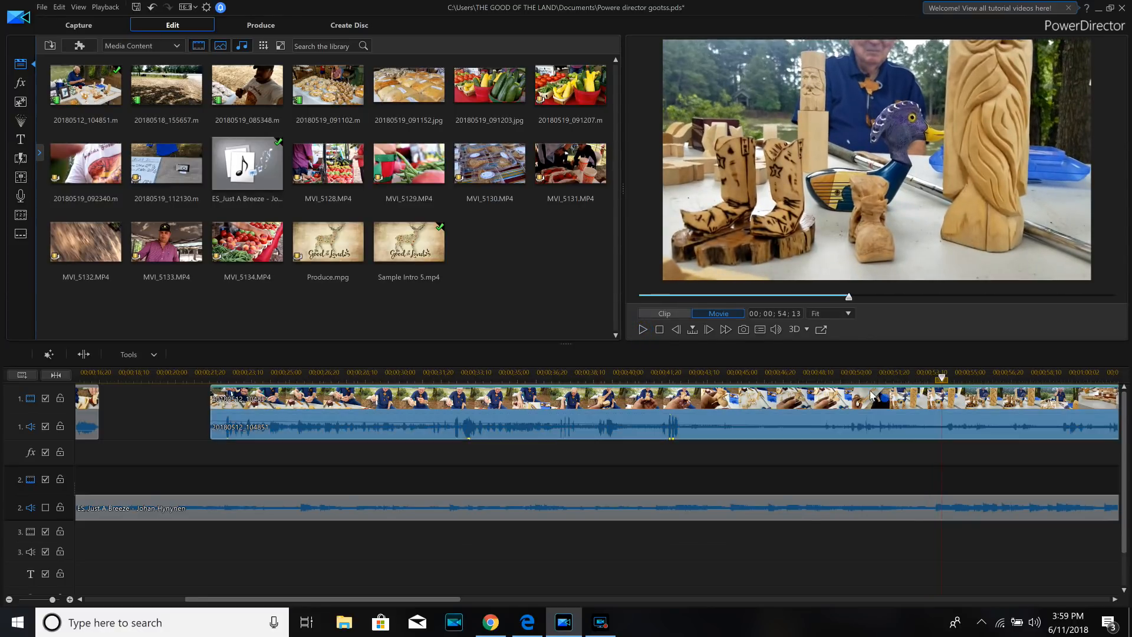
{"action": "left_click", "coordinate": [83, 353]}
{"action": "left_click", "coordinate": [664, 424]}
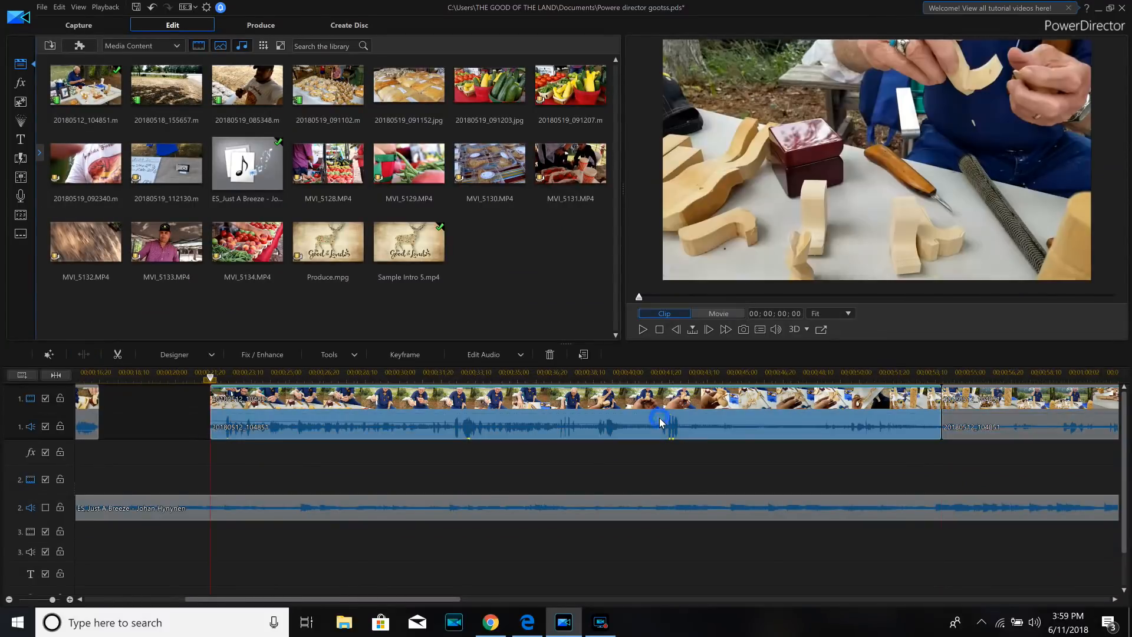
{"action": "right_click", "coordinate": [664, 424]}
{"action": "mouse_move", "coordinate": [688, 174]}
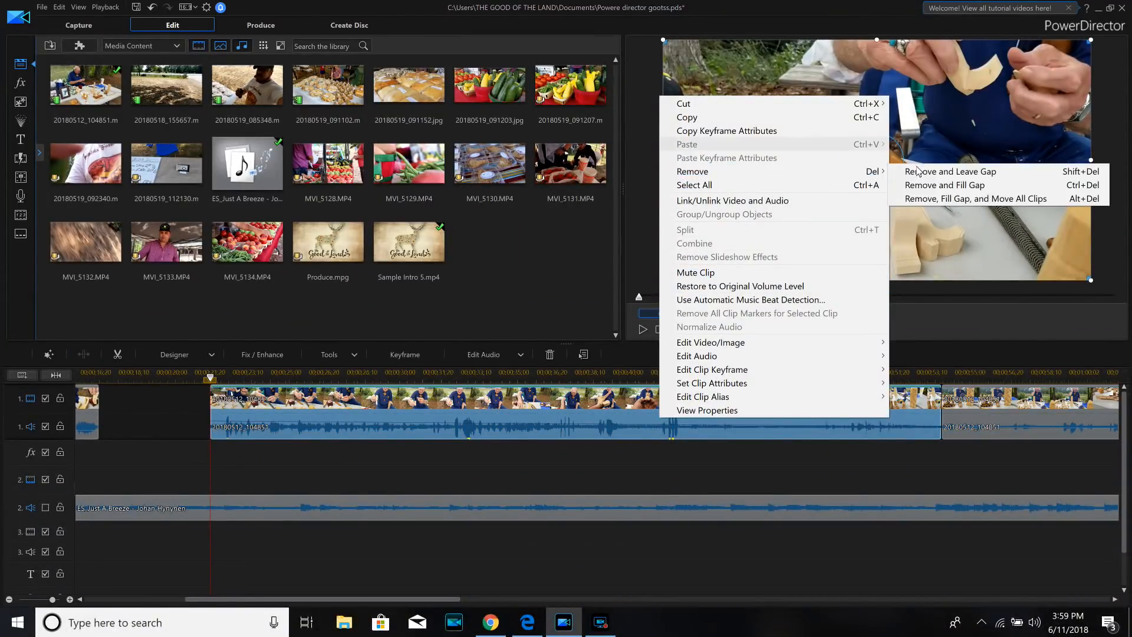
{"action": "left_click", "coordinate": [921, 185]}
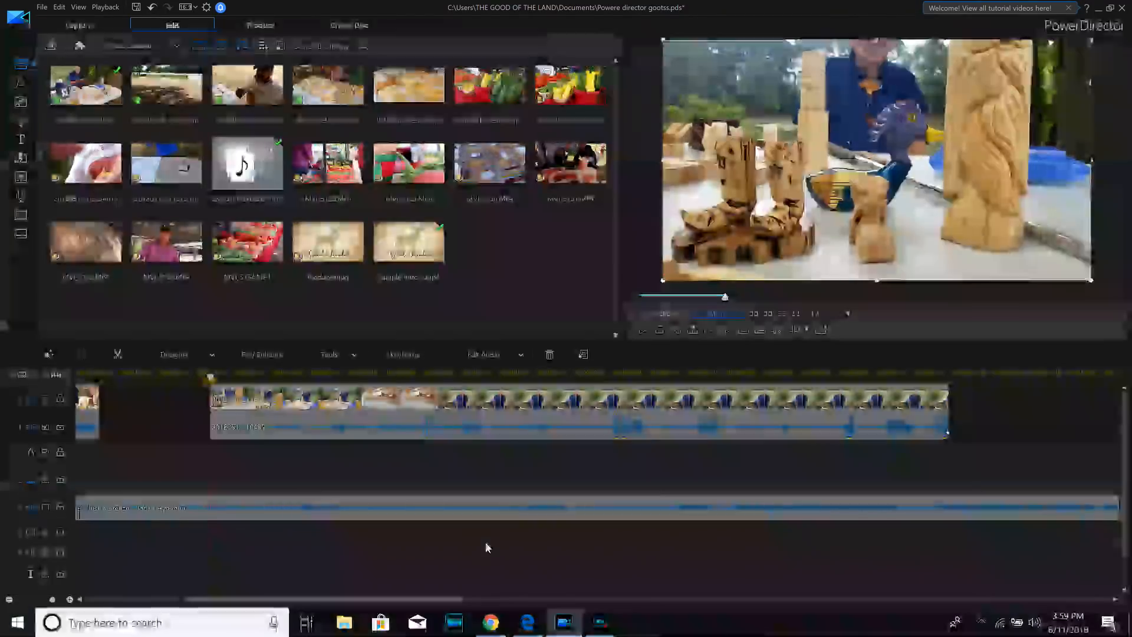
- Move the trimmed track 1 clip directly against the end of the preceding clip so that it starts at 00;00;17;15
{"action": "left_click_drag", "start_coordinate": [435, 596], "coordinate": [336, 599]}
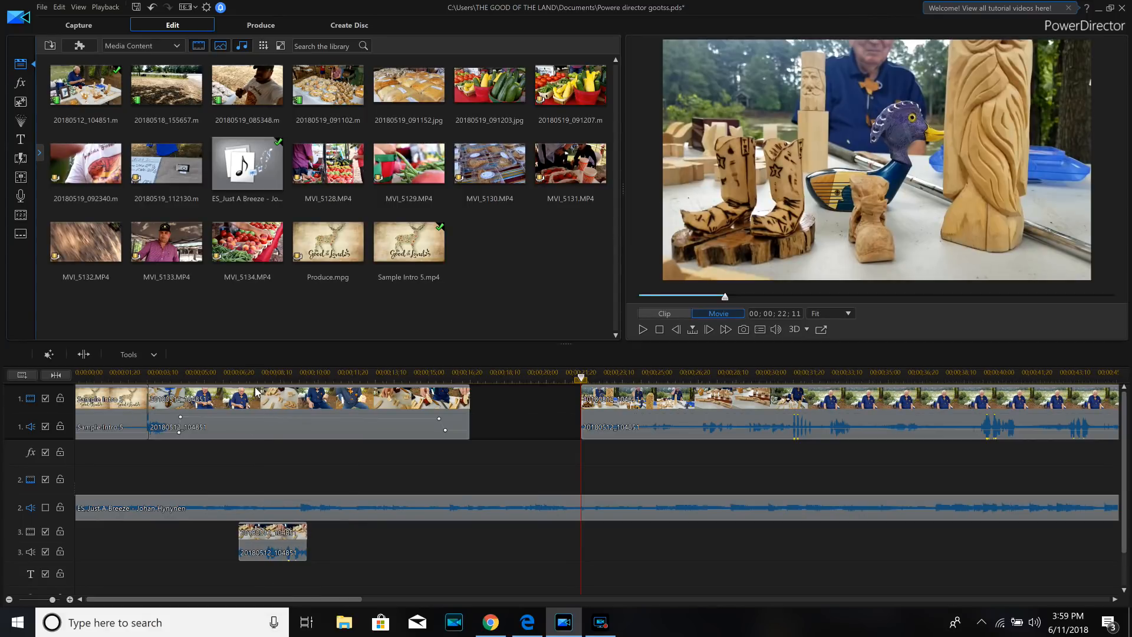
{"action": "left_click_drag", "start_coordinate": [622, 401], "coordinate": [603, 401]}
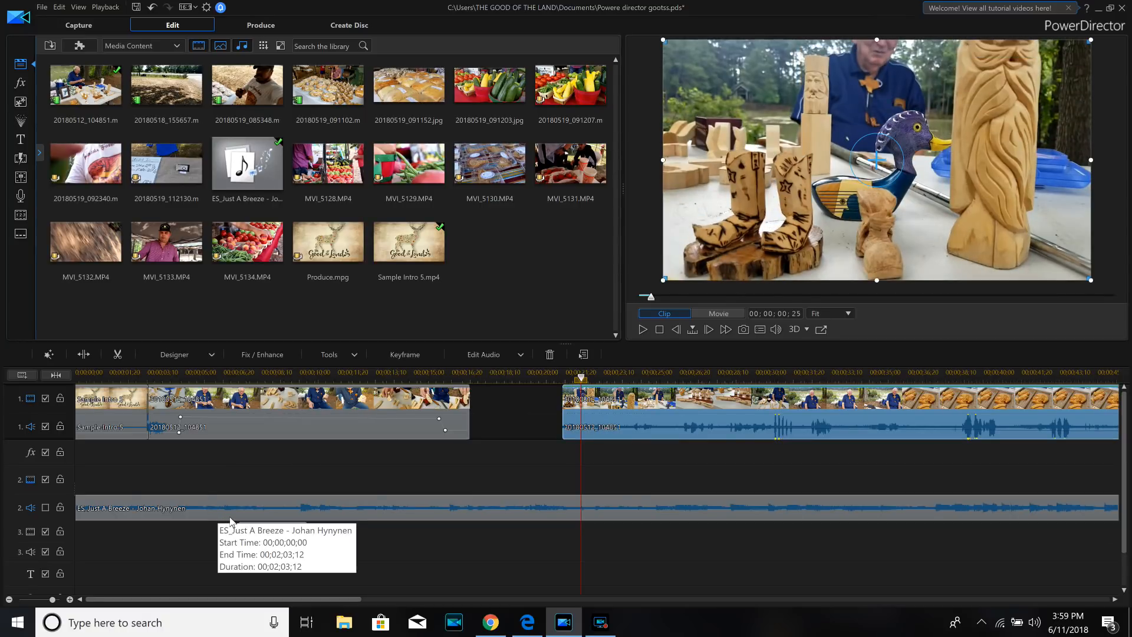
{"action": "left_click", "coordinate": [242, 373]}
{"action": "left_click", "coordinate": [239, 407]}
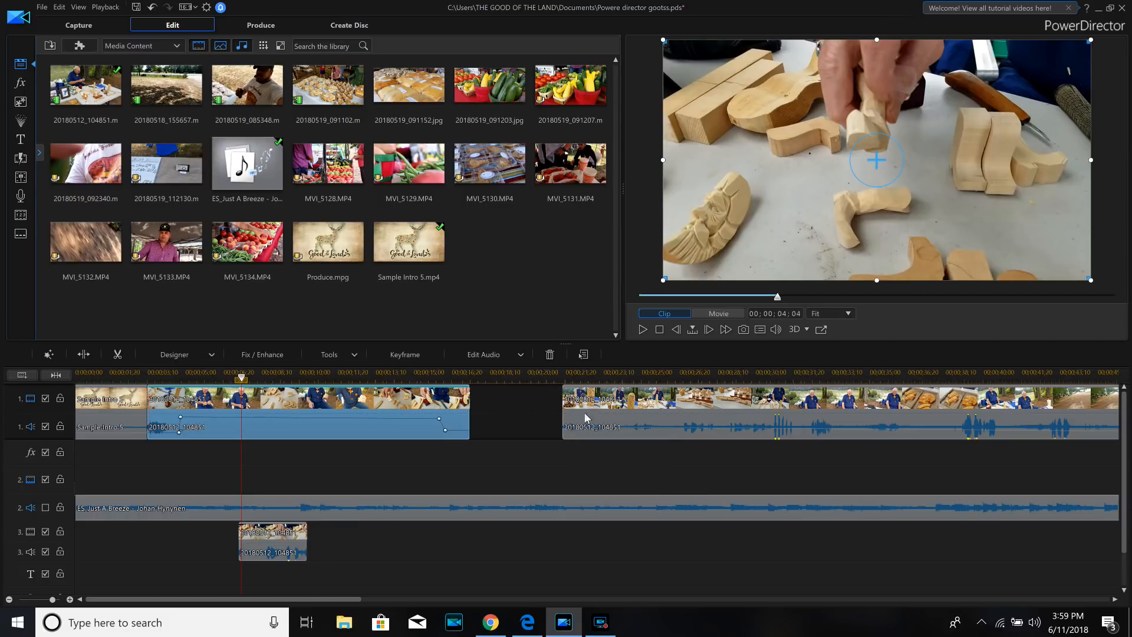
{"action": "left_click_drag", "start_coordinate": [586, 418], "coordinate": [500, 406]}
- Play across the join between the two main track 1 clips to check the transition
{"action": "left_click", "coordinate": [452, 392]}
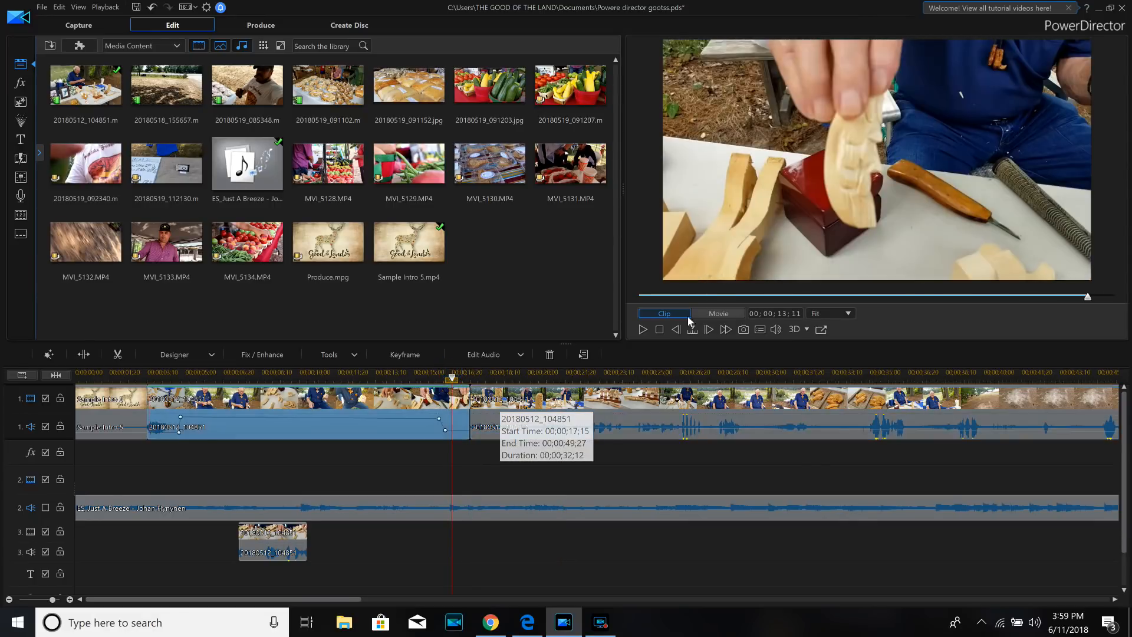
{"action": "left_click", "coordinate": [643, 330]}
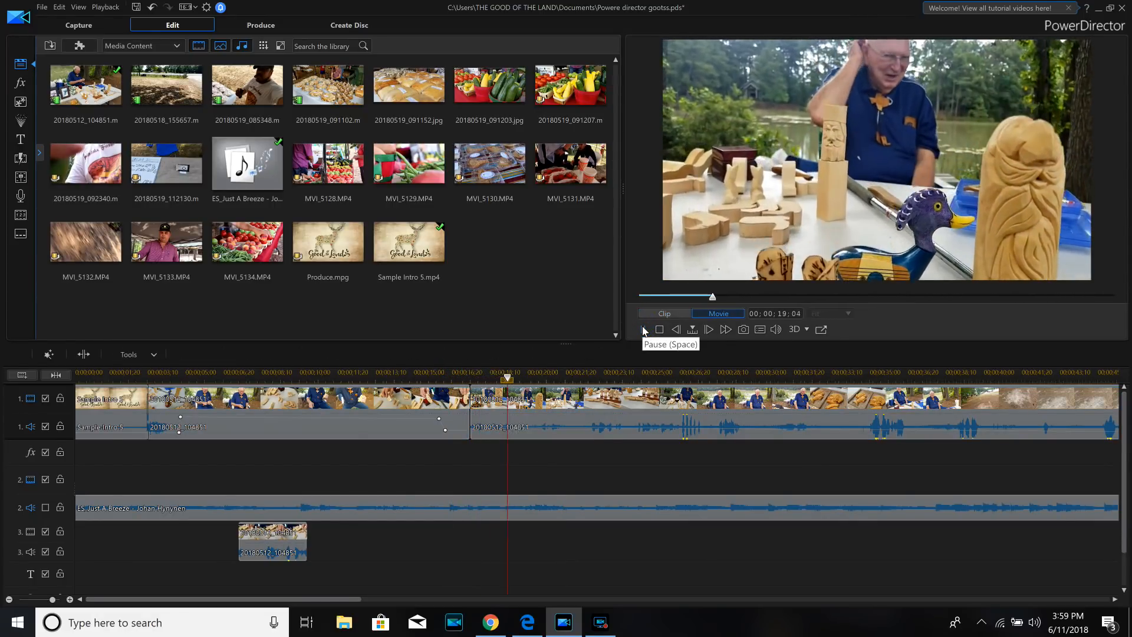
{"action": "left_click", "coordinate": [643, 329]}
- Move the last track 1 clip away from the preceding one and extend its beginning back to 00;00;18;13
{"action": "left_click_drag", "start_coordinate": [572, 405], "coordinate": [610, 406]}
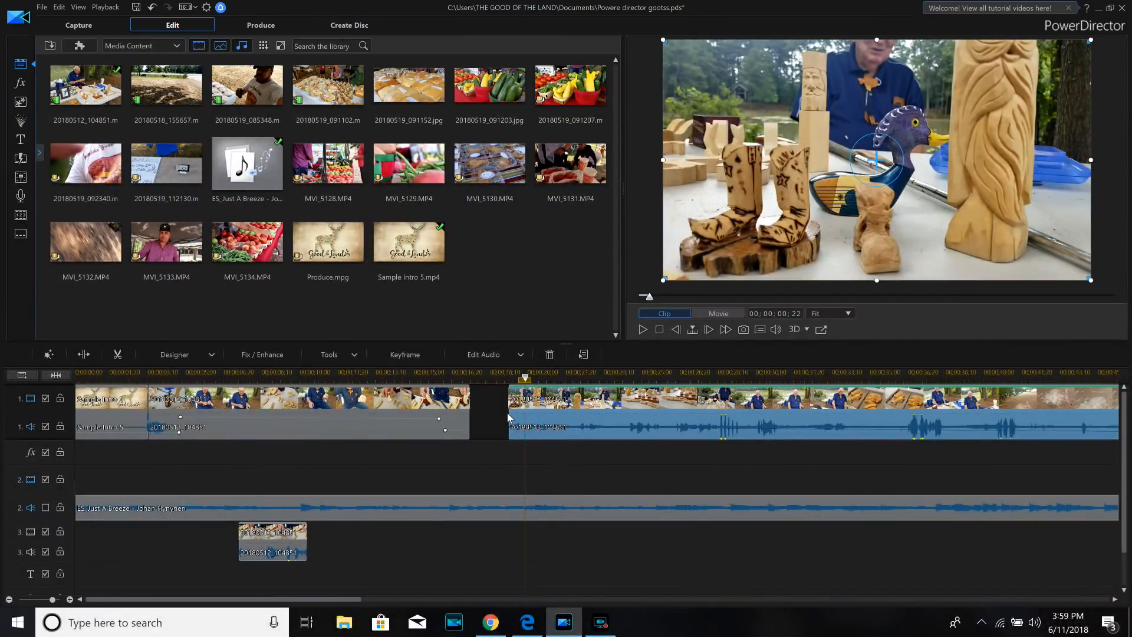
{"action": "left_click", "coordinate": [509, 412]}
{"action": "left_click_drag", "start_coordinate": [494, 416], "coordinate": [492, 416]}
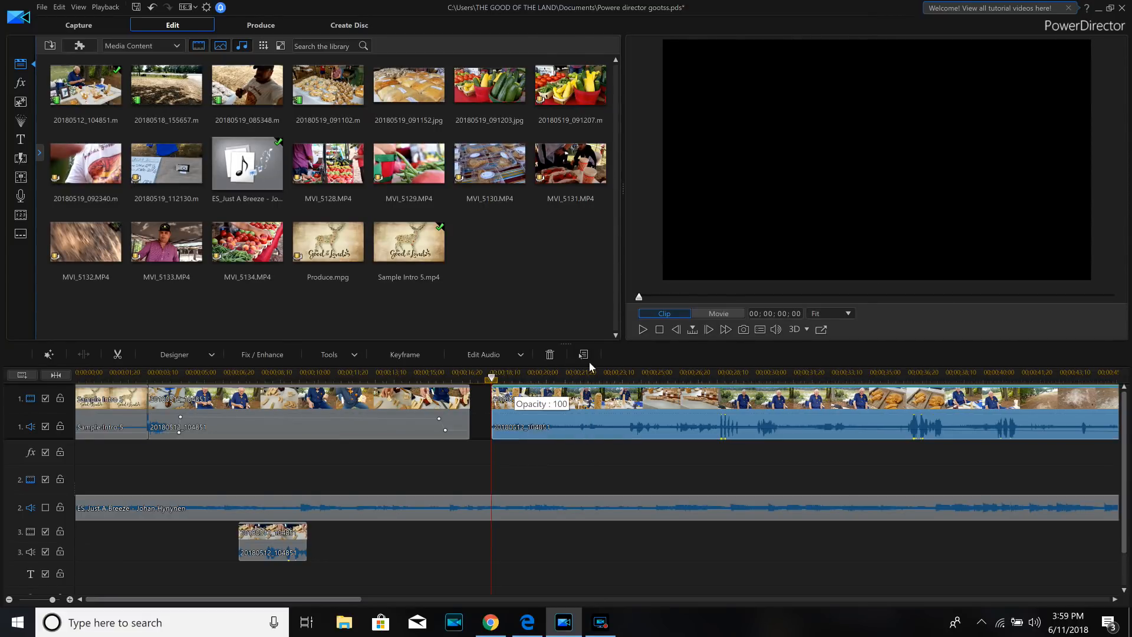
- Play the extended track 1 clip from its beginning and split it at 00;00;31;09
{"action": "left_click", "coordinate": [642, 330]}
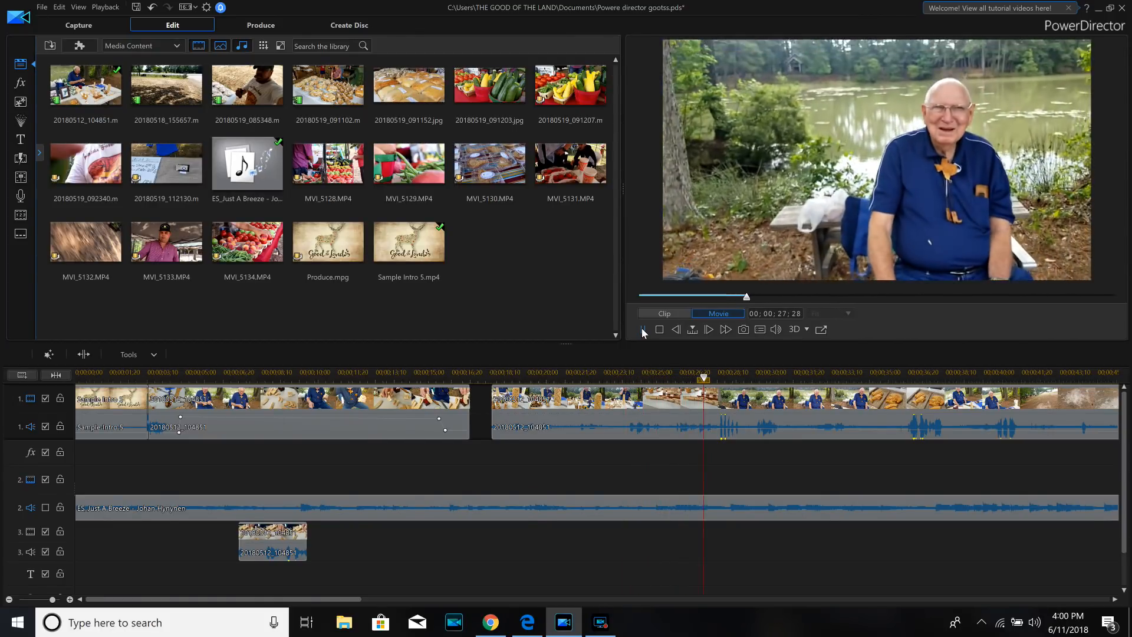
{"action": "left_click", "coordinate": [641, 328]}
{"action": "left_click", "coordinate": [642, 329]}
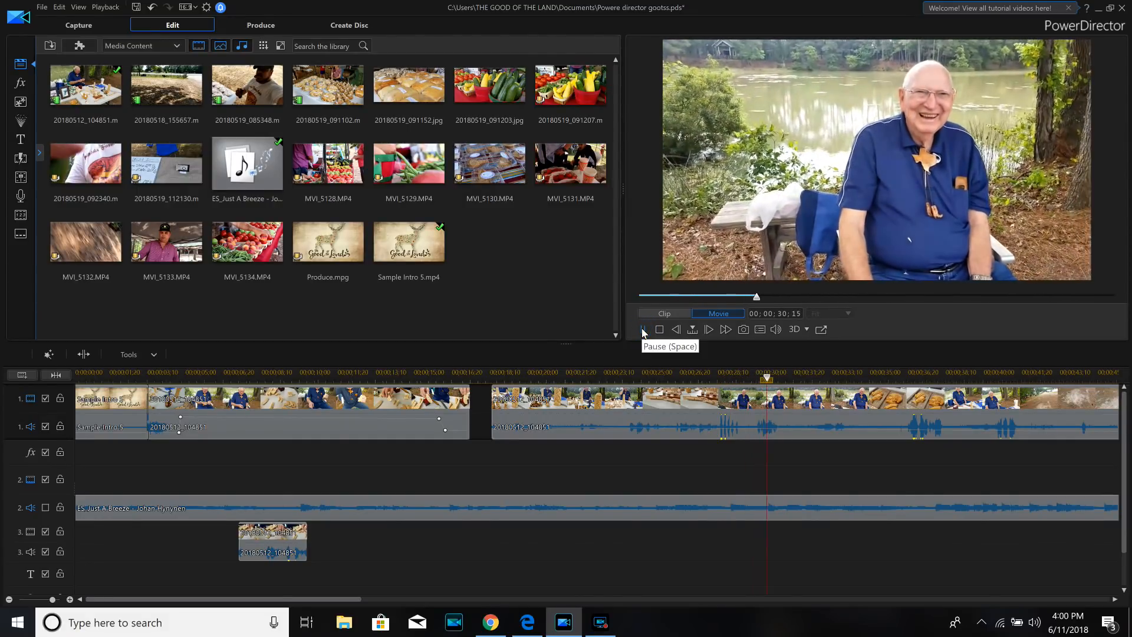
{"action": "left_click", "coordinate": [711, 400]}
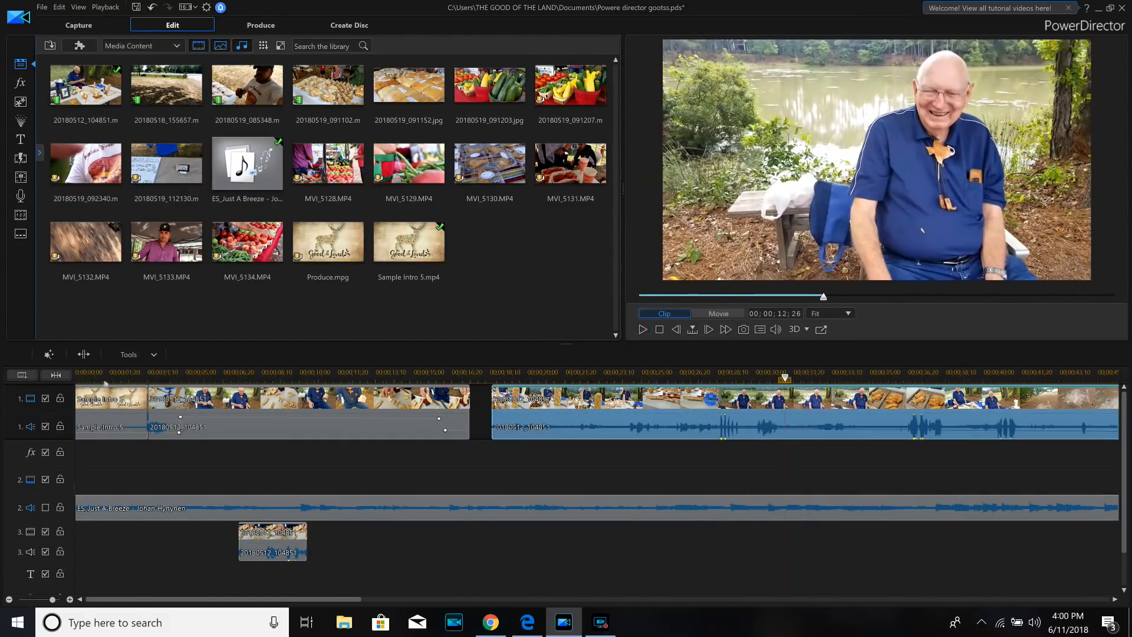
{"action": "left_click", "coordinate": [84, 354]}
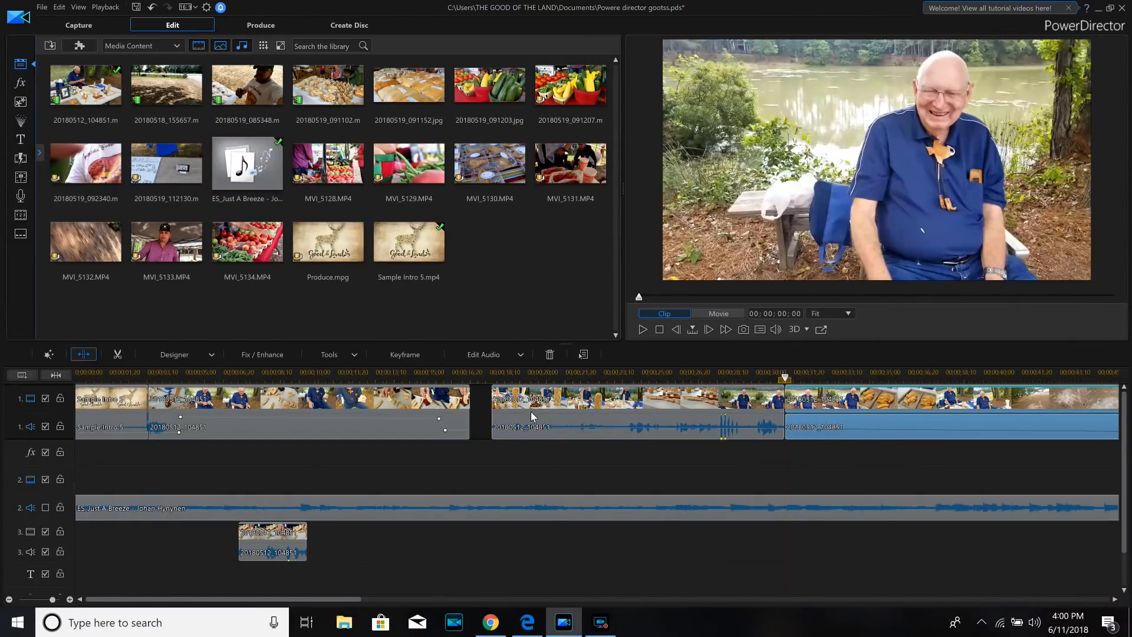
- Raise the quiet speech after 00;00;18;13 to +12.0 with volume keyframes, lower it before the loud peaks near 28 seconds, and play it back
{"action": "left_click", "coordinate": [495, 430]}
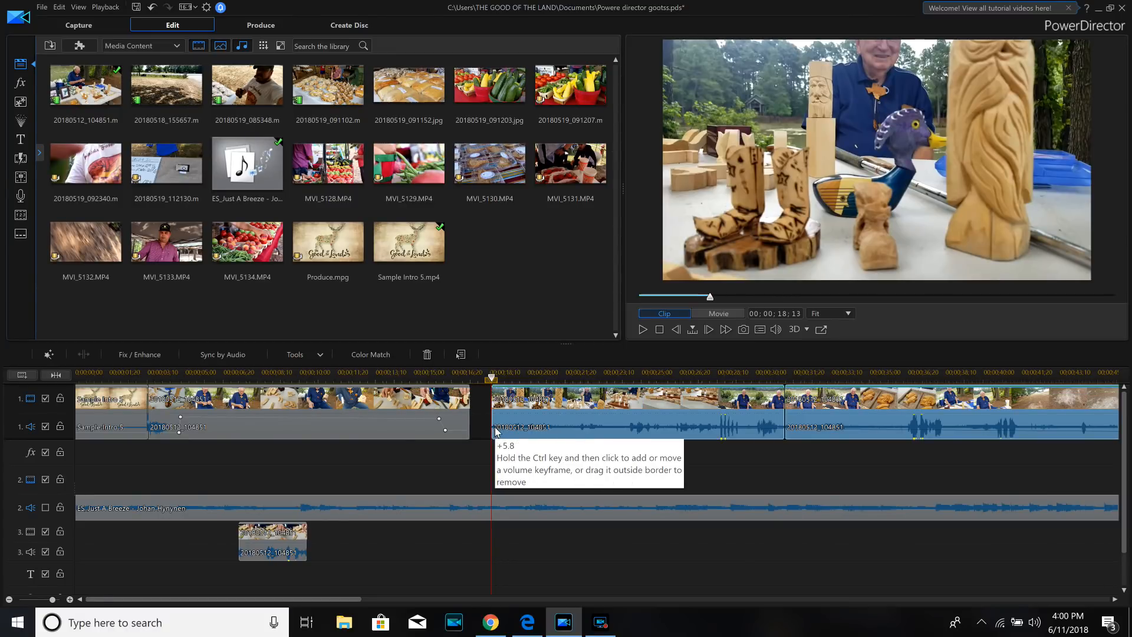
{"action": "left_click_drag", "start_coordinate": [495, 428], "coordinate": [497, 414]}
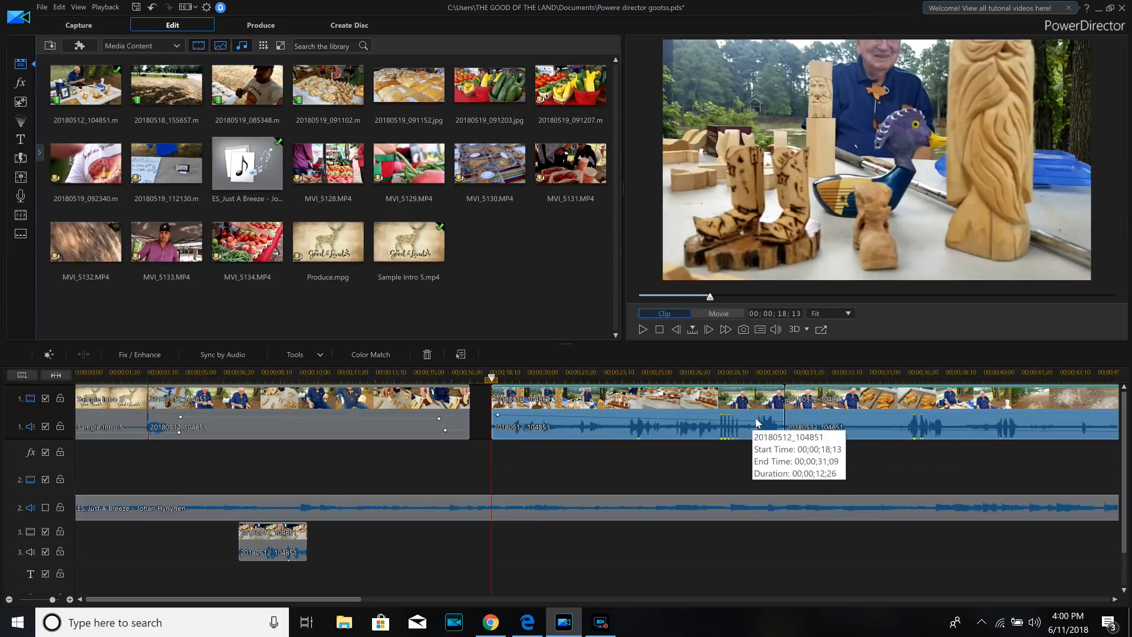
{"action": "left_click", "coordinate": [719, 421], "text": "ctrl"}
{"action": "left_click", "coordinate": [720, 421], "text": "ctrl"}
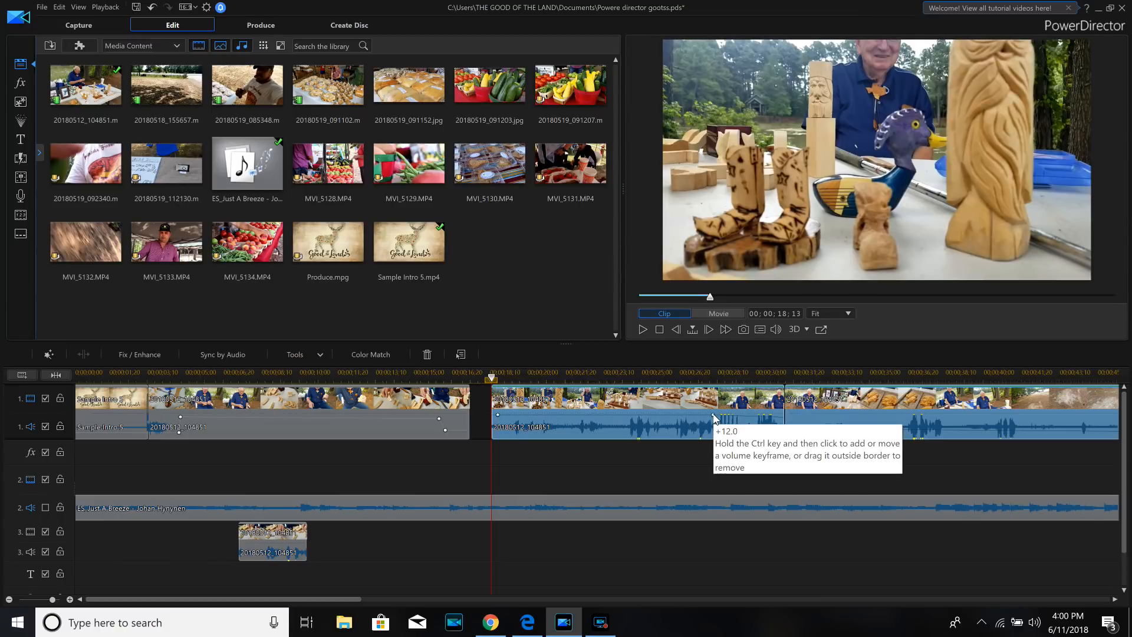
{"action": "left_click", "coordinate": [720, 418], "text": "ctrl"}
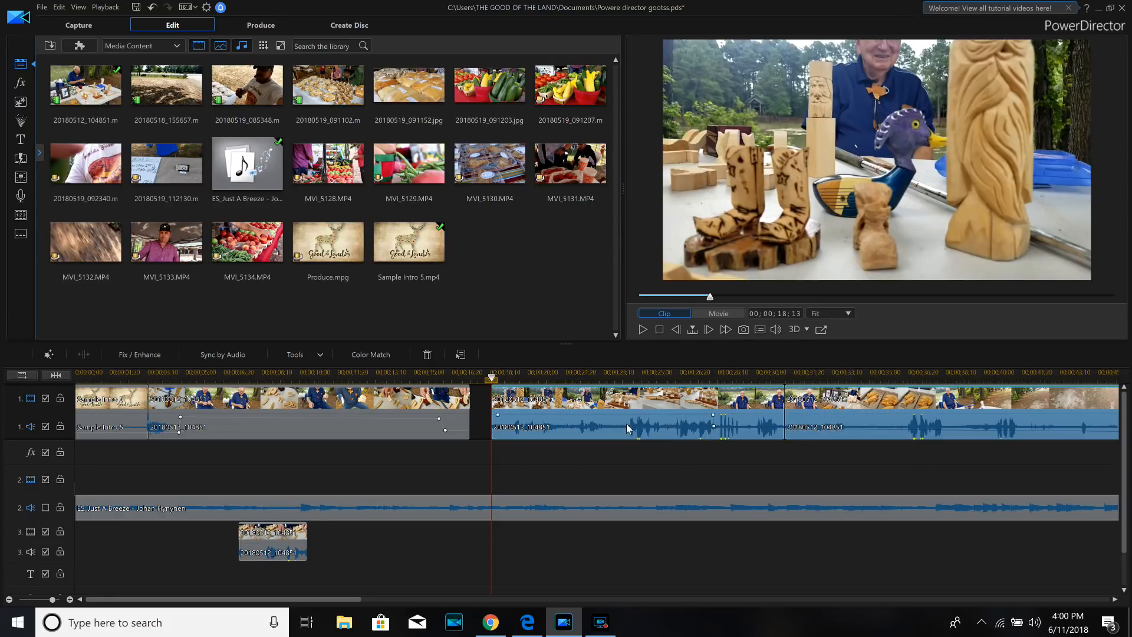
{"action": "left_click", "coordinate": [644, 329]}
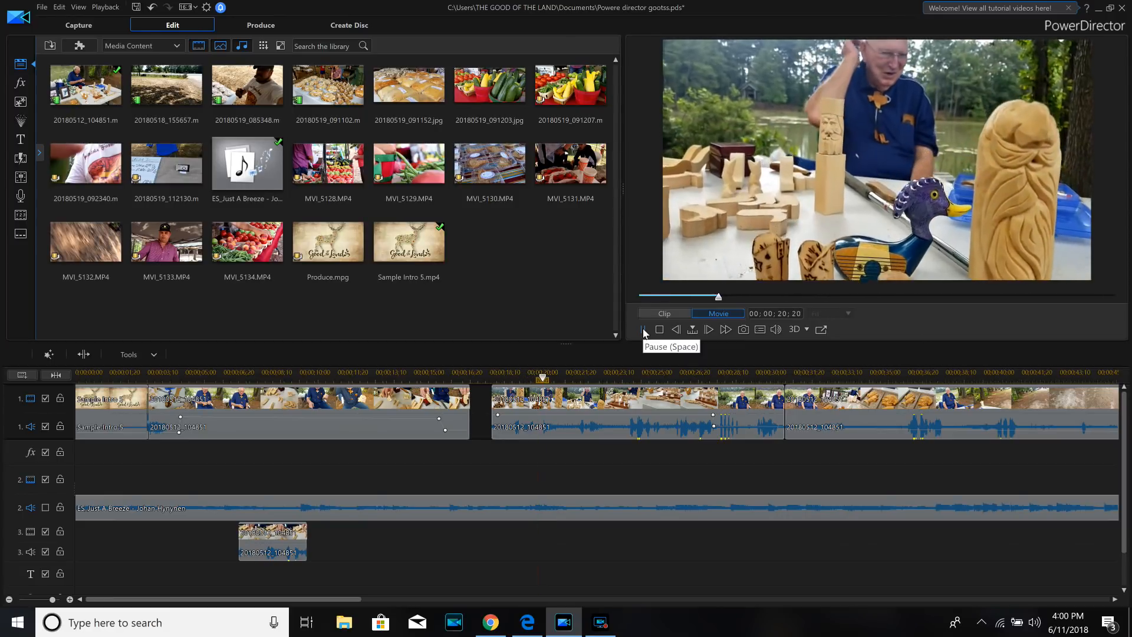
{"action": "left_click", "coordinate": [643, 329]}
- Overlap the second 20180512_104851 clip onto the end of the preceding one with a Crossfade, and remove the leftover clip starting at 00;00;31;09
{"action": "left_click_drag", "start_coordinate": [517, 399], "coordinate": [493, 400]}
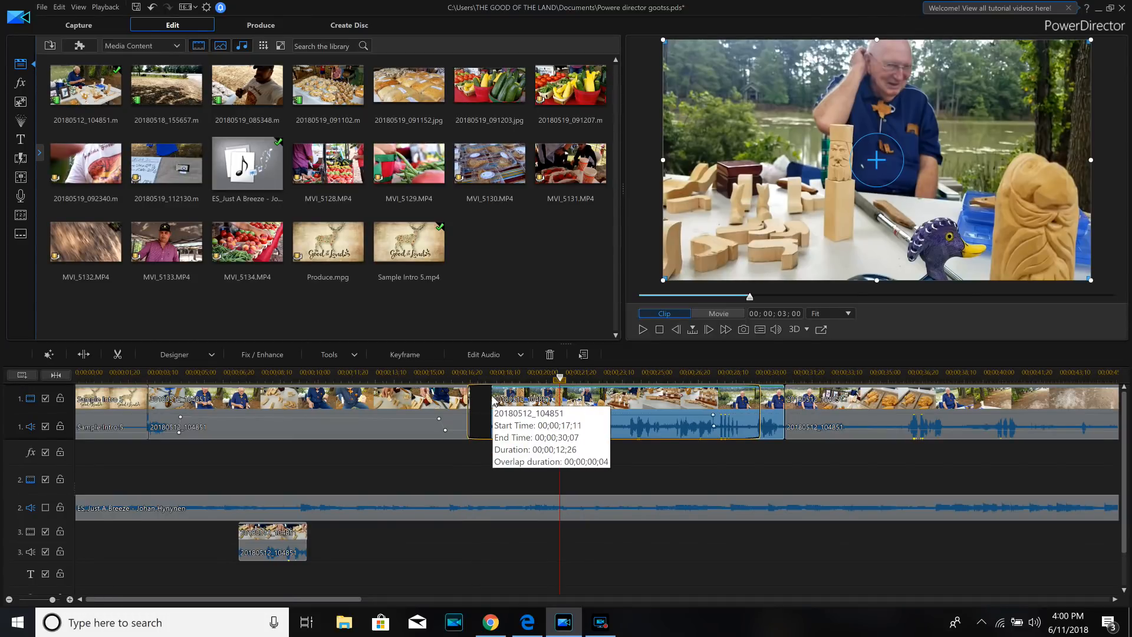
{"action": "left_click_drag", "start_coordinate": [492, 400], "coordinate": [492, 400]}
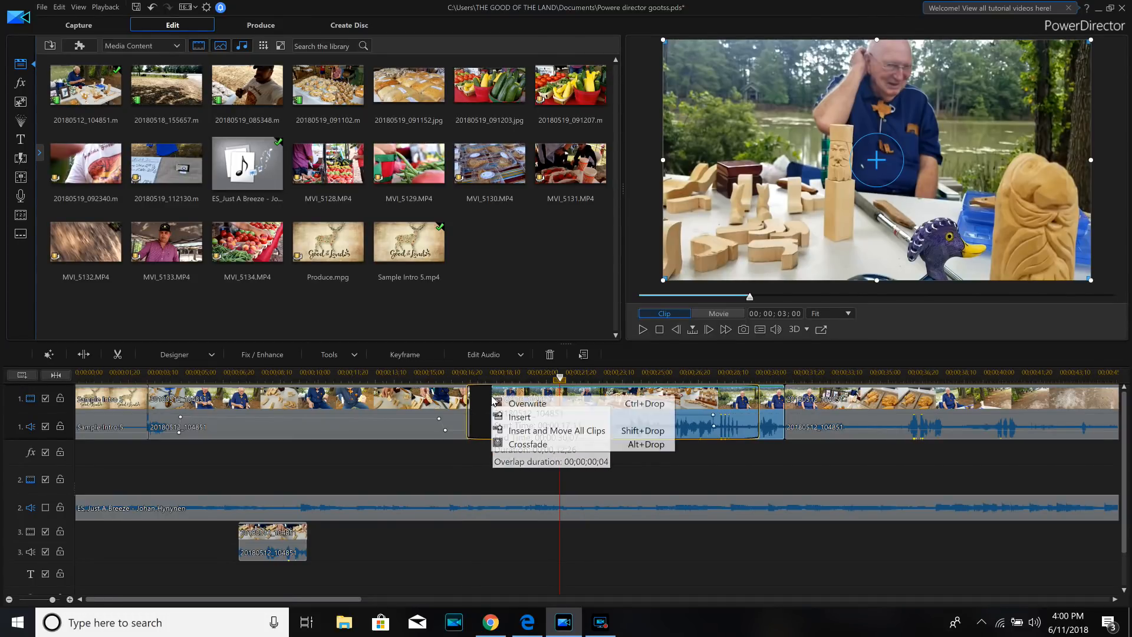
{"action": "left_click", "coordinate": [519, 446]}
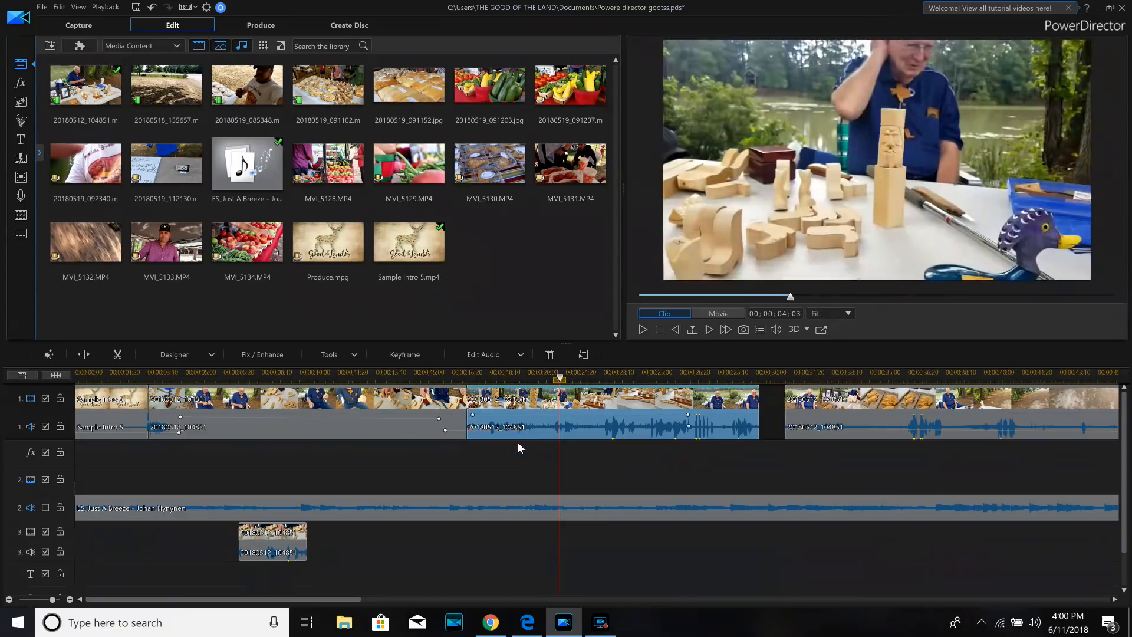
{"action": "right_click", "coordinate": [841, 412]}
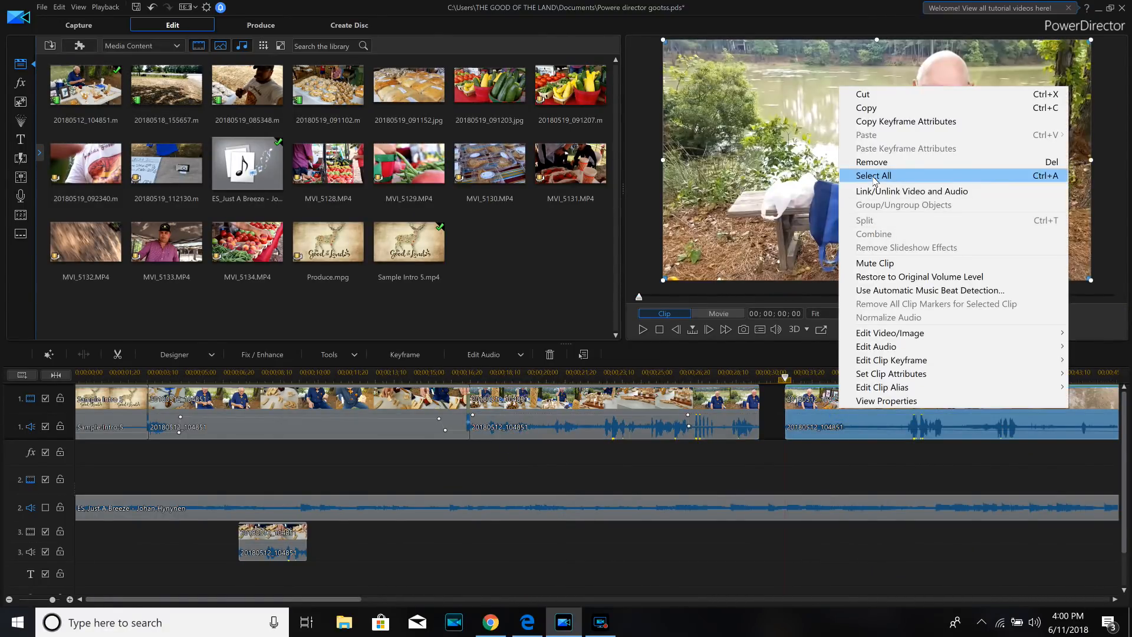
{"action": "left_click", "coordinate": [872, 162]}
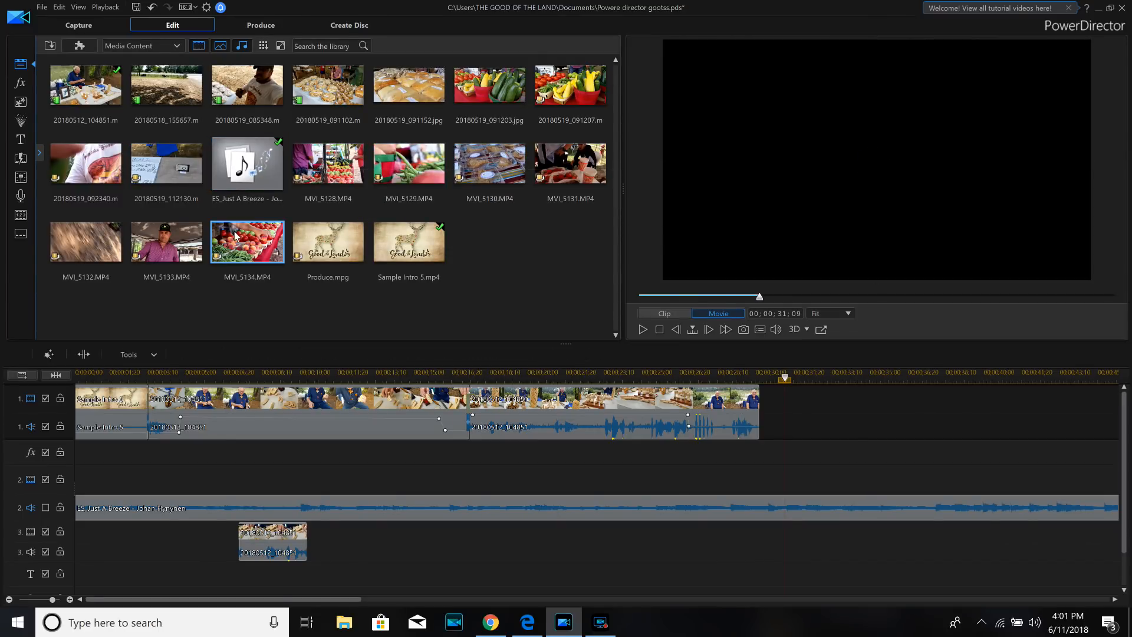
- Add MVI_5134 to track 1 directly after the last clip and play it to find the usable part
{"action": "left_click_drag", "start_coordinate": [235, 235], "coordinate": [759, 402]}
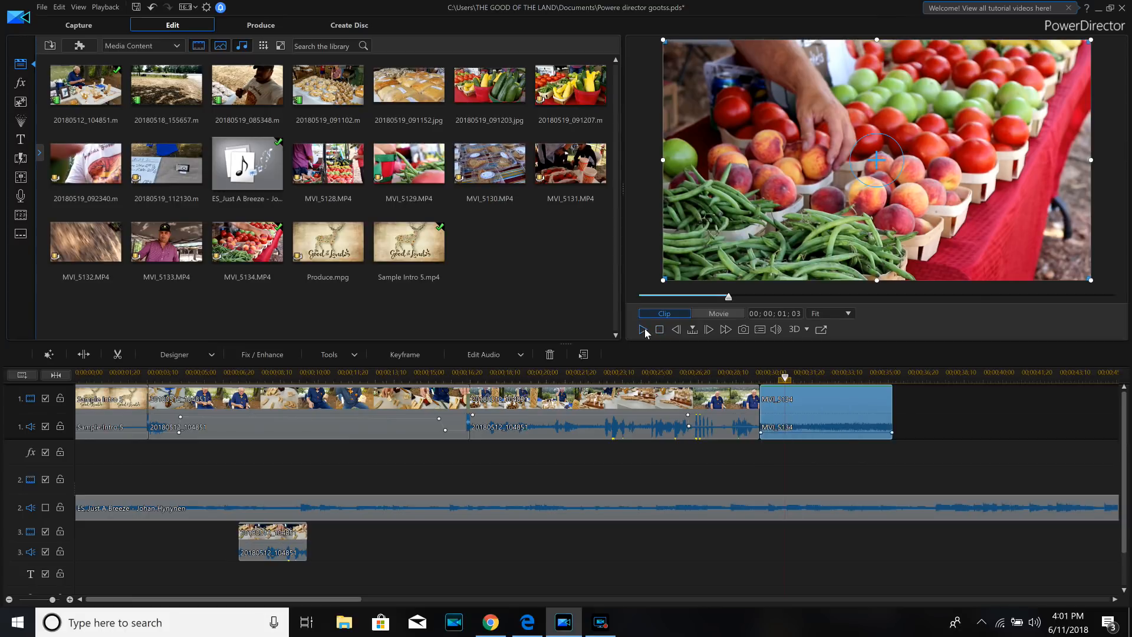
{"action": "left_click", "coordinate": [645, 328]}
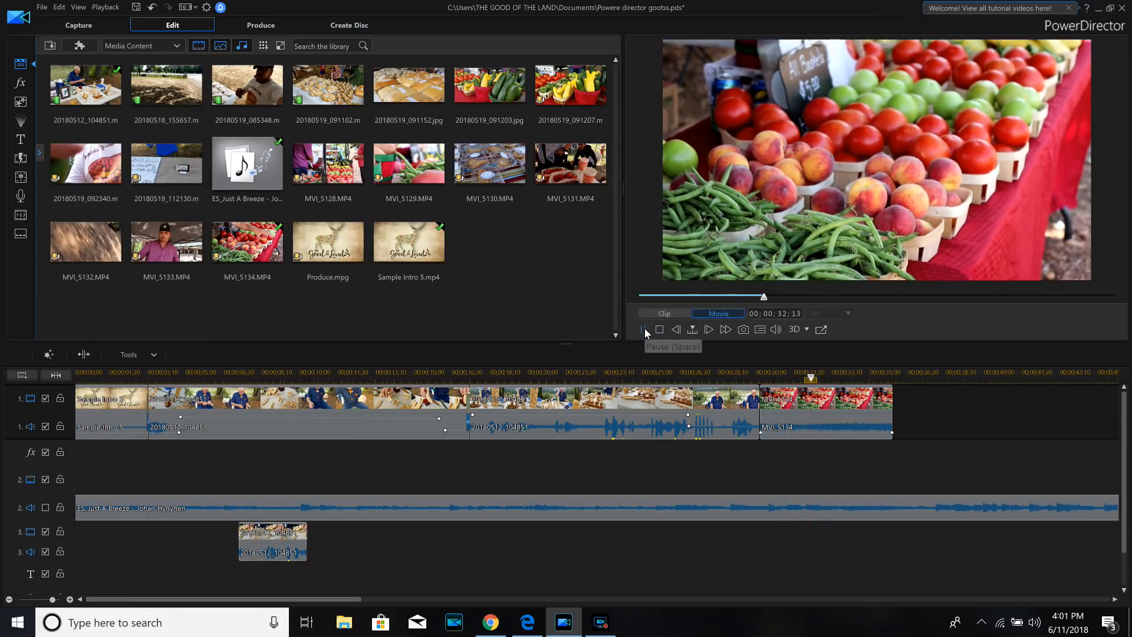
{"action": "left_click", "coordinate": [645, 328]}
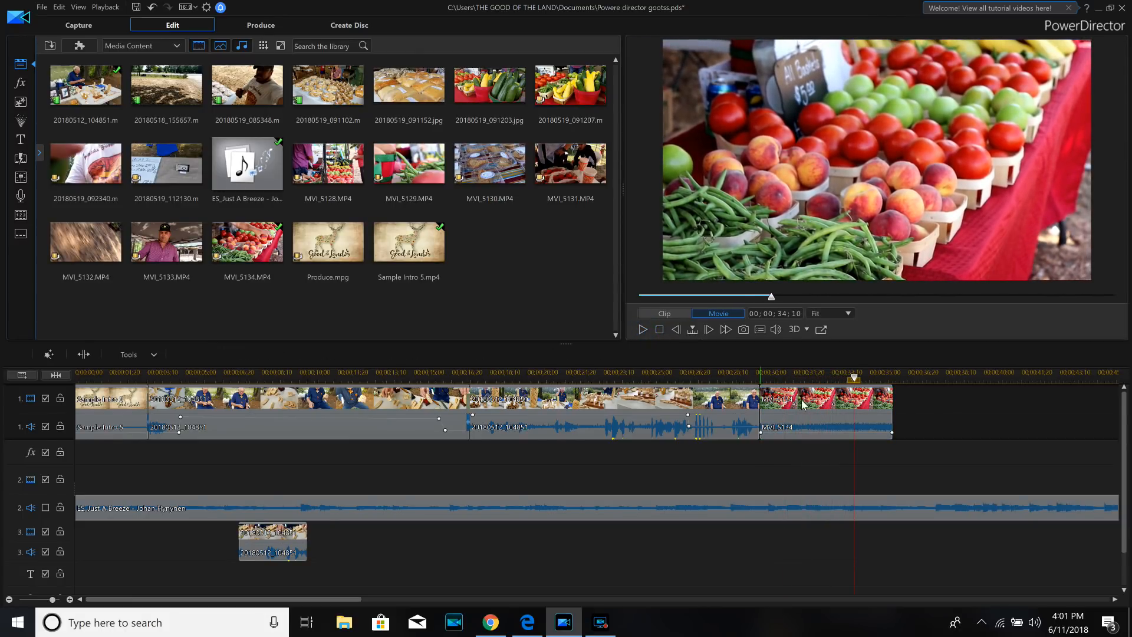
{"action": "left_click", "coordinate": [642, 328]}
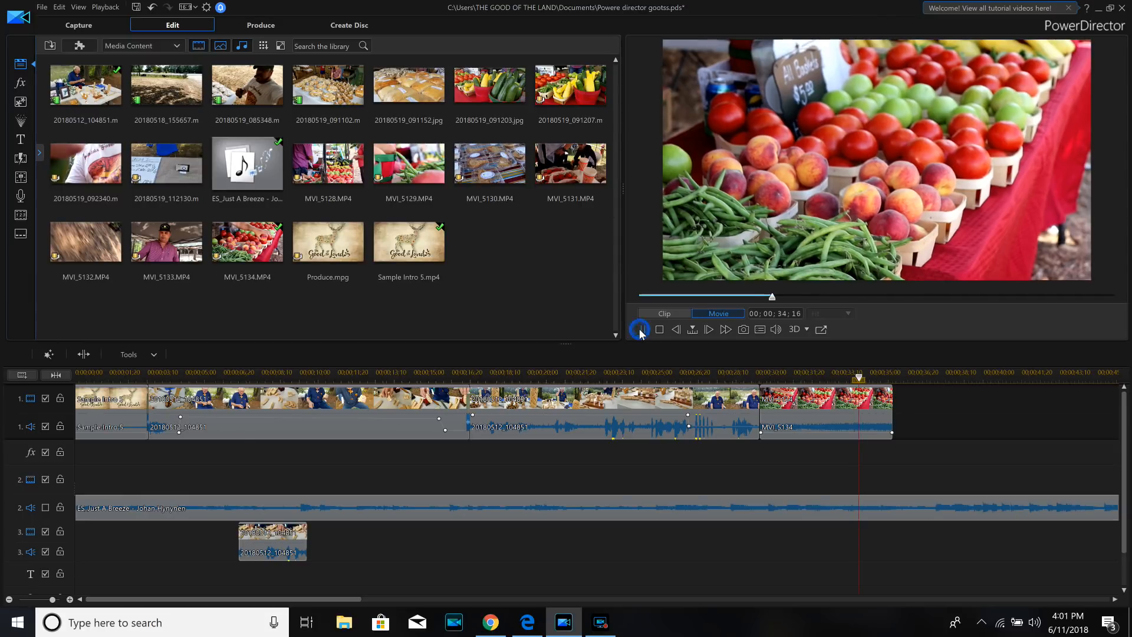
- Split MVI_5134 at 00;00;03;11 into the clip and remove its first part, filling the gap
{"action": "left_click_drag", "start_coordinate": [872, 381], "coordinate": [838, 374]}
{"action": "left_click", "coordinate": [847, 436]}
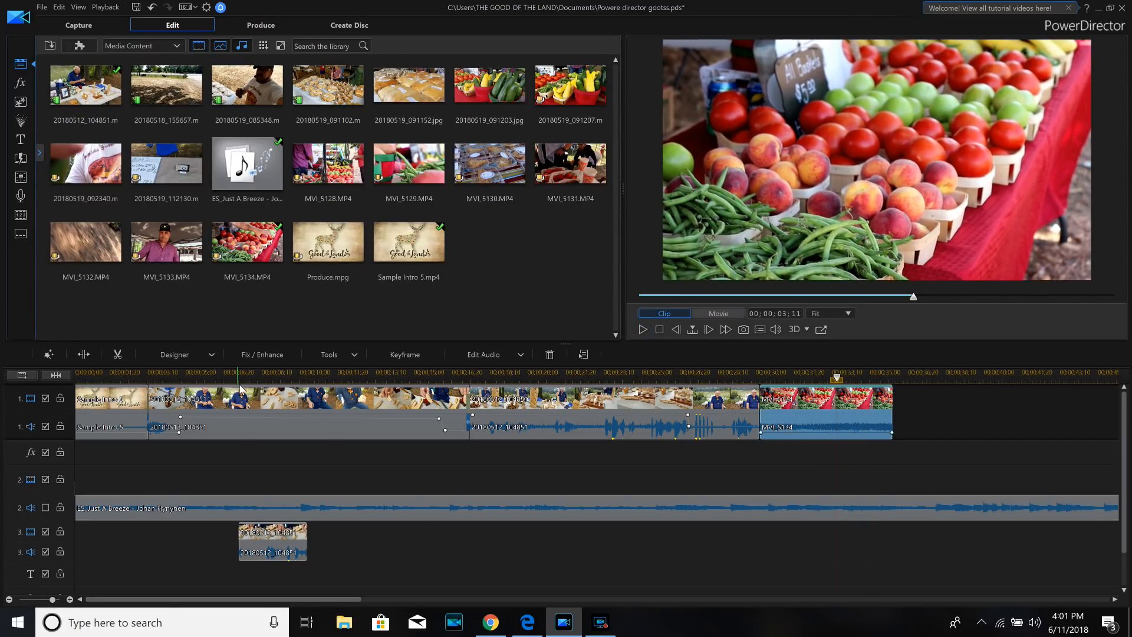
{"action": "left_click", "coordinate": [83, 354]}
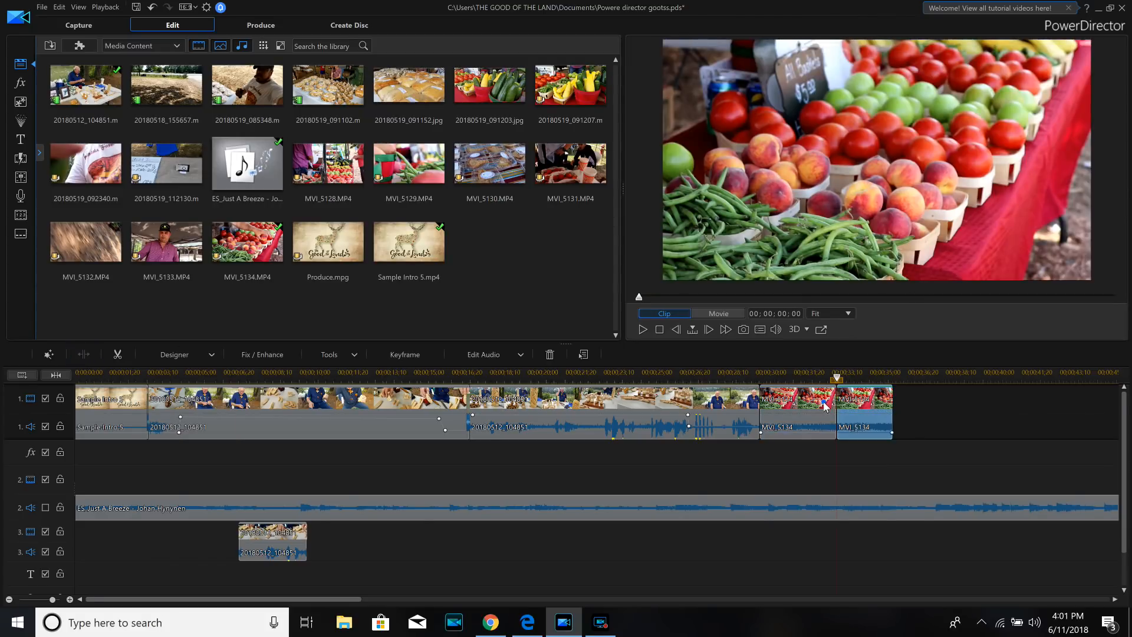
{"action": "right_click", "coordinate": [822, 401]}
{"action": "mouse_move", "coordinate": [860, 158]}
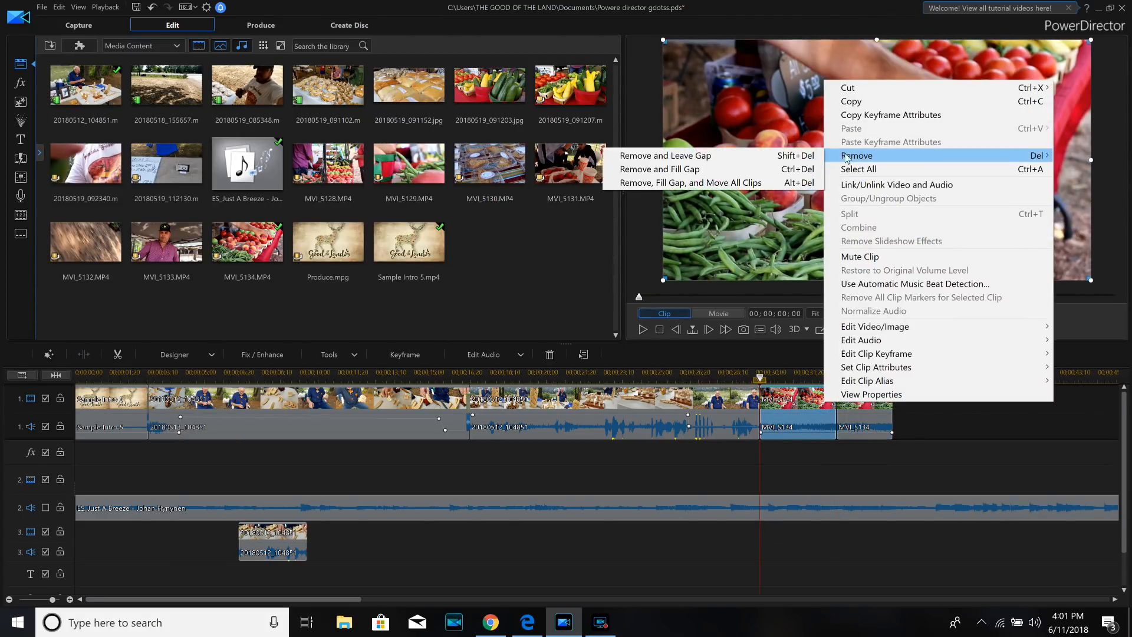
{"action": "left_click", "coordinate": [765, 168]}
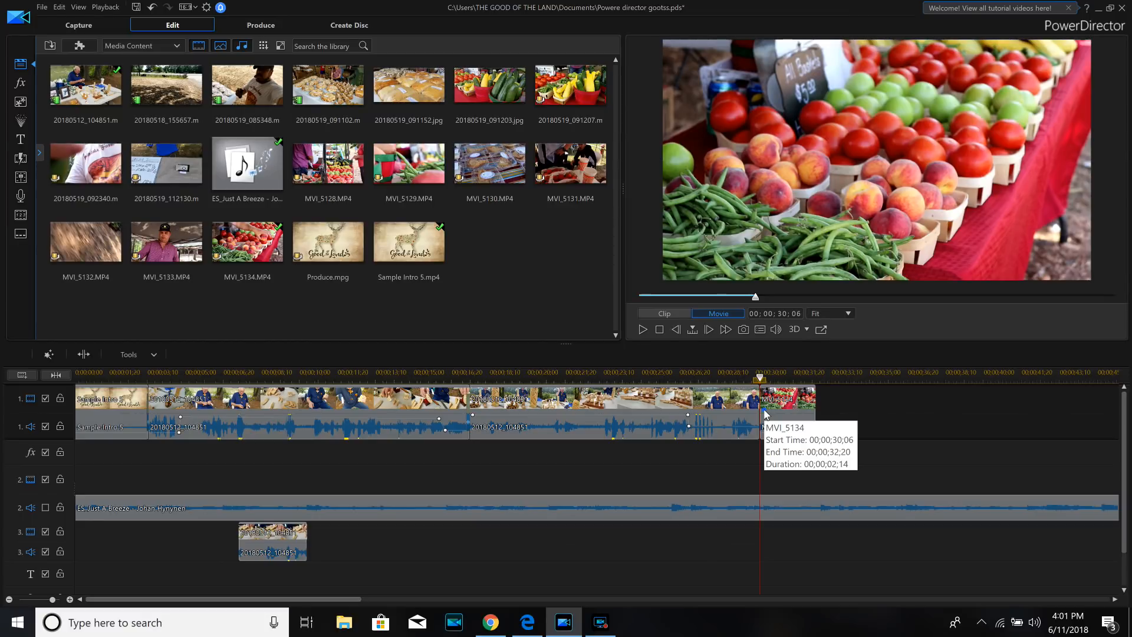
- Enable fade-in and fade-out on the shortened MVI_5134 clip and play across its start to check the fade
{"action": "right_click", "coordinate": [765, 412]}
{"action": "mouse_move", "coordinate": [801, 334]}
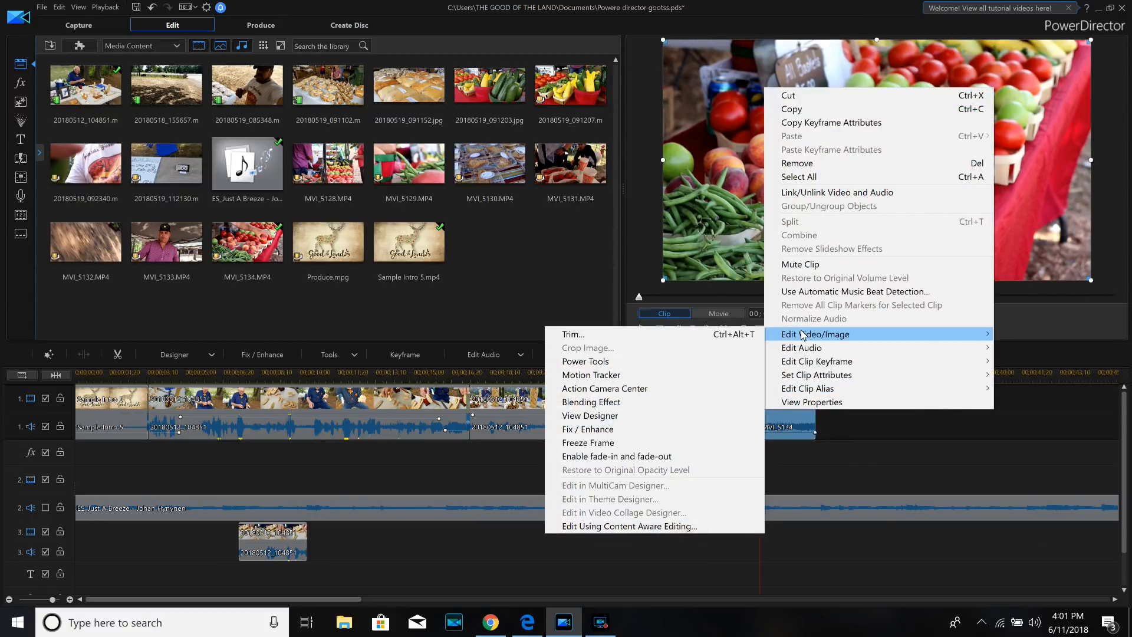
{"action": "left_click", "coordinate": [641, 455]}
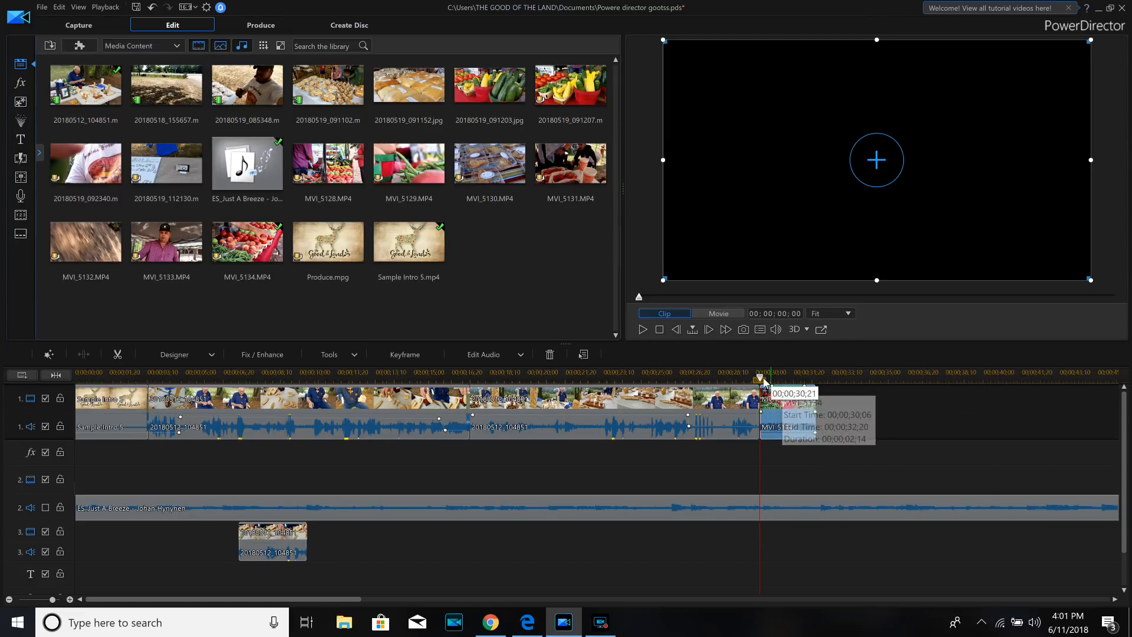
{"action": "left_click_drag", "start_coordinate": [759, 379], "coordinate": [745, 379]}
{"action": "left_click", "coordinate": [655, 316]}
{"action": "left_click", "coordinate": [644, 329]}
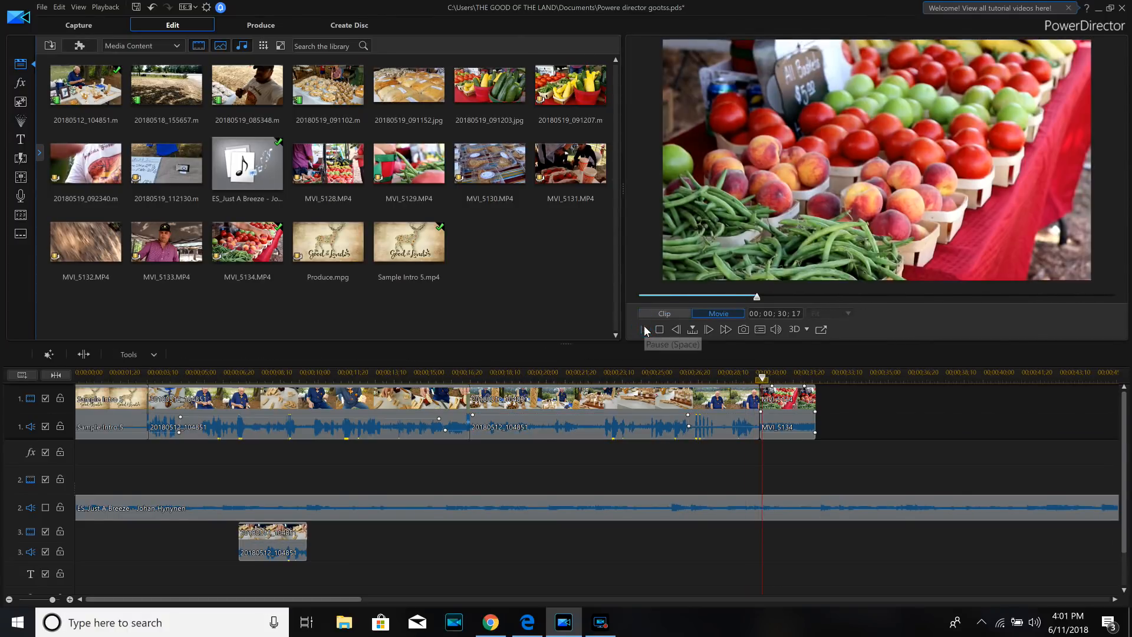
{"action": "left_click", "coordinate": [644, 330]}
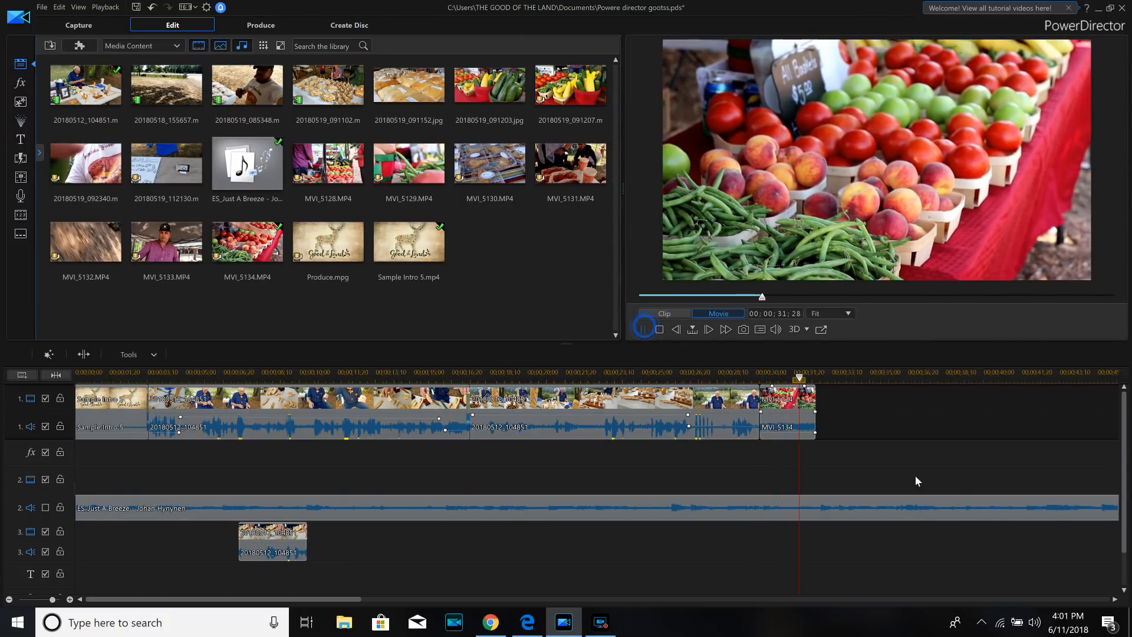
- Check the fade opacity points on MVI_5134 and lower the clip's audio to the minimum volume
{"action": "left_click", "coordinate": [773, 389]}
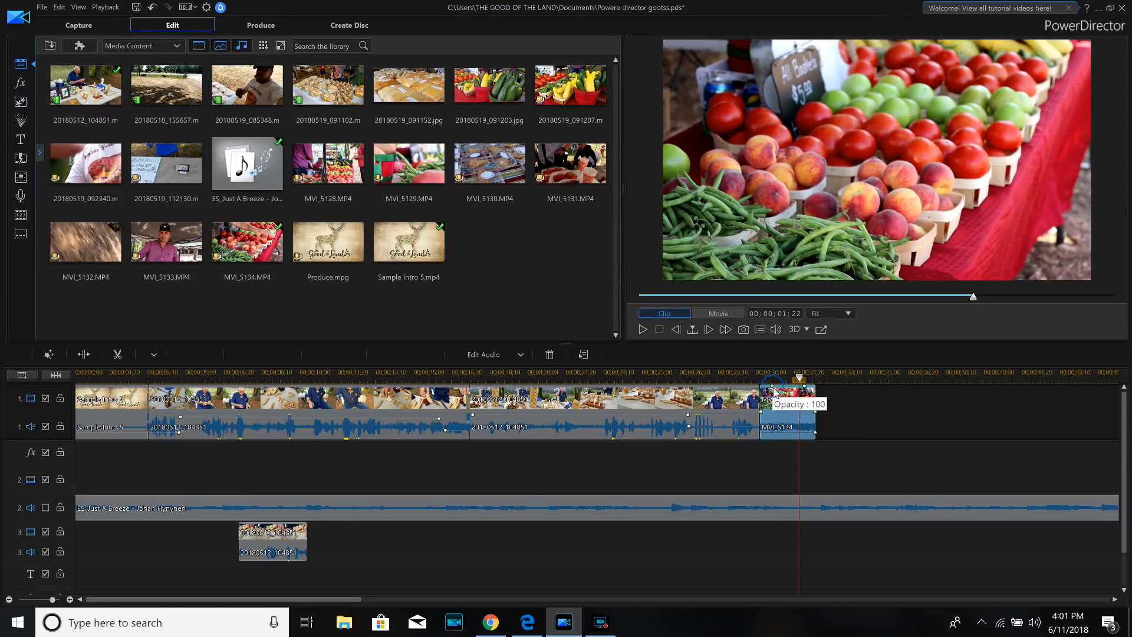
{"action": "left_click", "coordinate": [771, 390]}
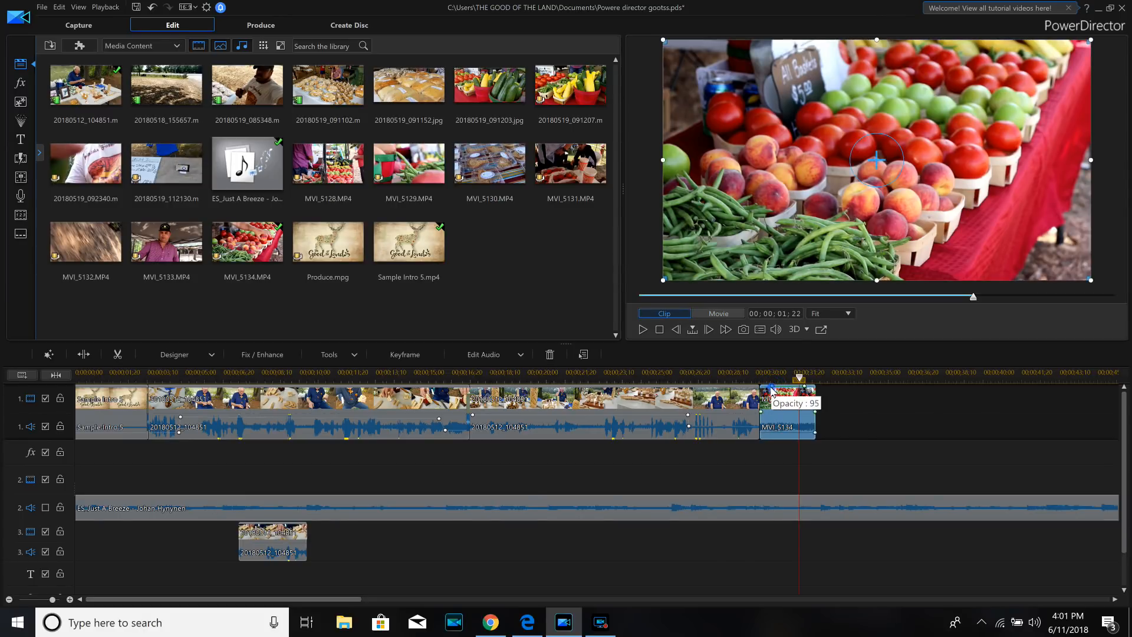
{"action": "left_click", "coordinate": [805, 387]}
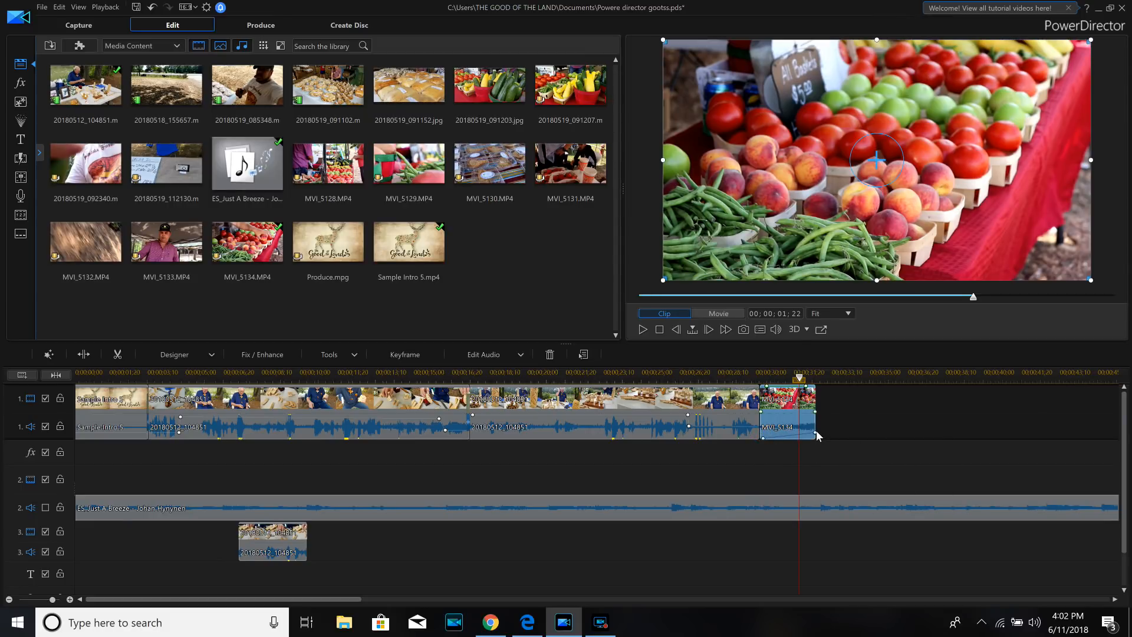
{"action": "left_click_drag", "start_coordinate": [815, 434], "coordinate": [816, 440]}
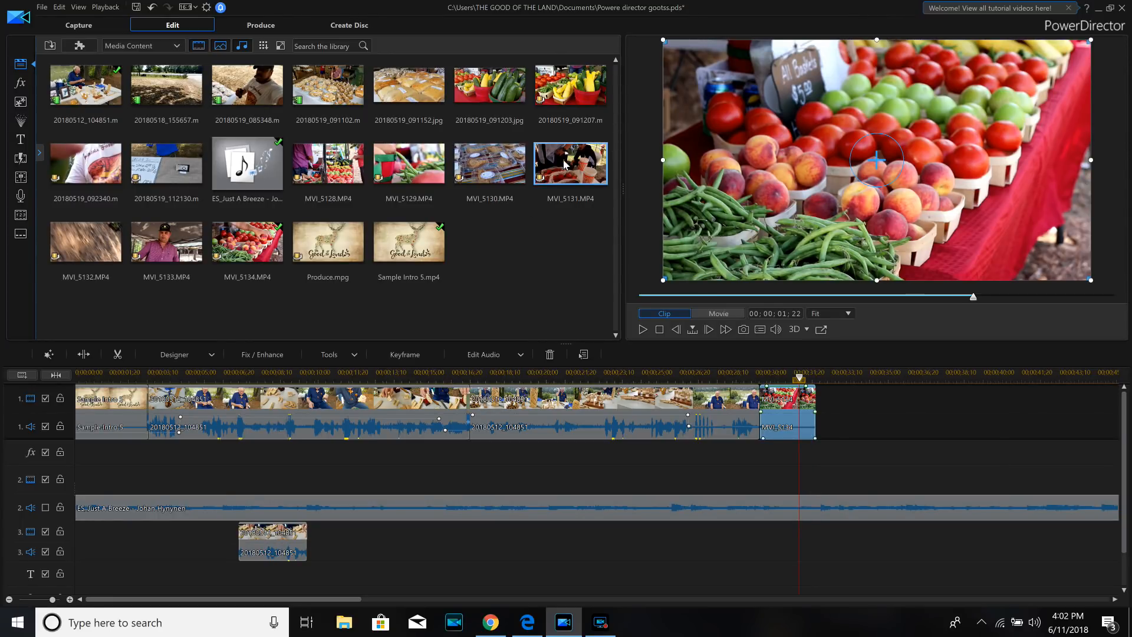
- Add MVI_5133 to track 1 after MVI_5134 and play it up to 00;00;43;24
{"action": "left_click_drag", "start_coordinate": [170, 251], "coordinate": [831, 422]}
{"action": "left_click_drag", "start_coordinate": [324, 597], "coordinate": [396, 599]}
{"action": "left_click", "coordinate": [643, 330]}
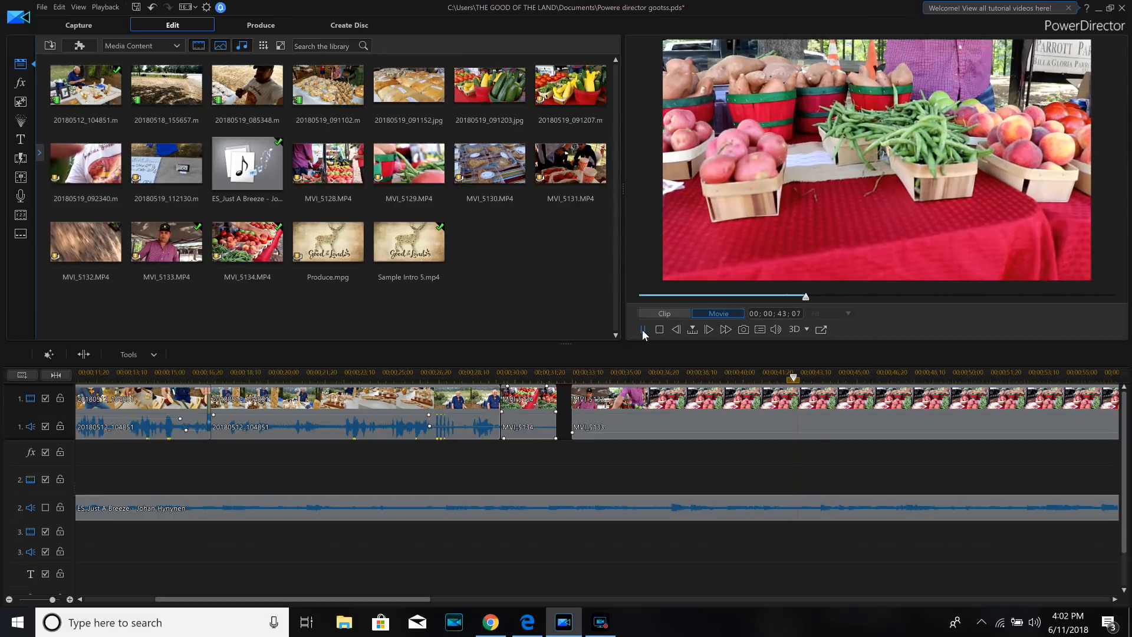
{"action": "left_click", "coordinate": [642, 330]}
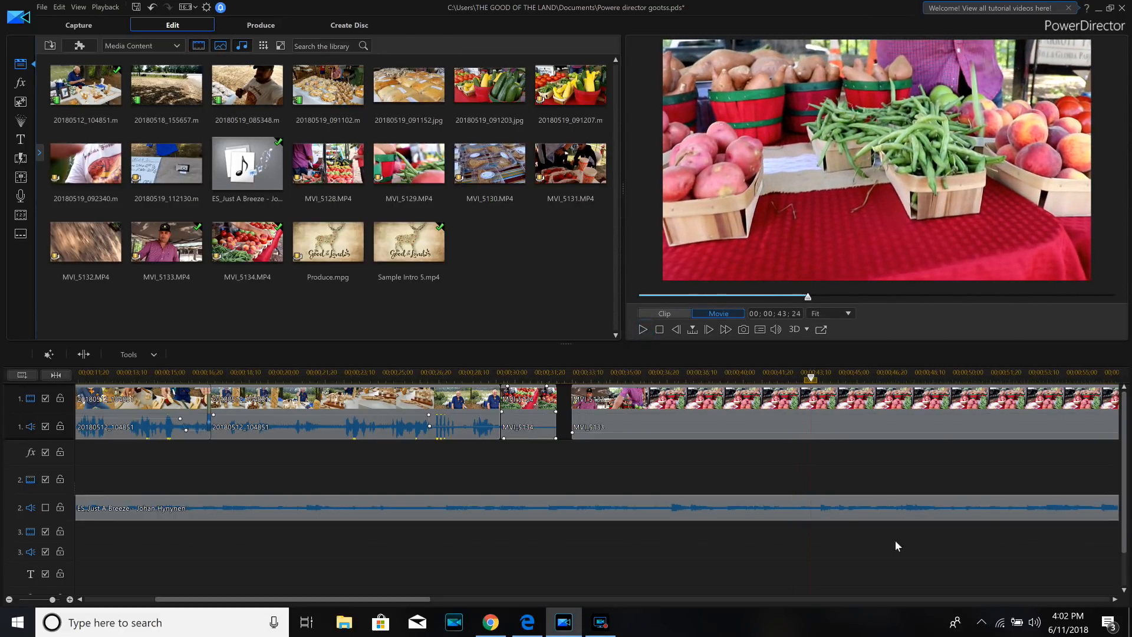
- Split MVI_5133 at 00;00;43;24 and remove the part before the cut, filling the gap
{"action": "left_click", "coordinate": [824, 416]}
{"action": "left_click", "coordinate": [93, 352]}
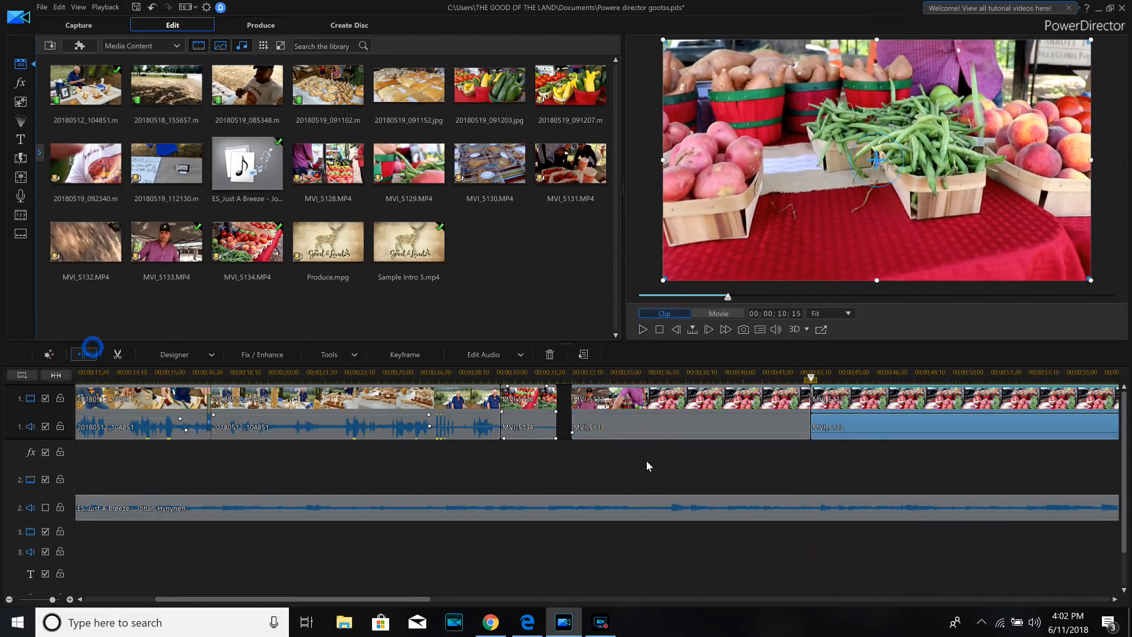
{"action": "right_click", "coordinate": [669, 420]}
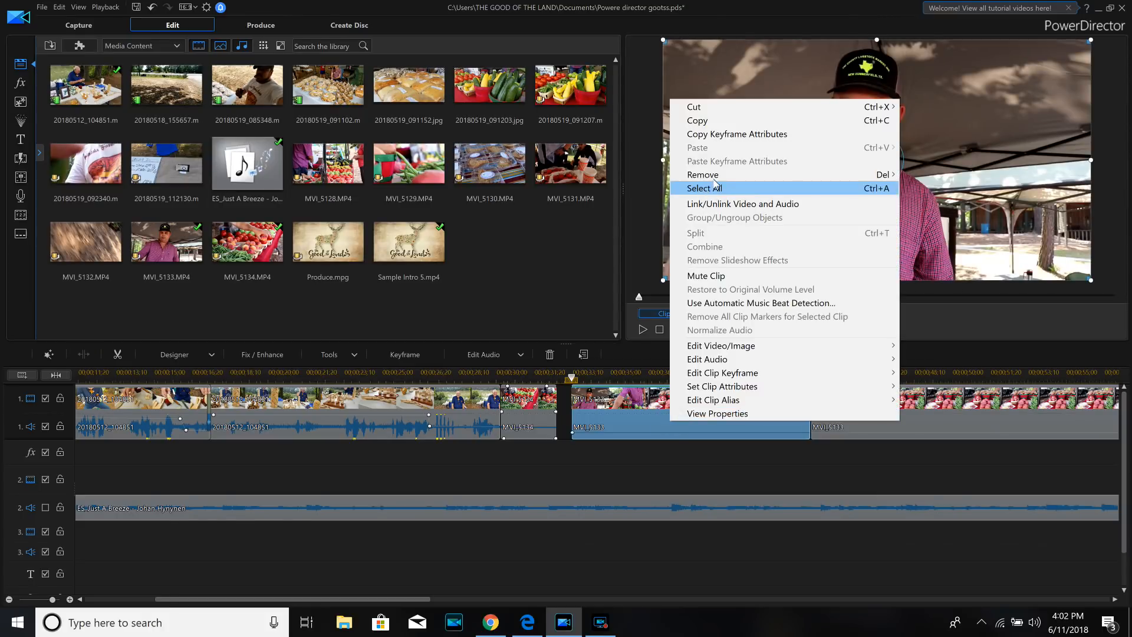
{"action": "left_click", "coordinate": [714, 176]}
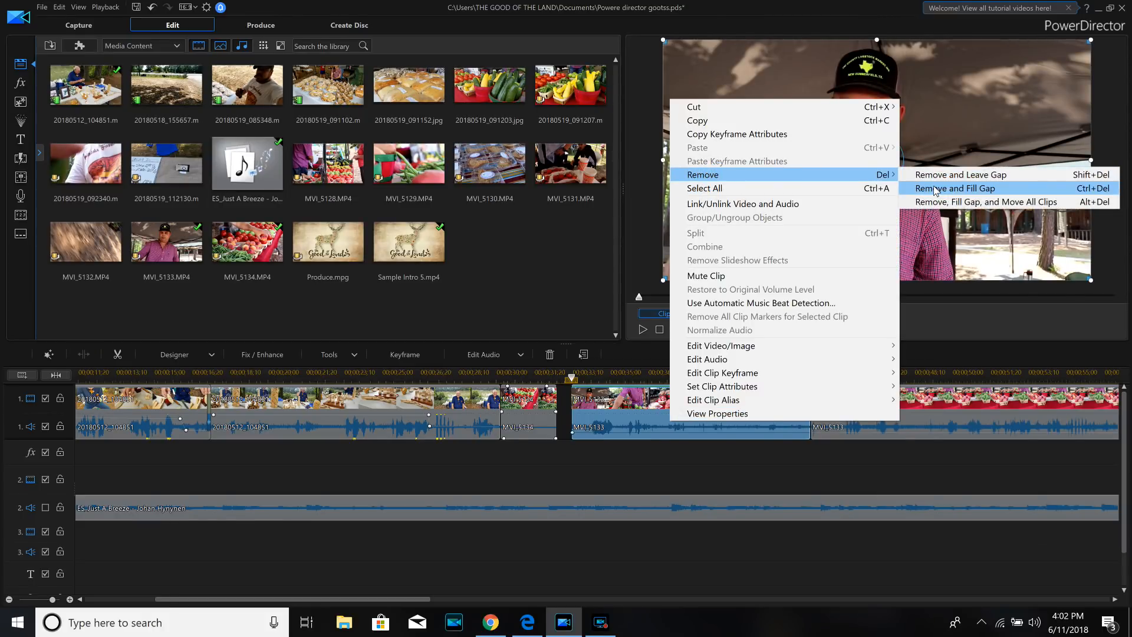
{"action": "left_click", "coordinate": [943, 188]}
- Move the remaining MVI_5133 clip against the end of MVI_5134 and play across the join
{"action": "left_click", "coordinate": [613, 401]}
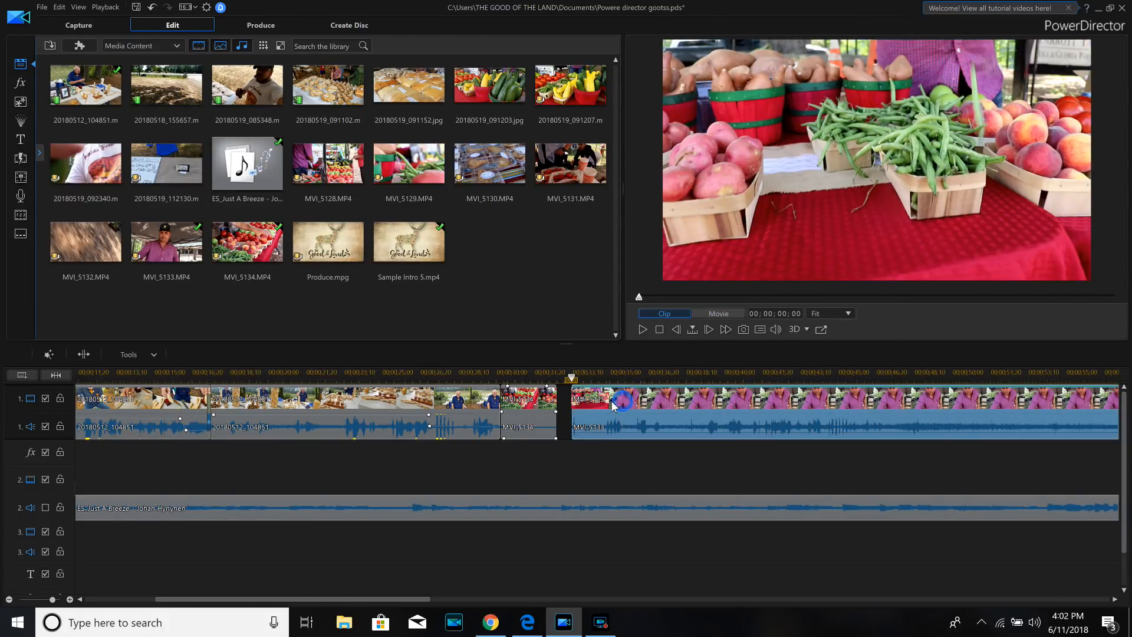
{"action": "left_click_drag", "start_coordinate": [613, 402], "coordinate": [608, 402]}
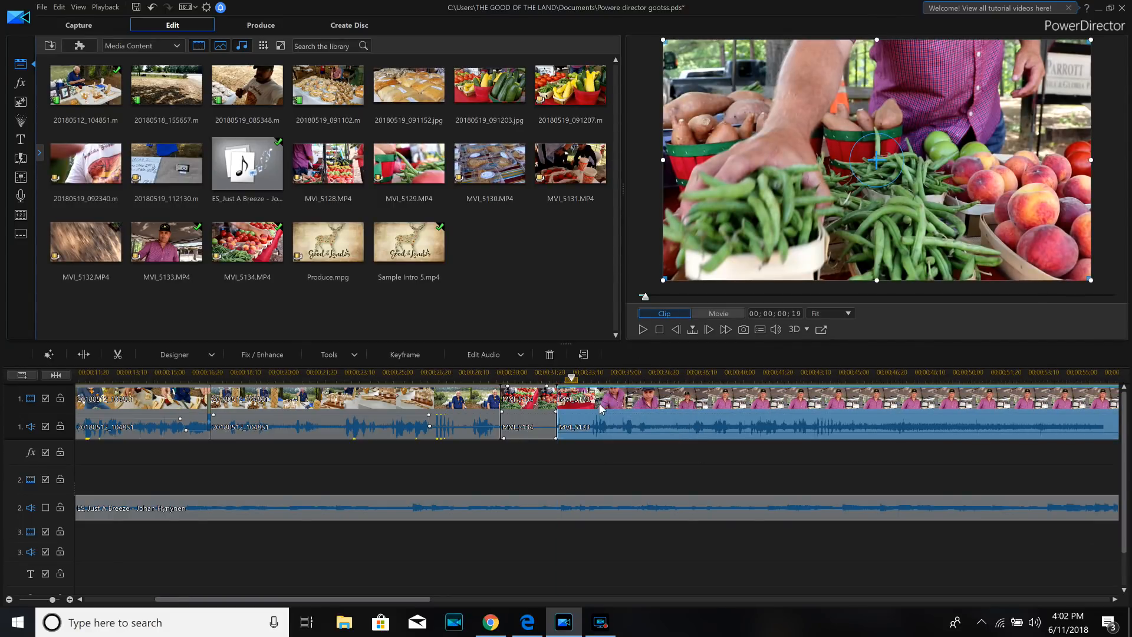
{"action": "left_click", "coordinate": [569, 376]}
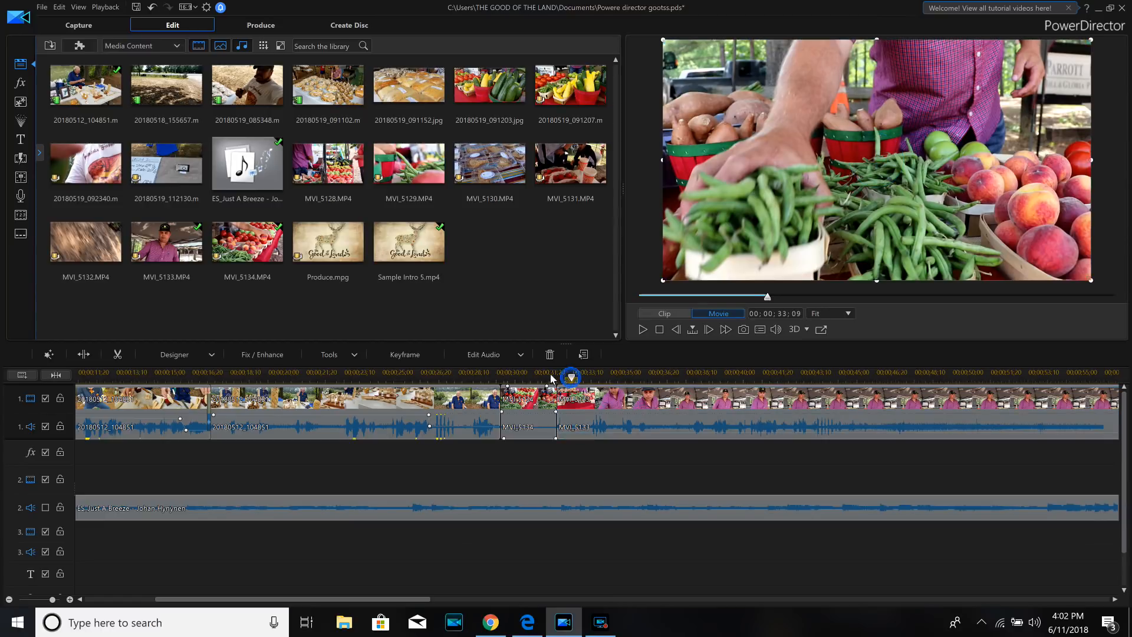
{"action": "left_click", "coordinate": [543, 376]}
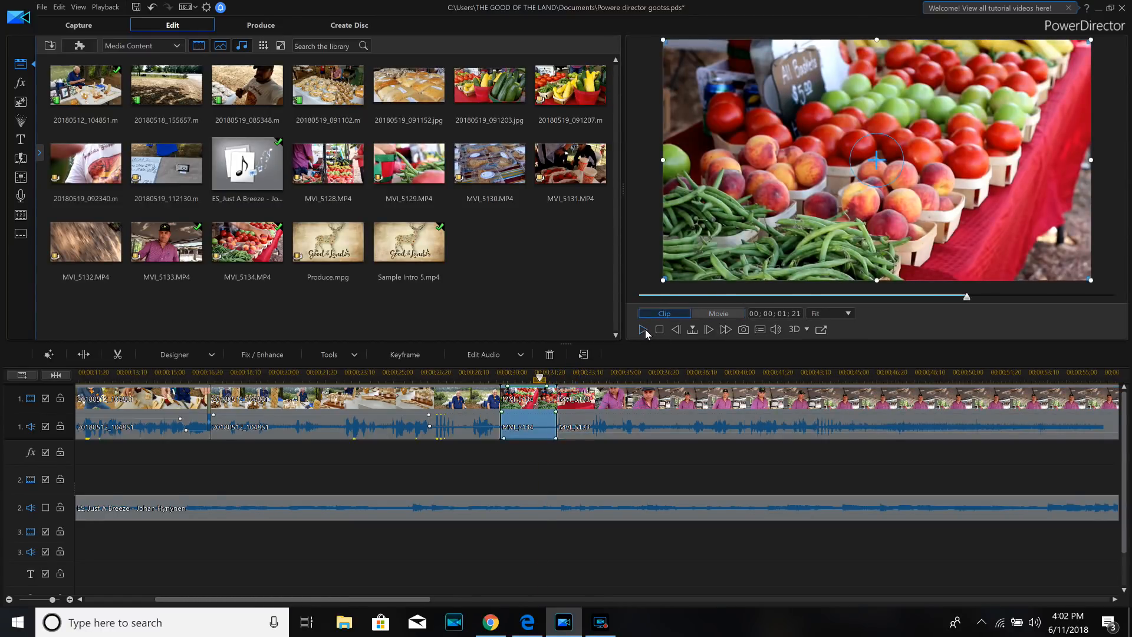
{"action": "left_click", "coordinate": [643, 330]}
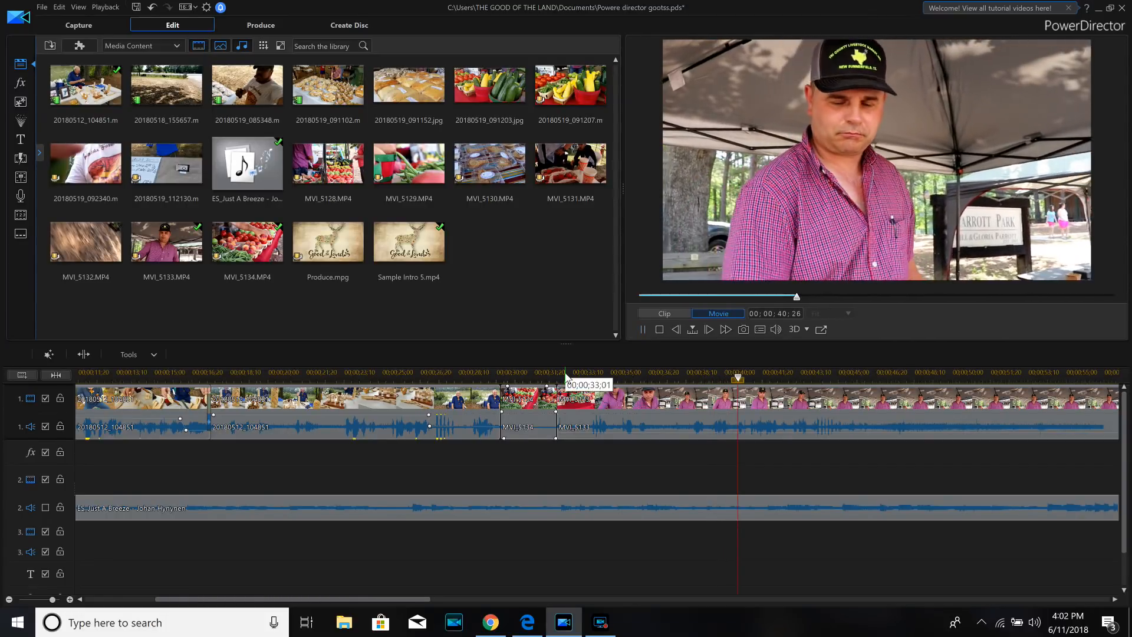
- Replay MVI_5133 from near its beginning and split it at 00;00;37;07
{"action": "left_click", "coordinate": [560, 373]}
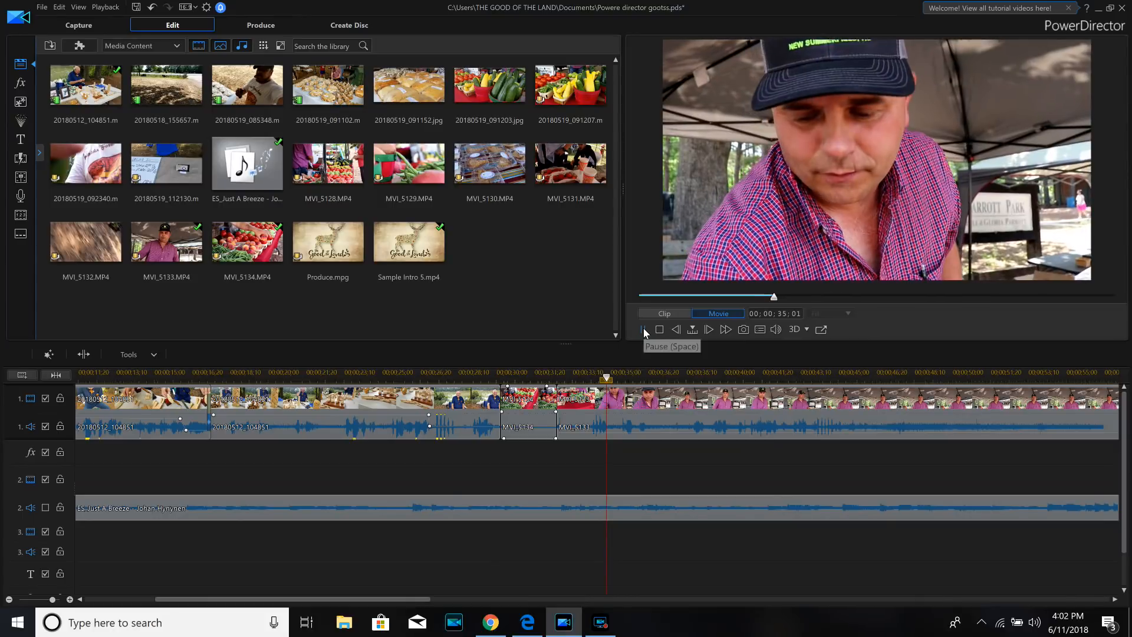
{"action": "left_click", "coordinate": [644, 330]}
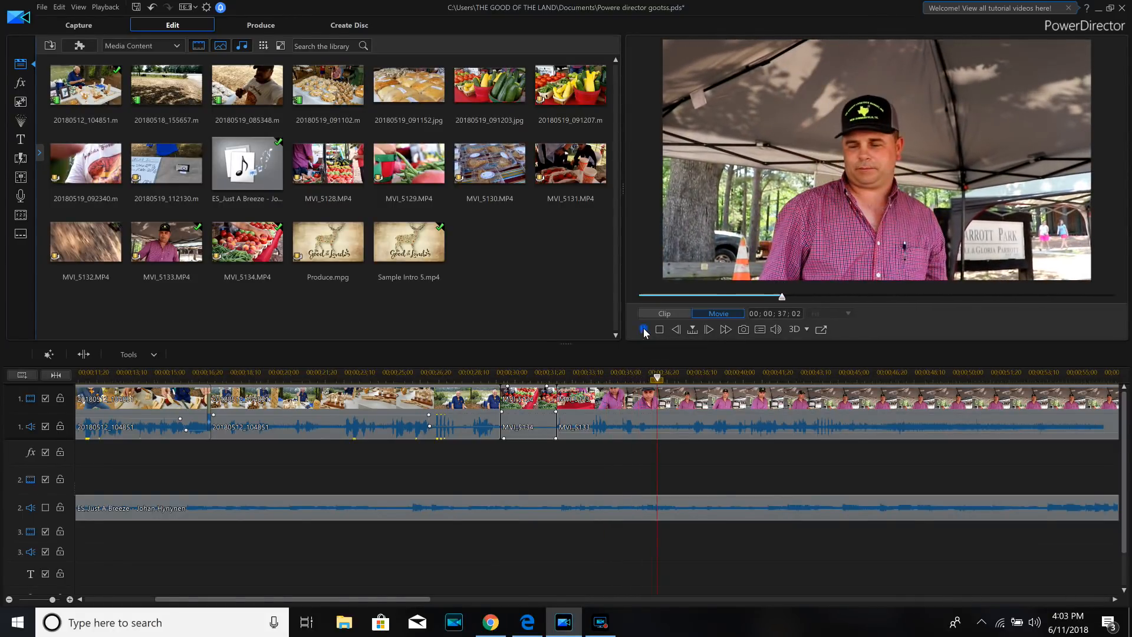
{"action": "left_click", "coordinate": [666, 405]}
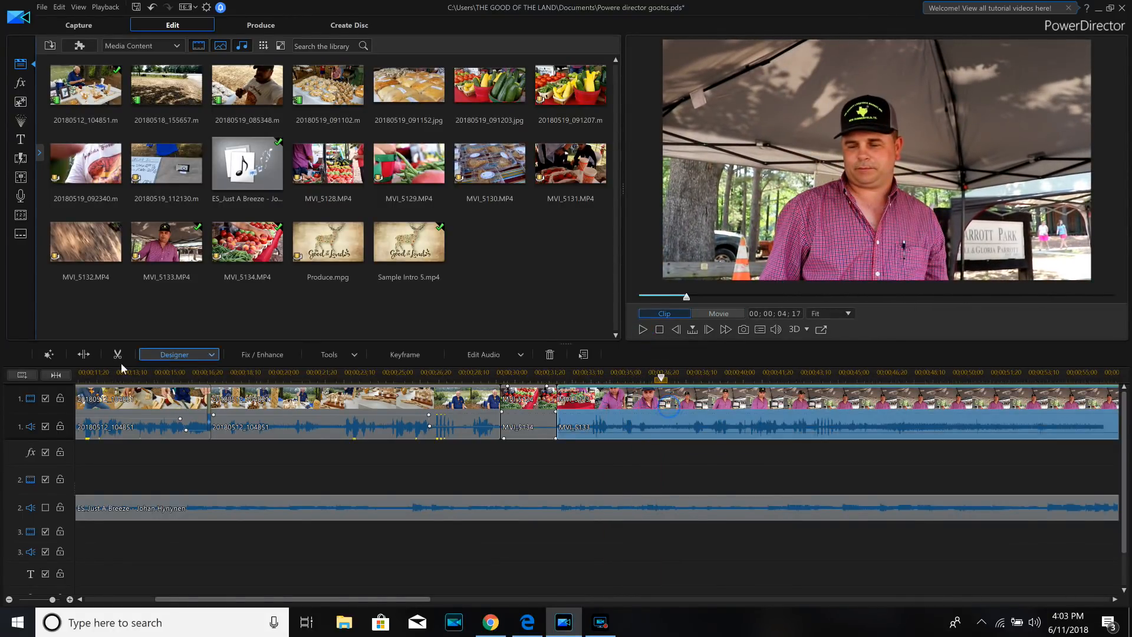
{"action": "left_click", "coordinate": [88, 354]}
- Enable fade-in and fade-out on the MVI_5133 clip from 00;00;32;20 to 00;00;37;07, and turn the music on audio track 2 back on
{"action": "left_click", "coordinate": [672, 406]}
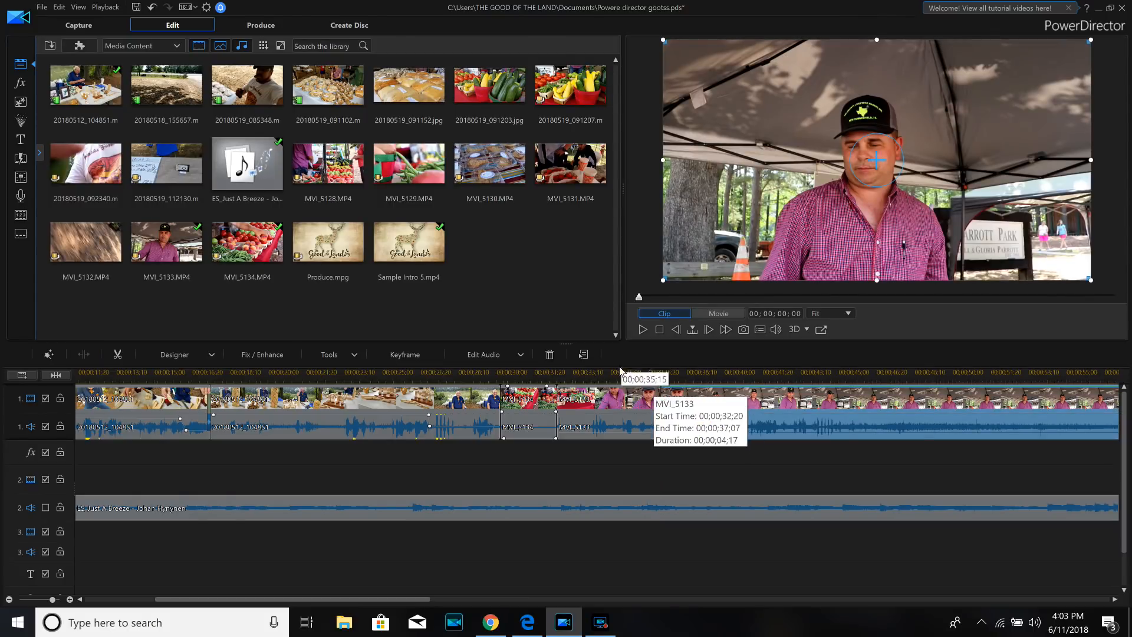
{"action": "right_click", "coordinate": [593, 412]}
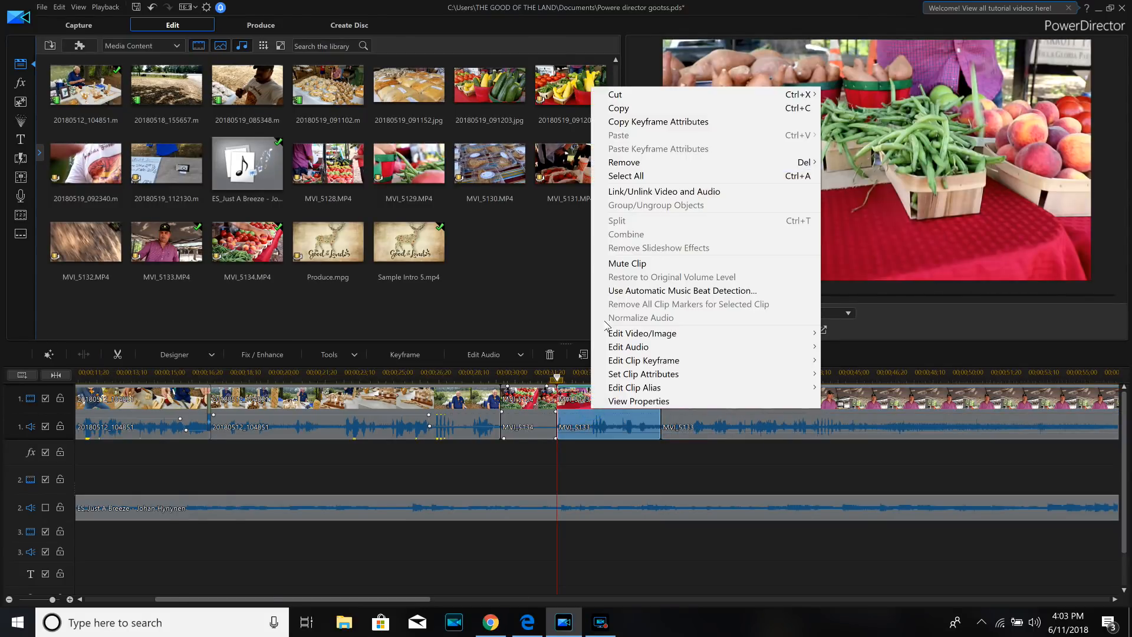
{"action": "left_click", "coordinate": [622, 331]}
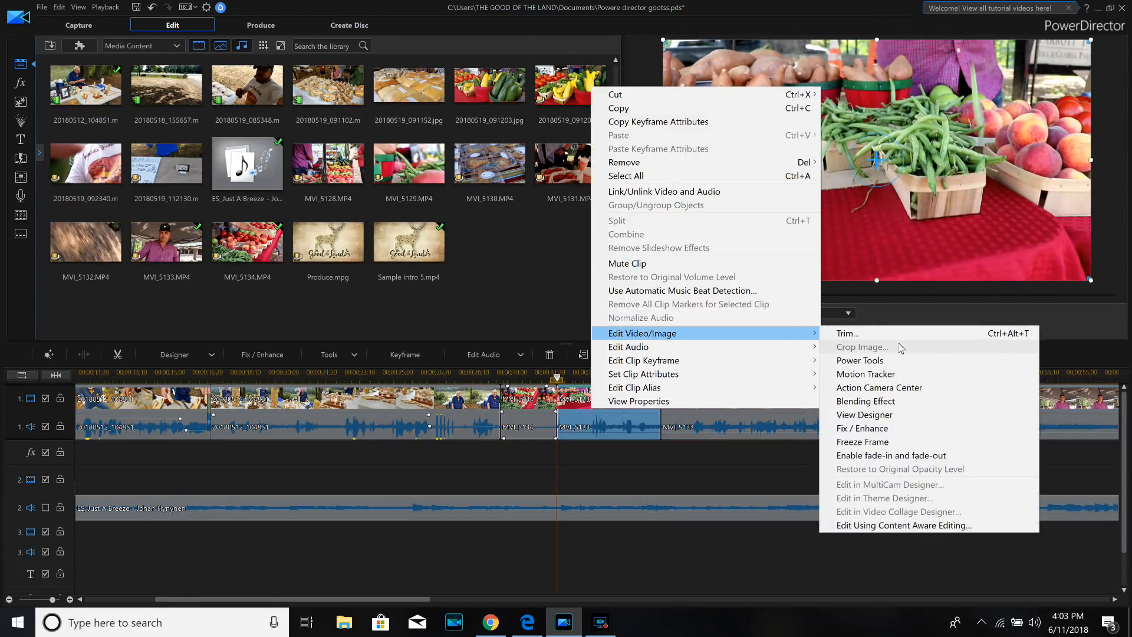
{"action": "left_click", "coordinate": [891, 456]}
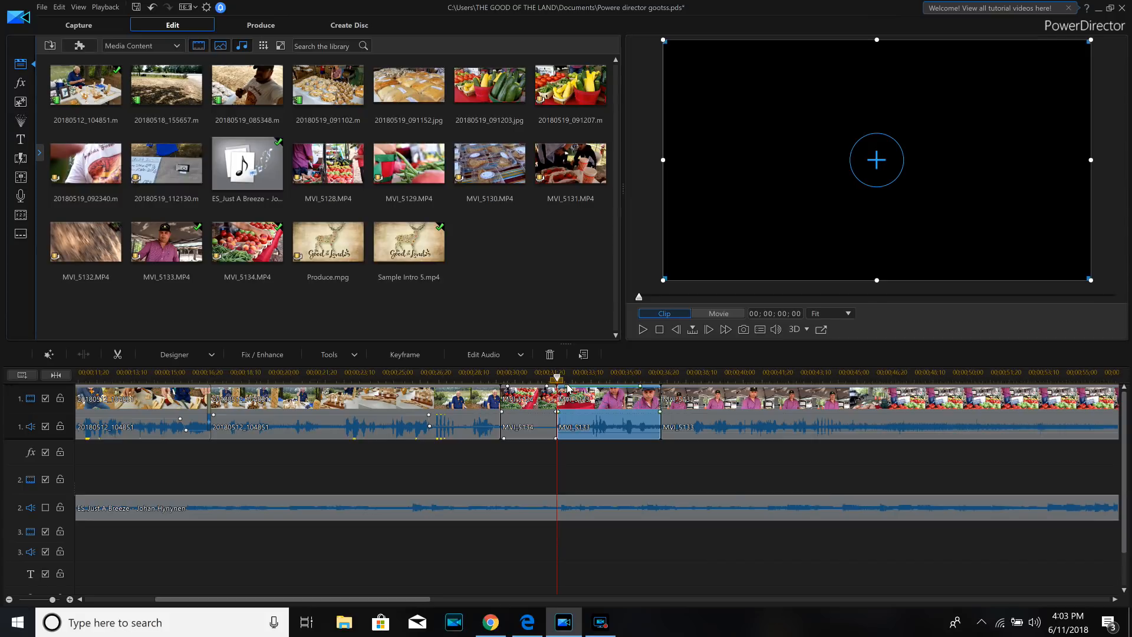
{"action": "left_click", "coordinate": [46, 508]}
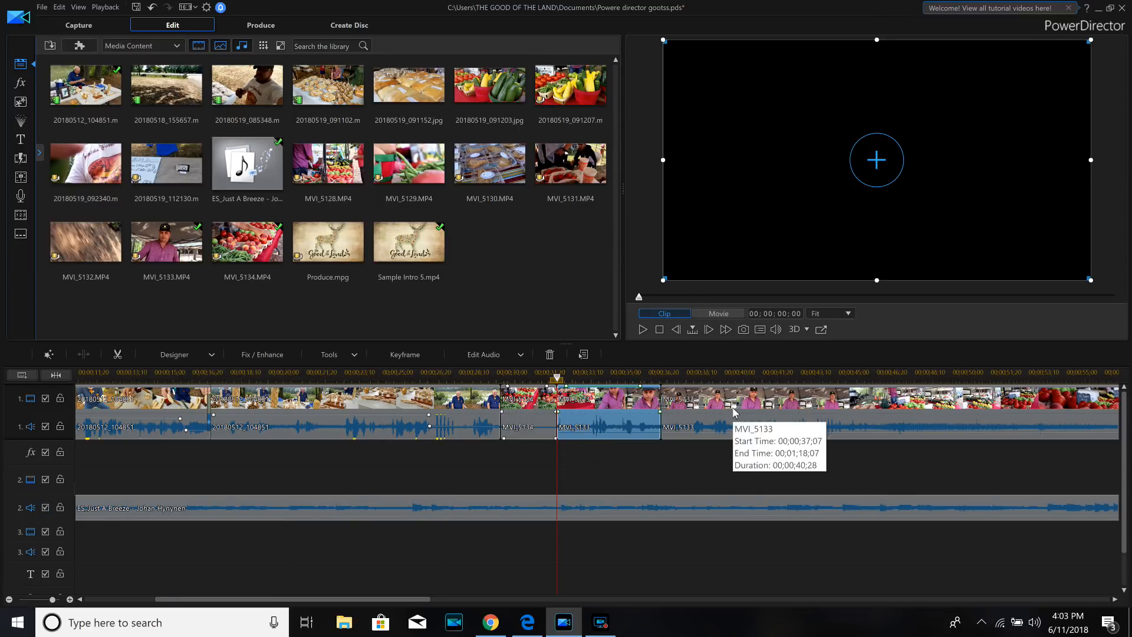
- Replay the second MVI_5133 clip around the vendor's last remarks and split it at 00;00;42;27
{"action": "left_click", "coordinate": [790, 379]}
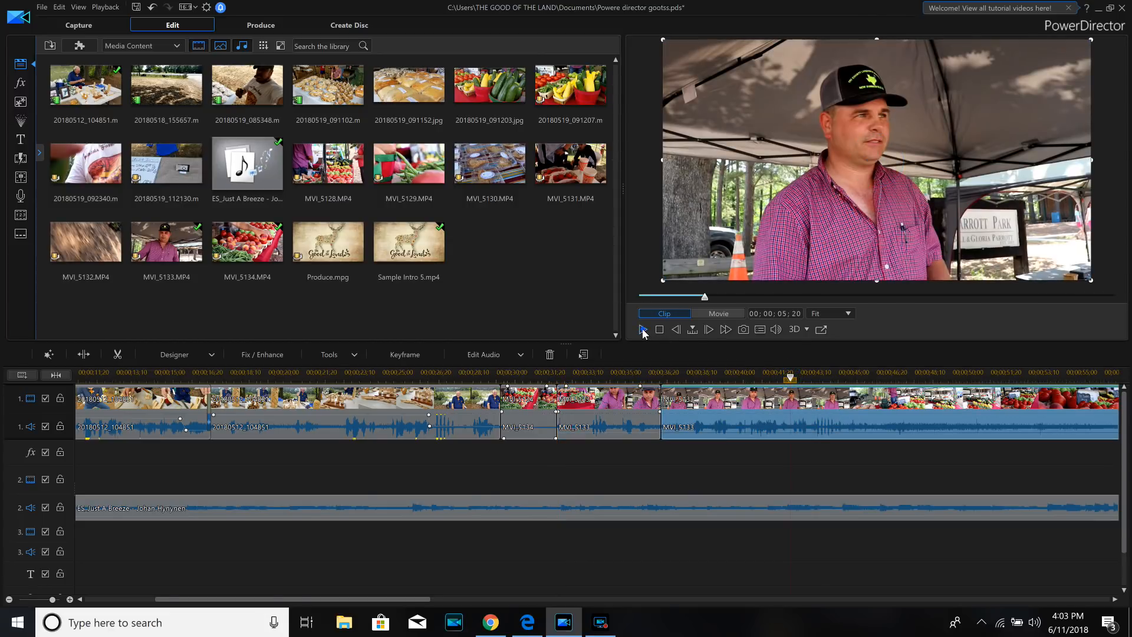
{"action": "left_click", "coordinate": [643, 330]}
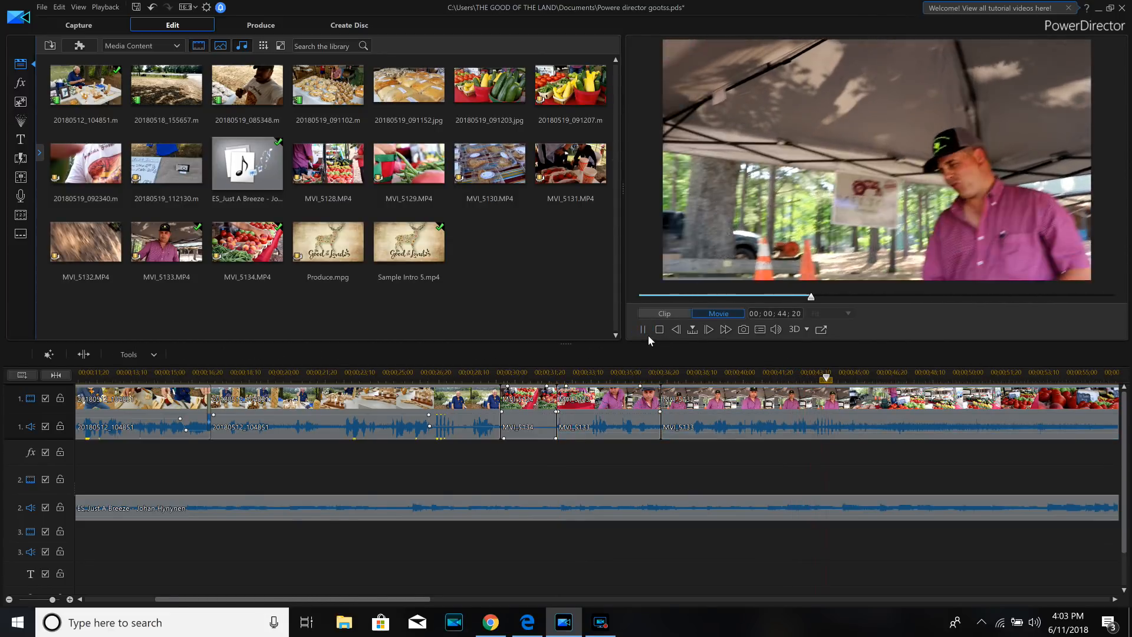
{"action": "left_click", "coordinate": [642, 329]}
{"action": "left_click_drag", "start_coordinate": [821, 374], "coordinate": [784, 374]}
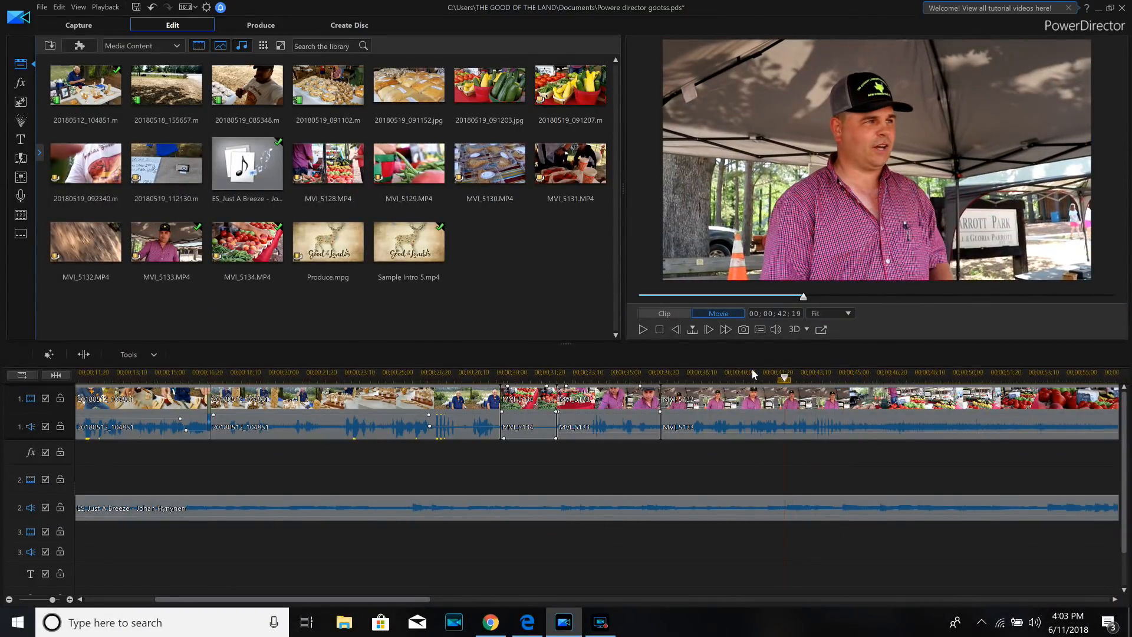
{"action": "left_click", "coordinate": [643, 329]}
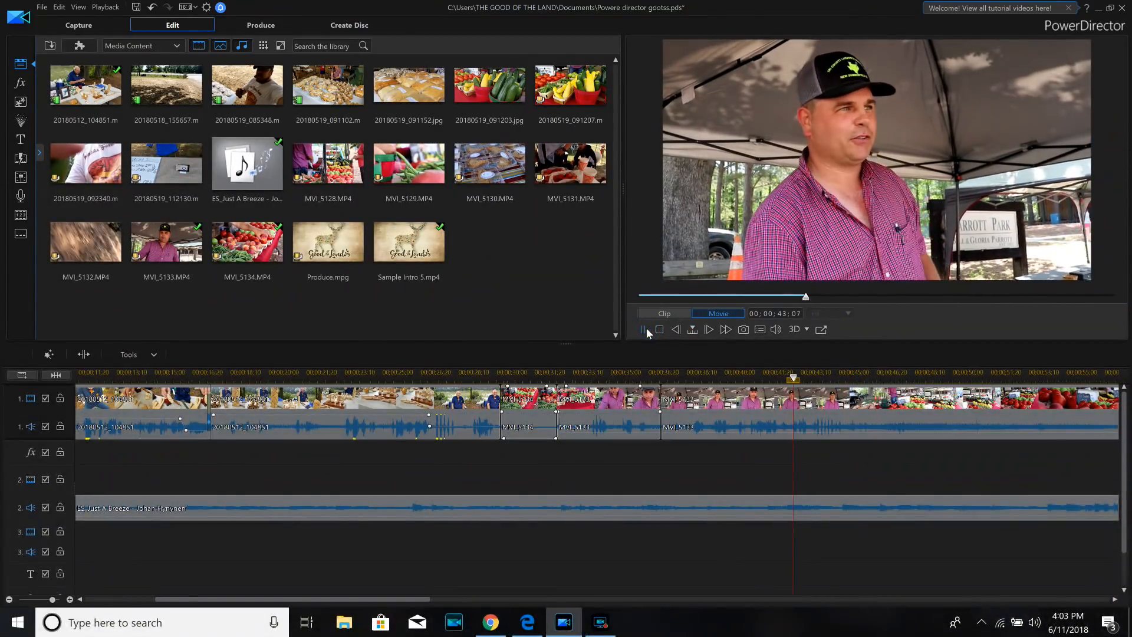
{"action": "left_click", "coordinate": [790, 374]}
{"action": "left_click_drag", "start_coordinate": [789, 376], "coordinate": [790, 379]}
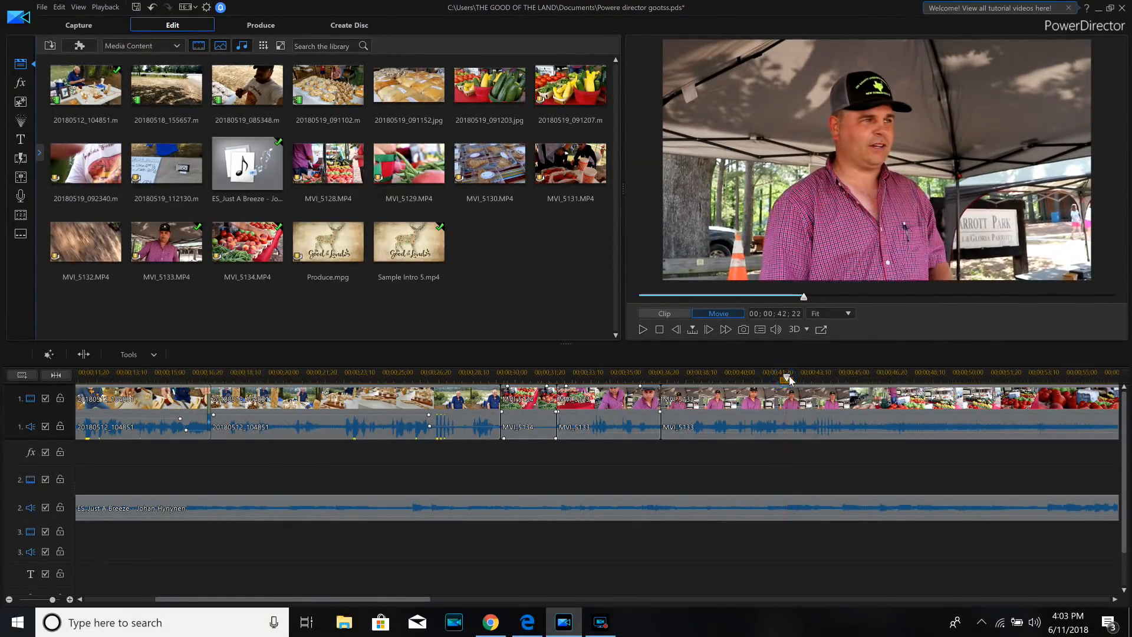
{"action": "left_click", "coordinate": [760, 435]}
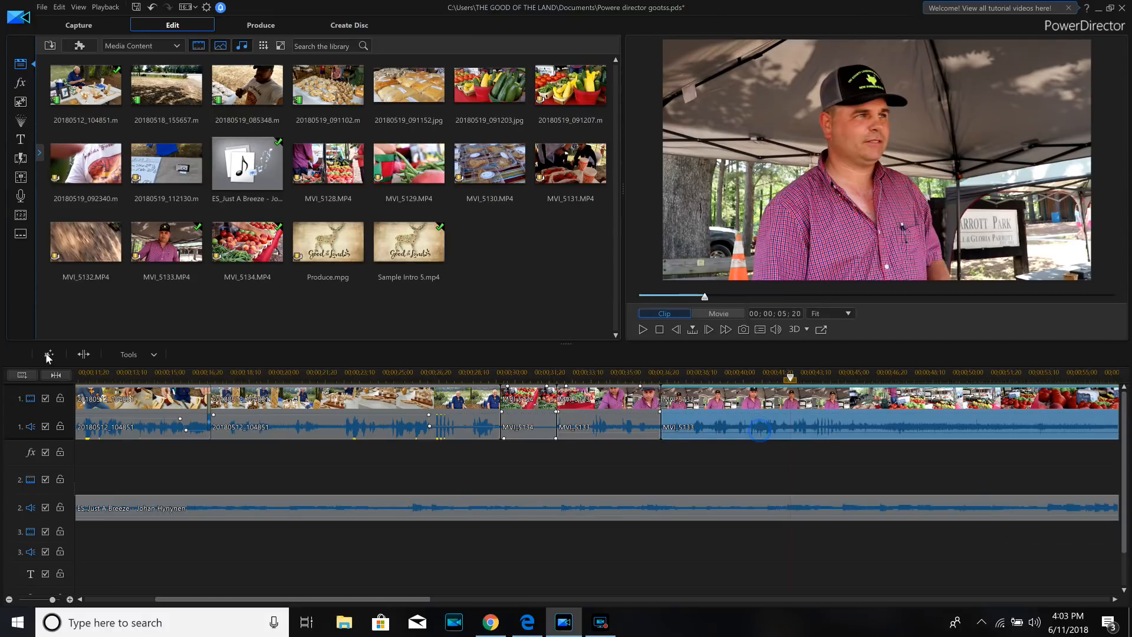
{"action": "left_click", "coordinate": [85, 353]}
- Remove the MVI_5133 piece between 00;00;37;07 and 00;00;42;27, filling the gap
{"action": "left_click", "coordinate": [749, 402]}
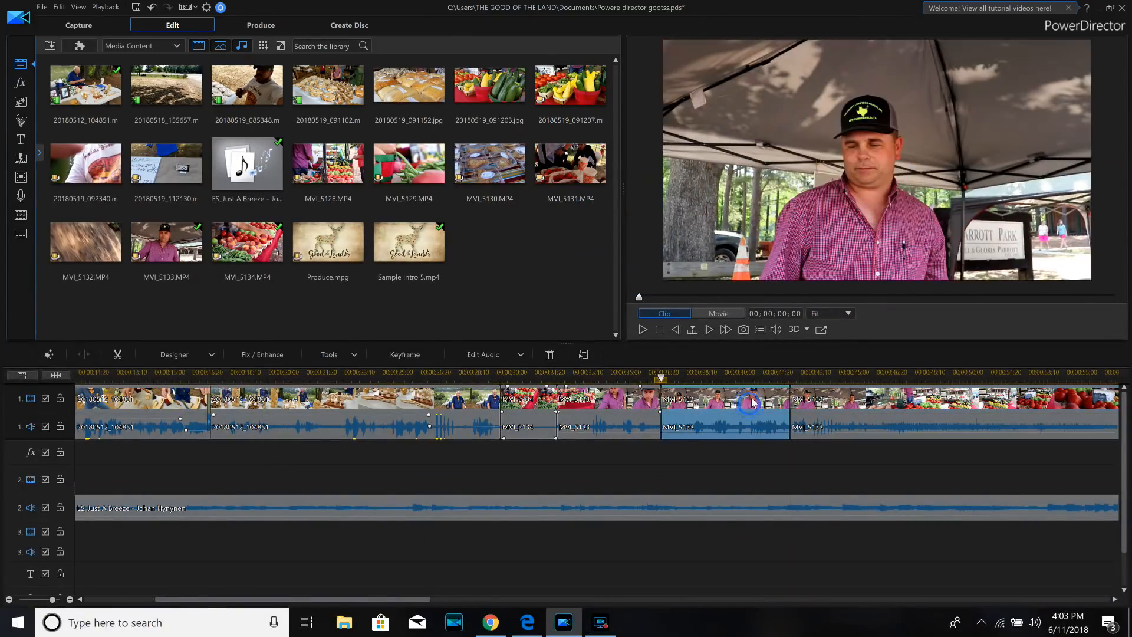
{"action": "right_click", "coordinate": [750, 402]}
{"action": "mouse_move", "coordinate": [784, 159]}
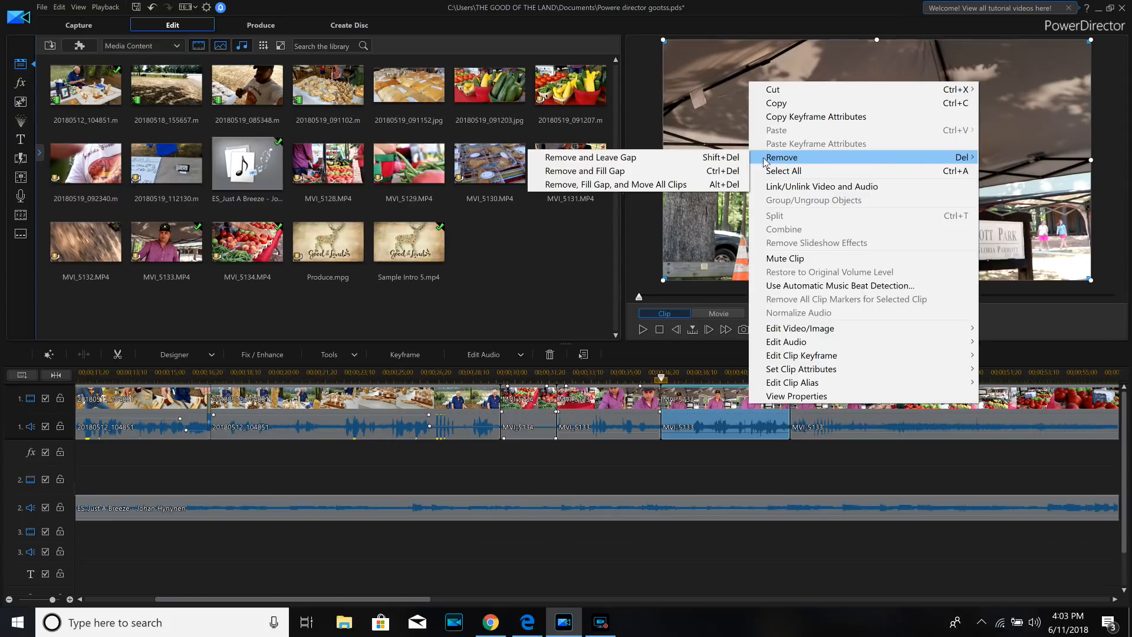
{"action": "left_click", "coordinate": [642, 170]}
- Play across the new join and split the last MVI_5133 clip at 00;00;39;06
{"action": "left_click", "coordinate": [643, 329]}
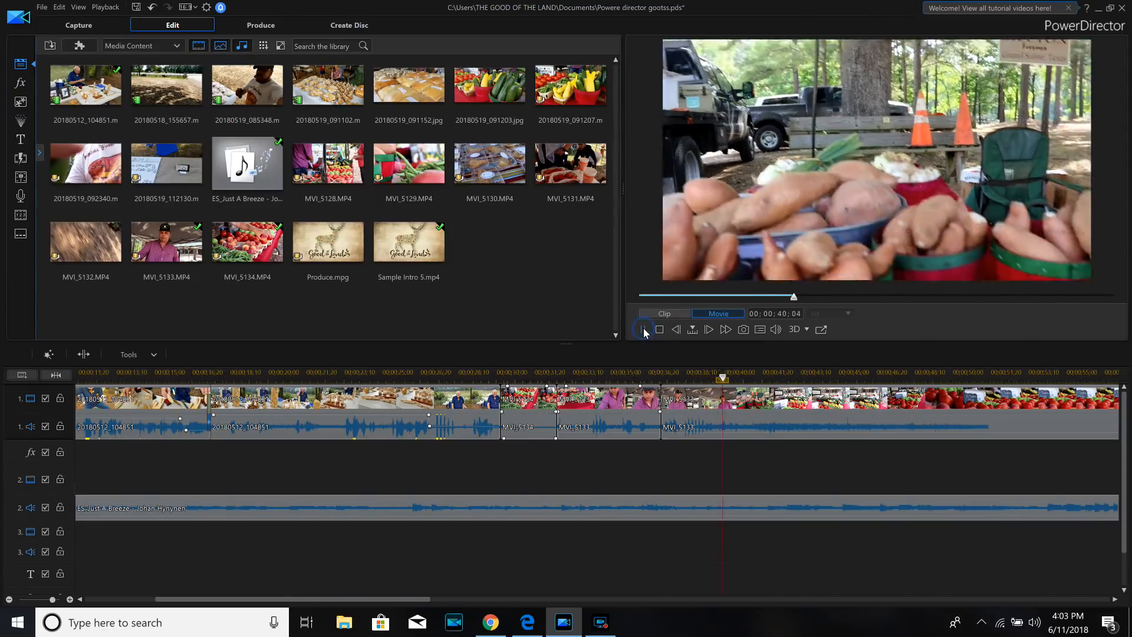
{"action": "left_click", "coordinate": [701, 375]}
{"action": "left_click", "coordinate": [648, 329]}
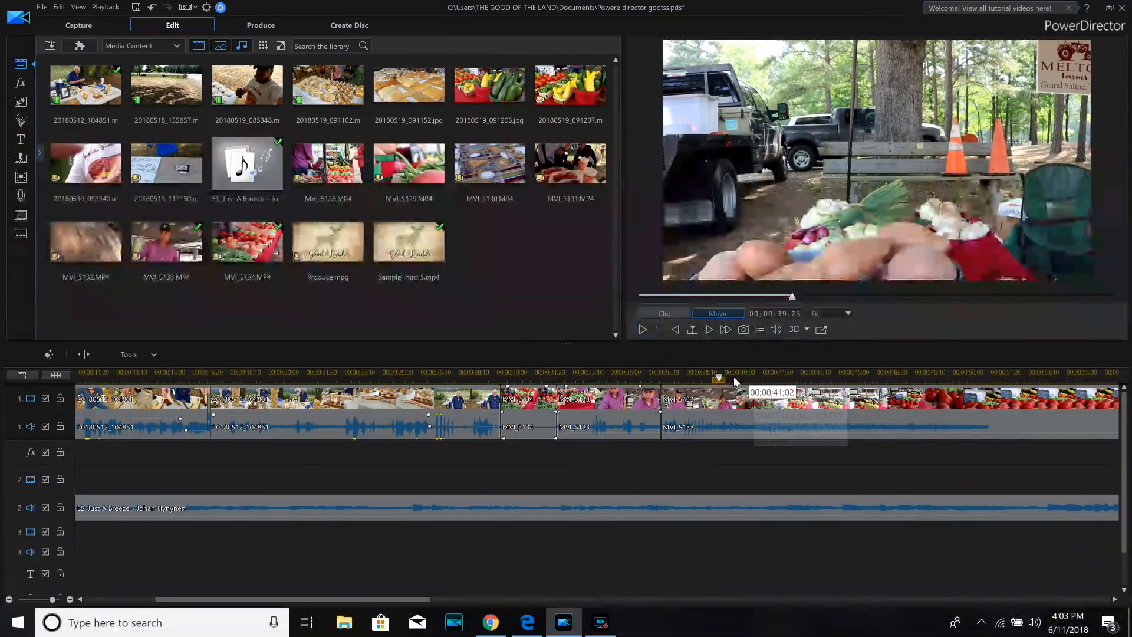
{"action": "left_click", "coordinate": [703, 384]}
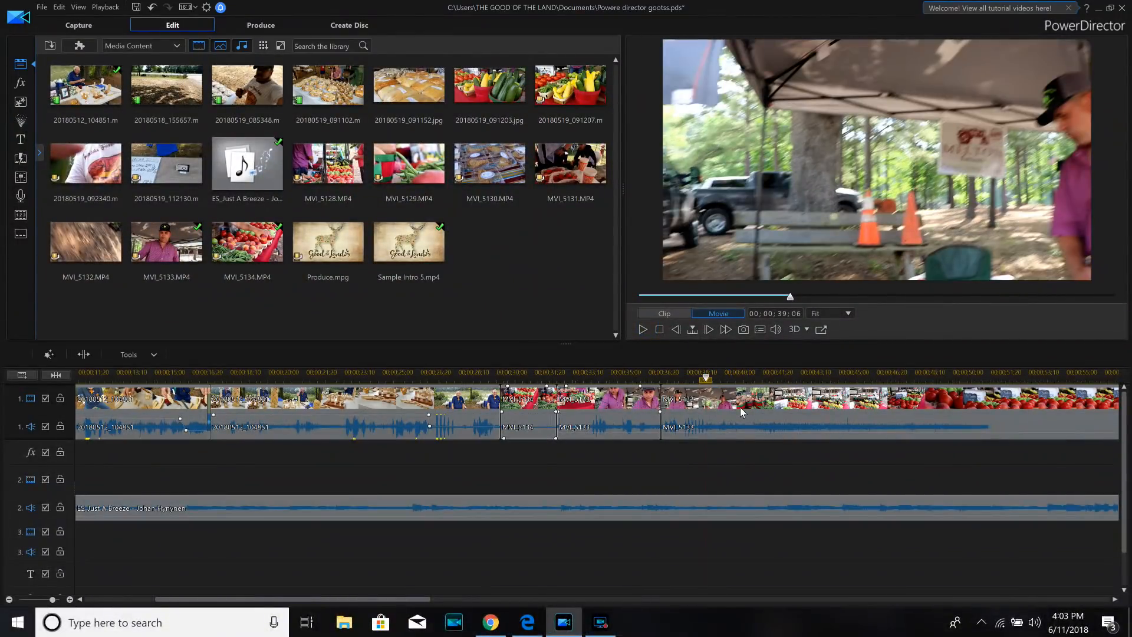
{"action": "left_click", "coordinate": [87, 352]}
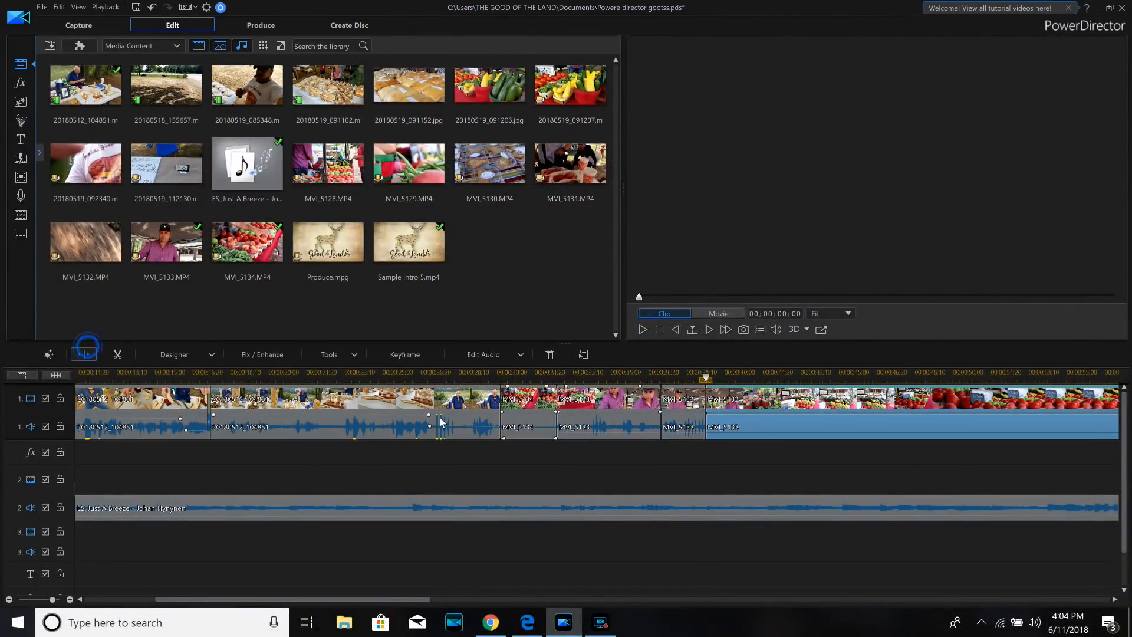
- Preview the last MVI_5133 clip up to 00;00;51;19, split it there, and remove the piece before the cut, filling the gap
{"action": "left_click_drag", "start_coordinate": [705, 380], "coordinate": [898, 389]}
{"action": "left_click", "coordinate": [896, 398]}
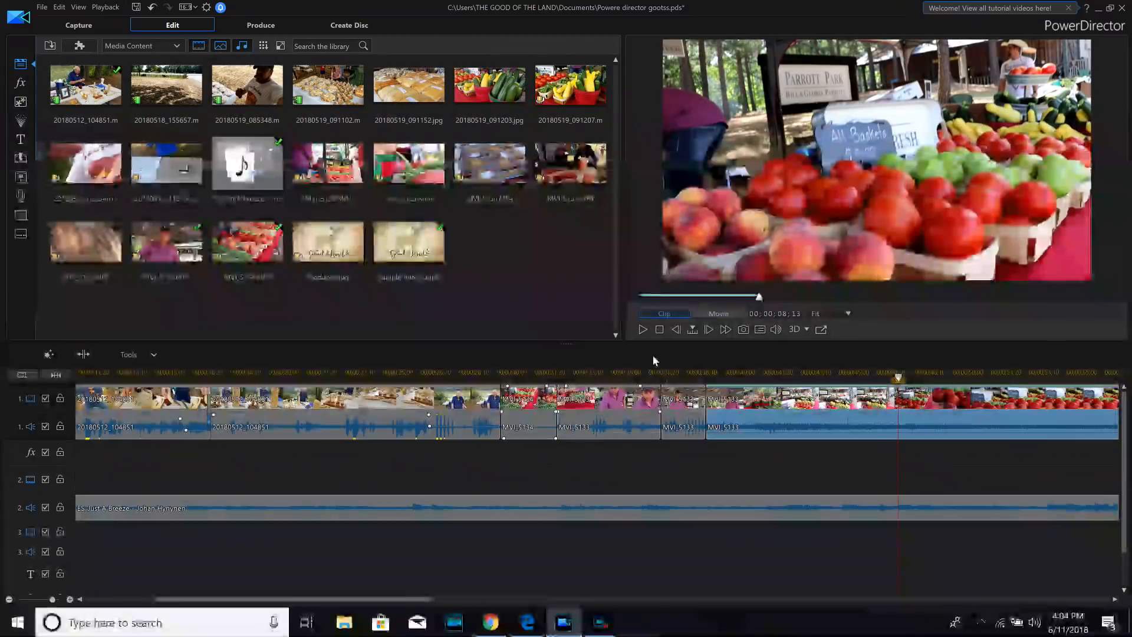
{"action": "left_click", "coordinate": [640, 331]}
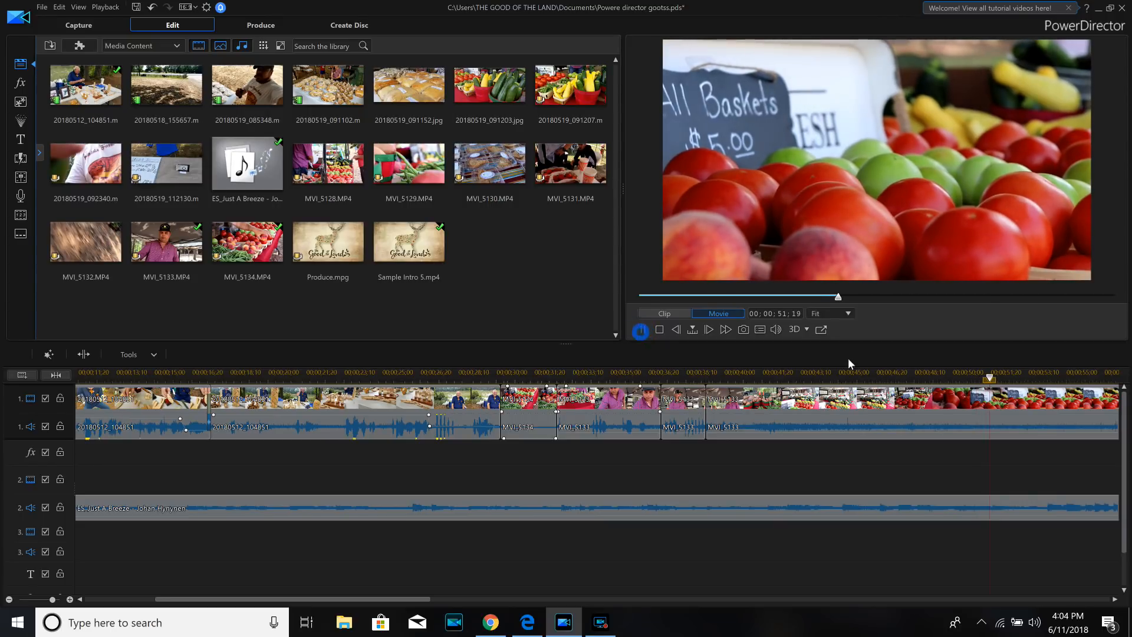
{"action": "left_click", "coordinate": [819, 407]}
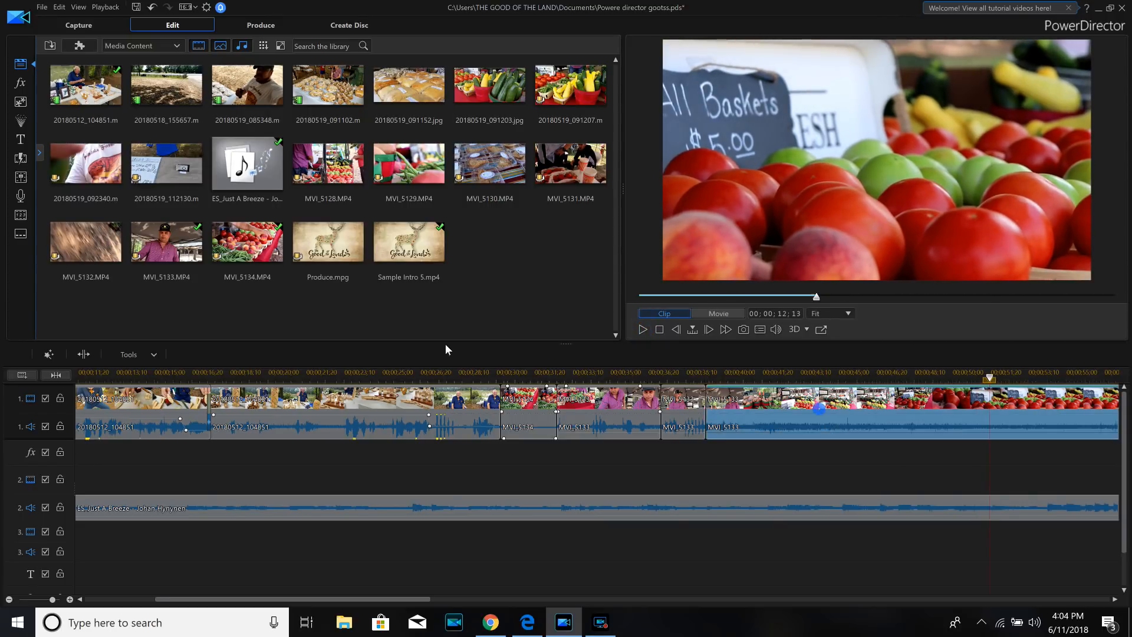
{"action": "left_click", "coordinate": [83, 354]}
{"action": "right_click", "coordinate": [846, 402]}
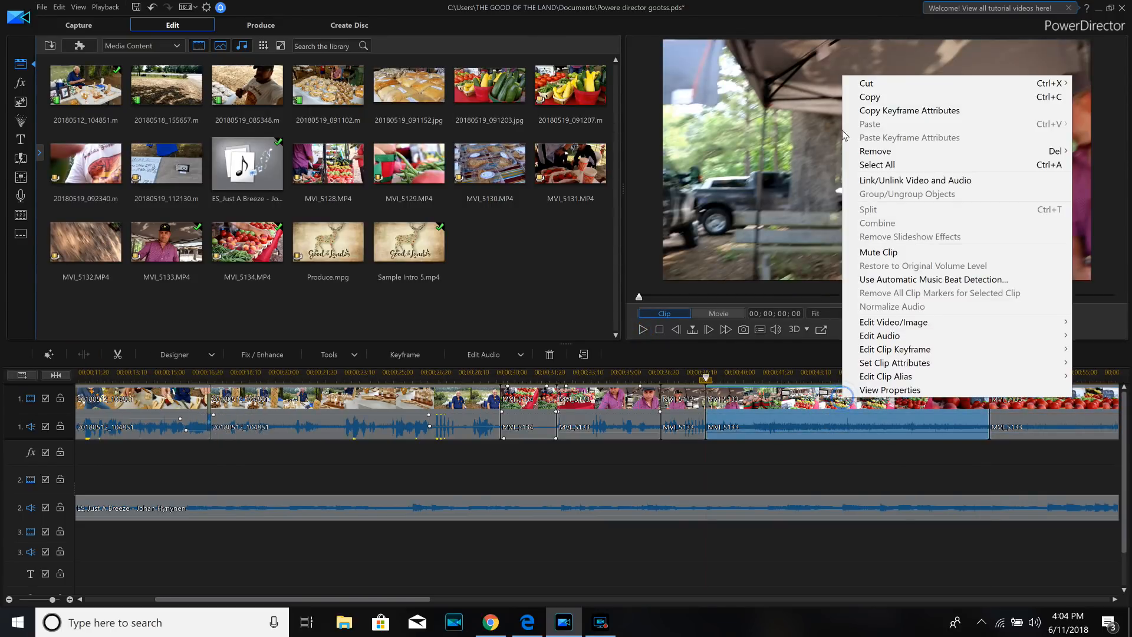
{"action": "mouse_move", "coordinate": [873, 154]}
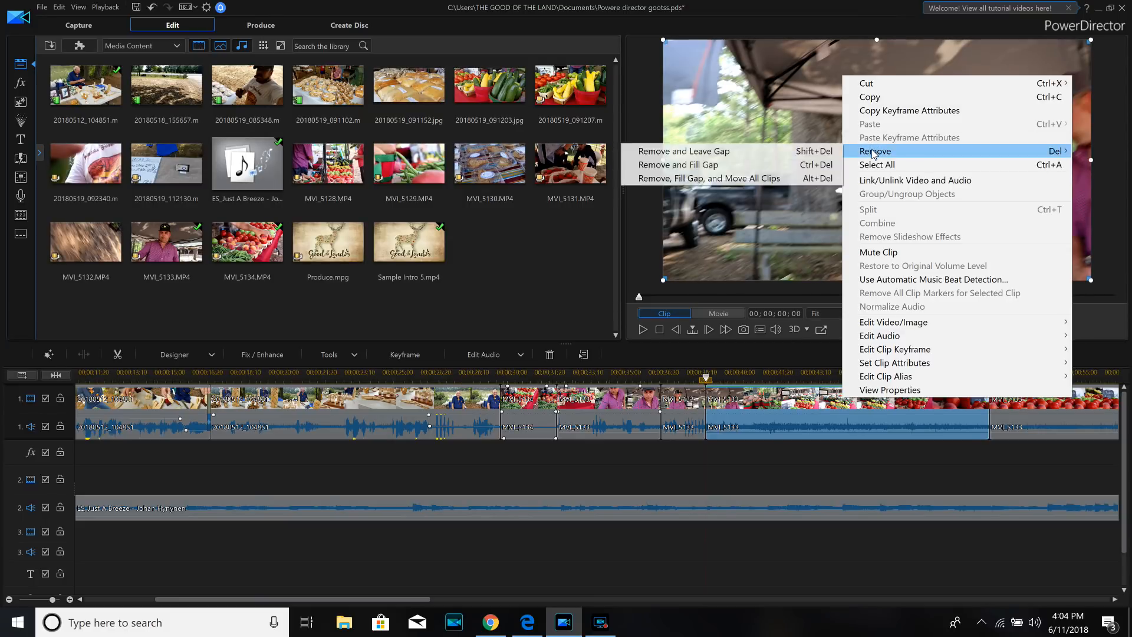
{"action": "left_click", "coordinate": [674, 167]}
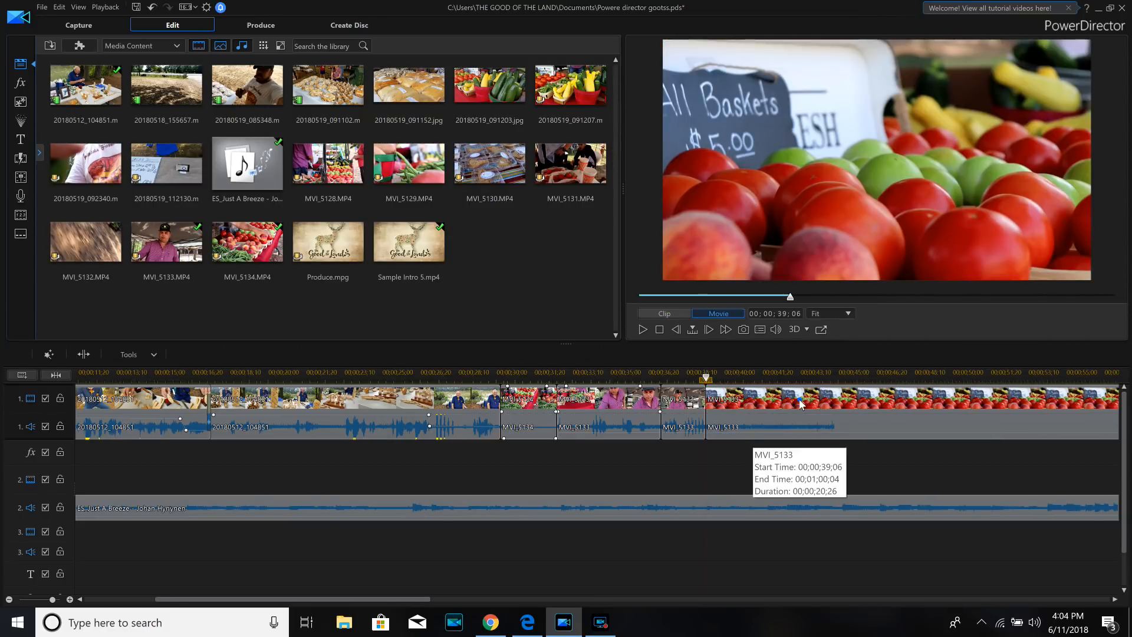
- Move the last MVI_5133 clip down to track 3, slightly overlapping the end of the track 1 footage, starting at about 00;00;39;01
{"action": "left_click", "coordinate": [799, 399]}
{"action": "mouse_move", "coordinate": [800, 559]}
{"action": "left_mouse_down"}
{"action": "mouse_move", "coordinate": [772, 583]}
{"action": "mouse_move", "coordinate": [893, 528]}
{"action": "mouse_move", "coordinate": [795, 541]}
{"action": "left_mouse_up"}
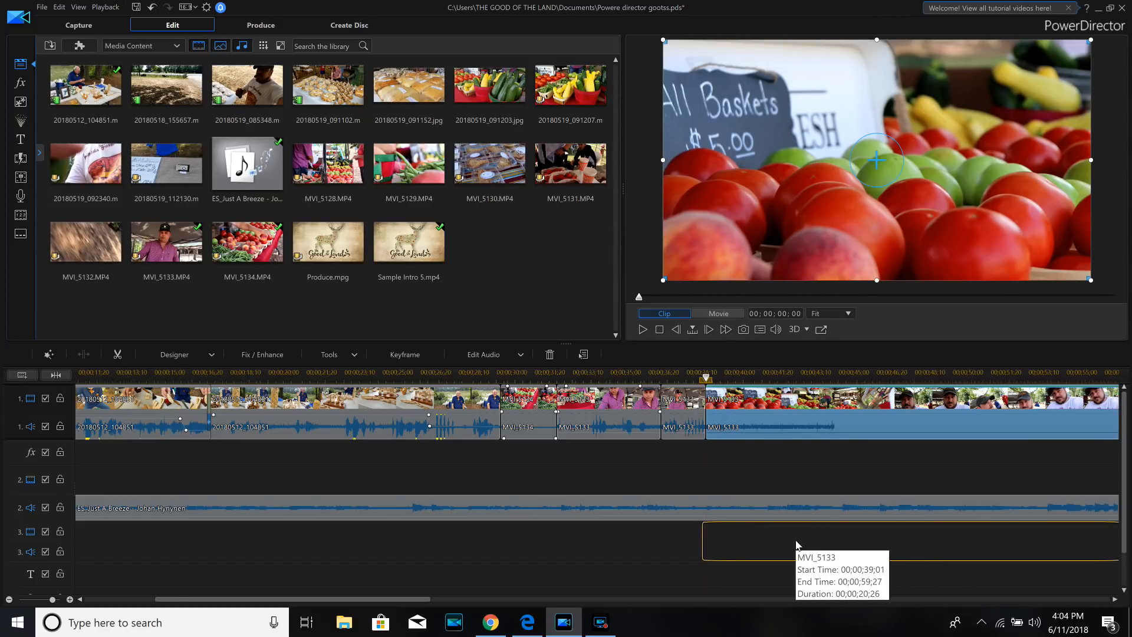
{"action": "left_click_drag", "start_coordinate": [795, 541], "coordinate": [793, 542]}
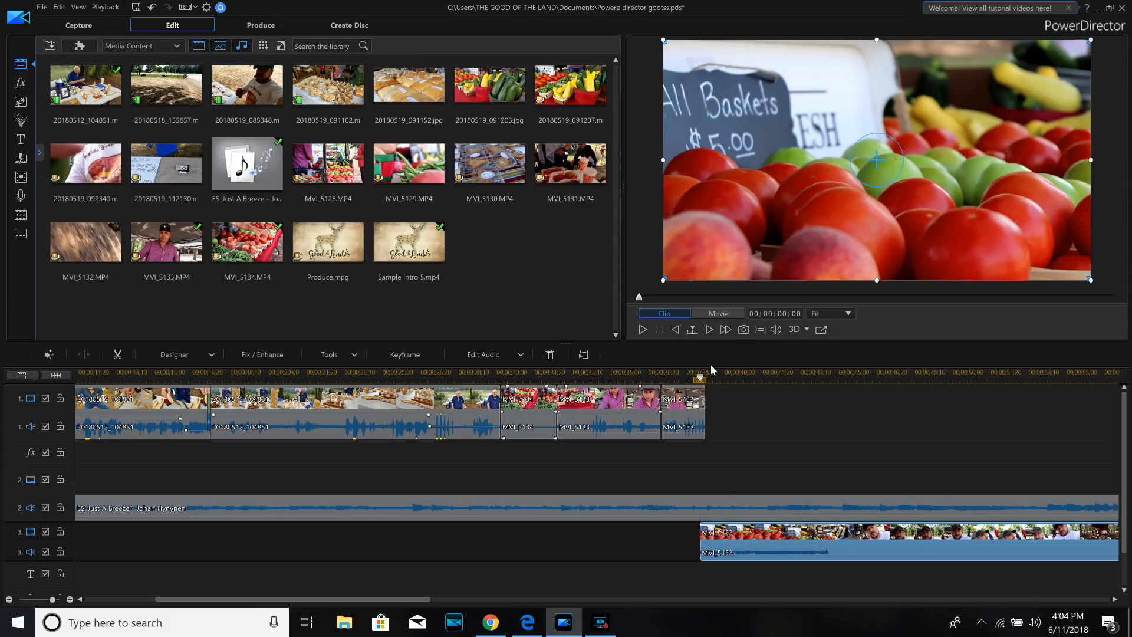
- Split the MVI_5133 clip on track 3 at 00;00;01;17 into the clip
{"action": "left_click_drag", "start_coordinate": [709, 374], "coordinate": [735, 376]}
{"action": "left_click", "coordinate": [742, 550]}
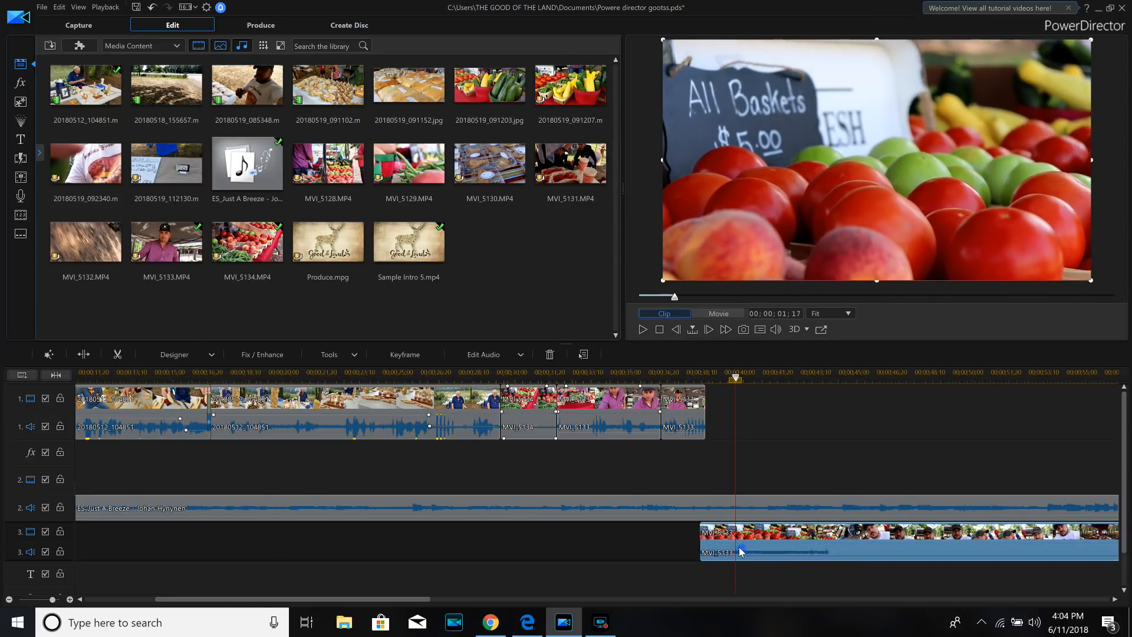
{"action": "left_click", "coordinate": [89, 352]}
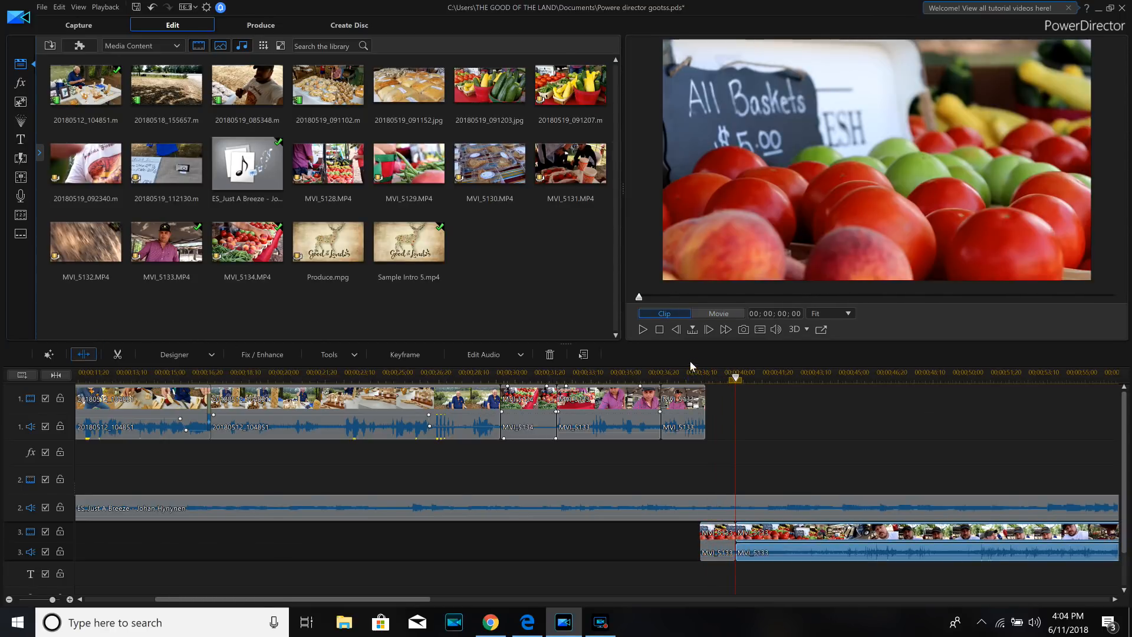
- Scrub through the rest of MVI_5133 on track 3 and remove the whole part after the cut
{"action": "left_click_drag", "start_coordinate": [741, 381], "coordinate": [1046, 389]}
{"action": "left_click", "coordinate": [784, 550]}
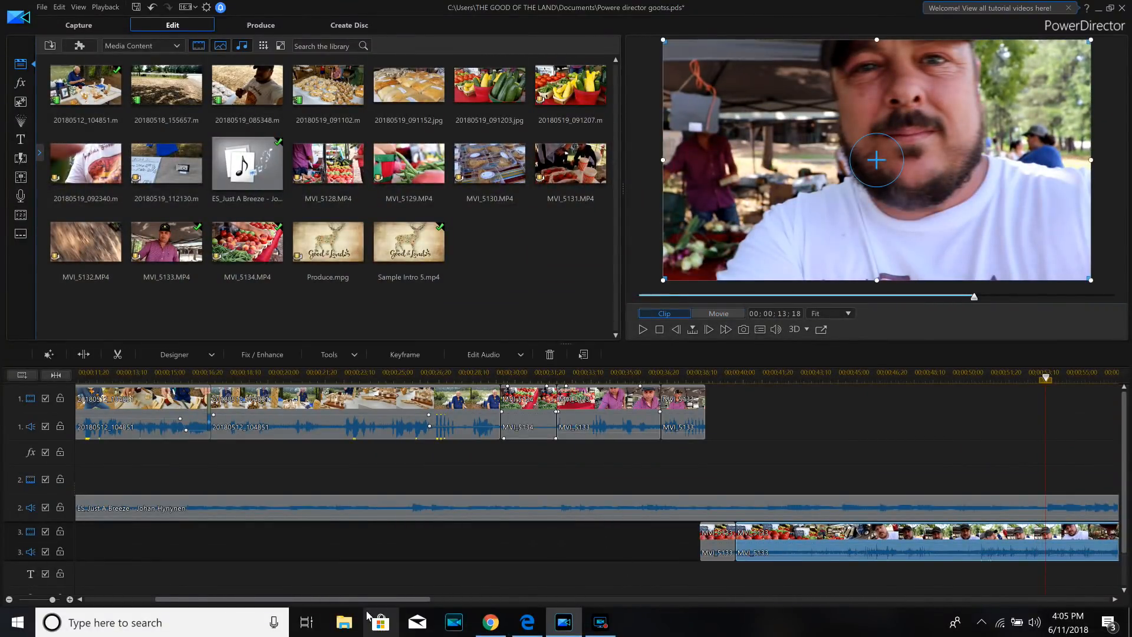
{"action": "left_click_drag", "start_coordinate": [367, 601], "coordinate": [441, 600]}
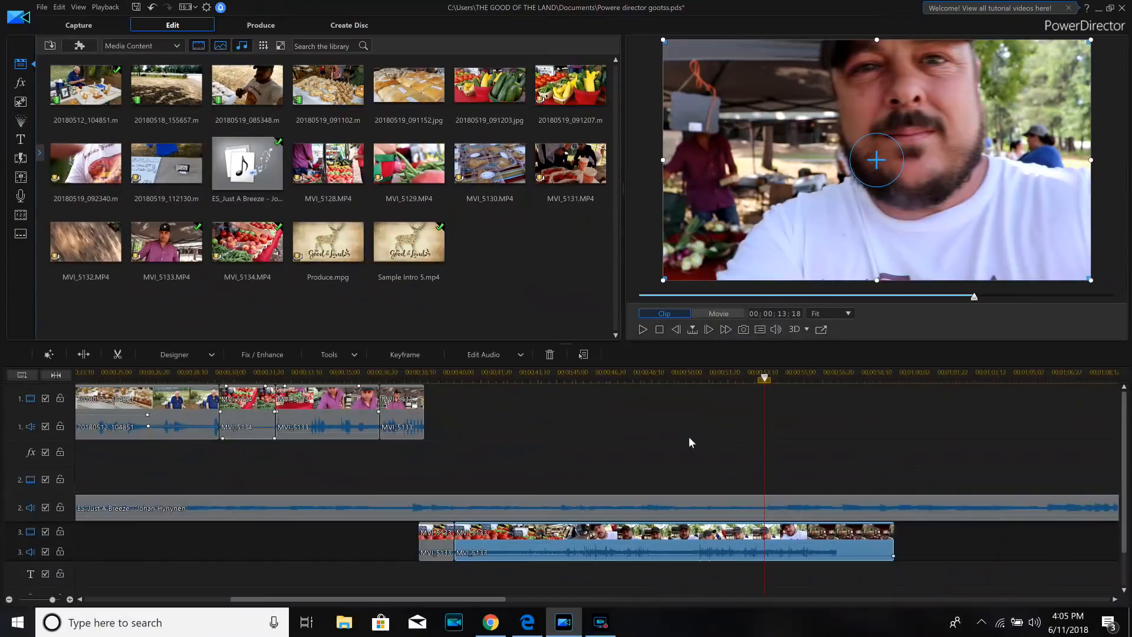
{"action": "left_click_drag", "start_coordinate": [763, 378], "coordinate": [790, 373]}
{"action": "left_click", "coordinate": [699, 545]}
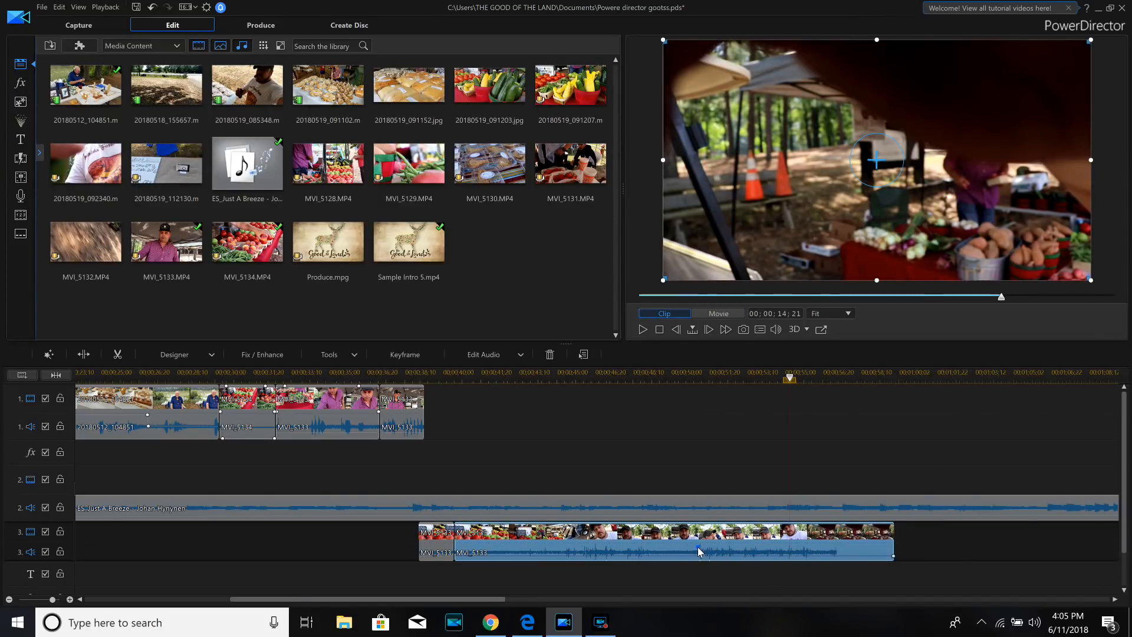
{"action": "right_click", "coordinate": [699, 546]}
{"action": "left_click", "coordinate": [766, 300]}
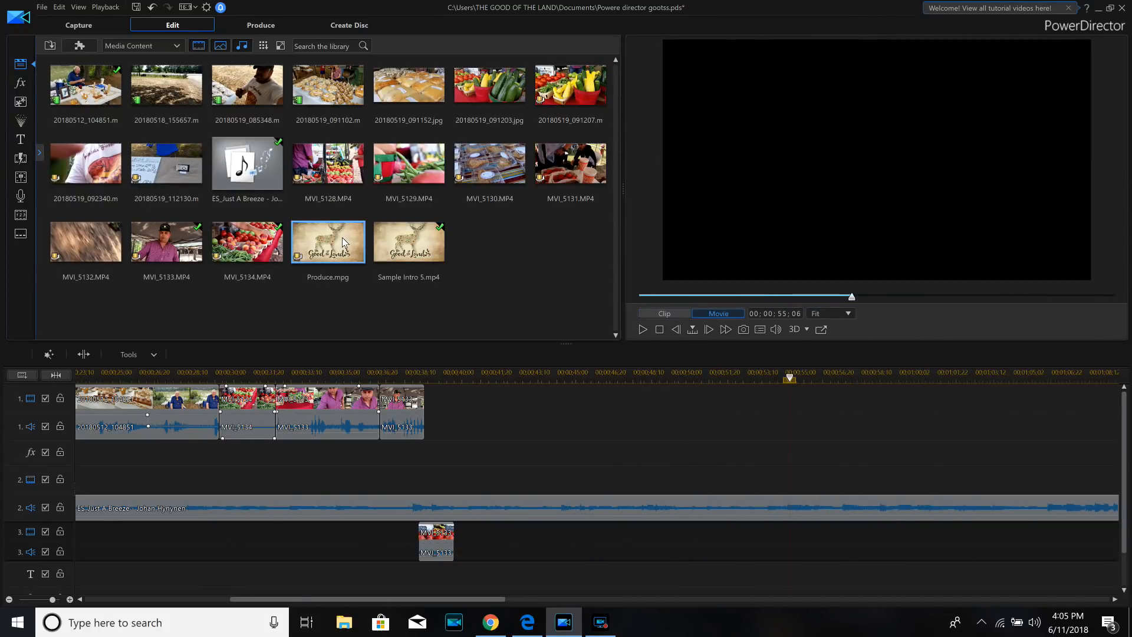
- Add Sample Intro 5.mp4 to track 3 at the end of the MVI_5133 clip, joined with a crossfade
{"action": "left_click_drag", "start_coordinate": [415, 249], "coordinate": [453, 547]}
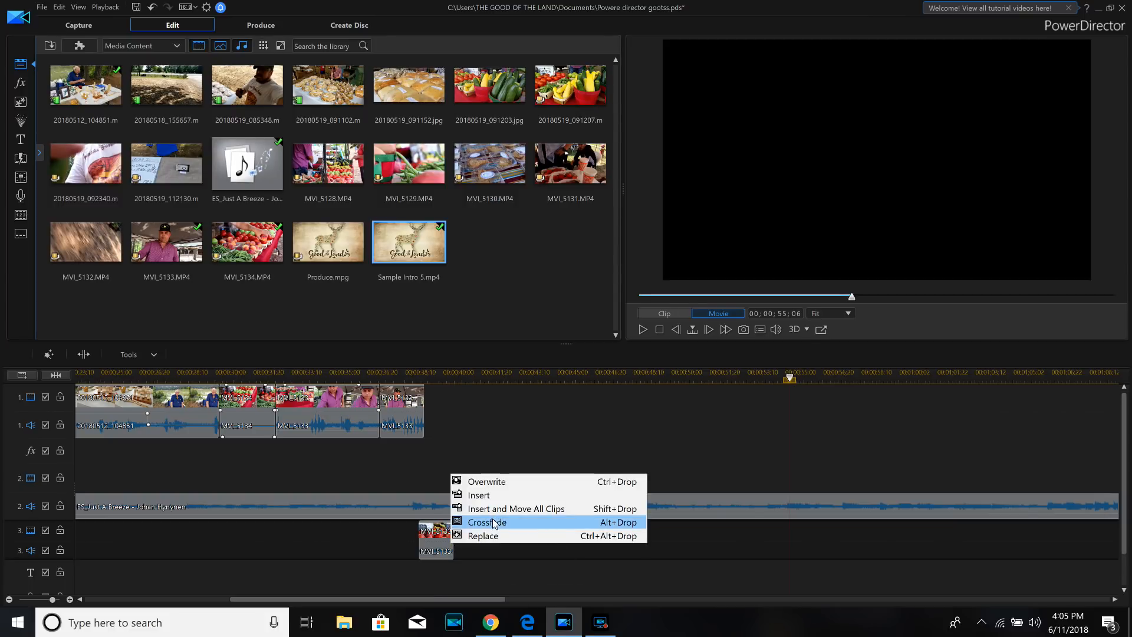
{"action": "left_click", "coordinate": [494, 523]}
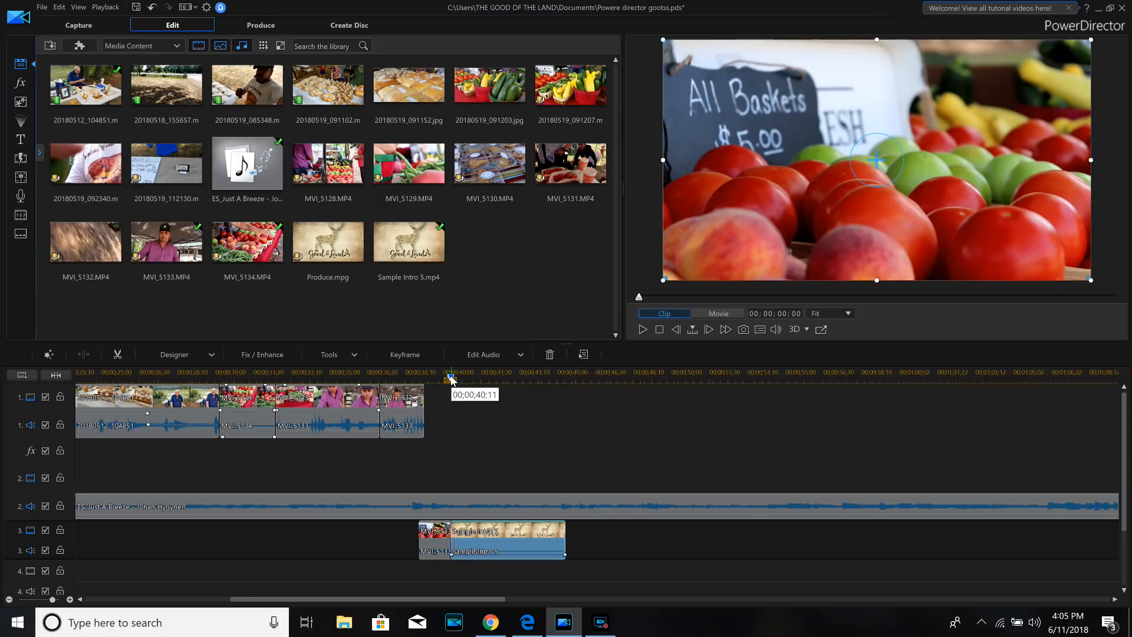
- Play back the entire movie from its beginning through the closing logo clip and stop after it ends
{"action": "left_click_drag", "start_coordinate": [451, 378], "coordinate": [1, 341]}
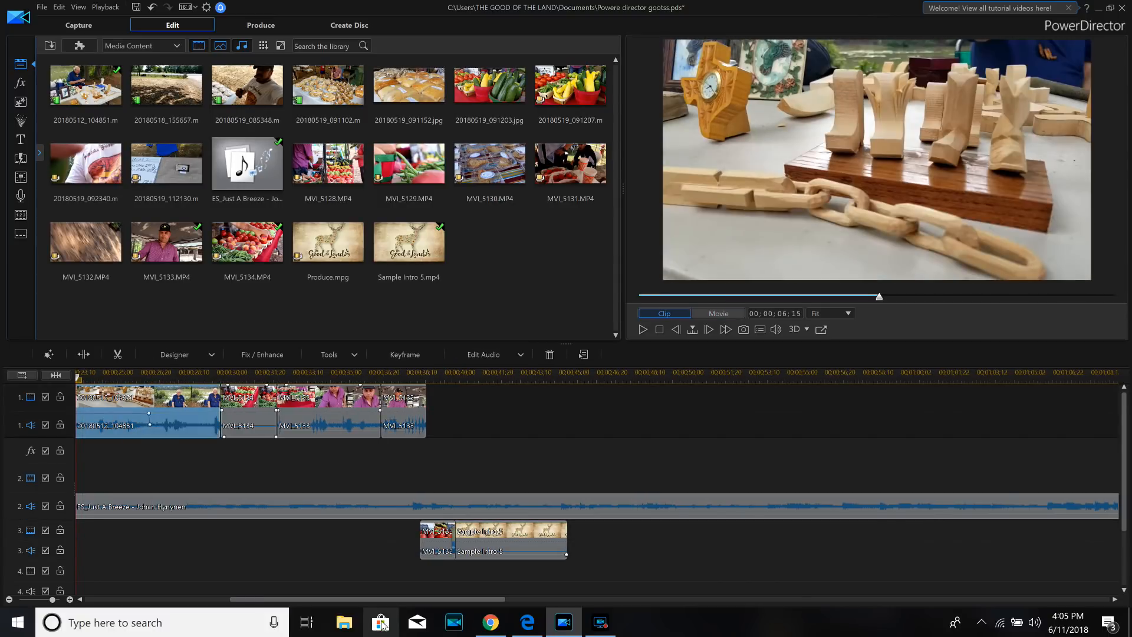
{"action": "left_click_drag", "start_coordinate": [391, 598], "coordinate": [192, 602]}
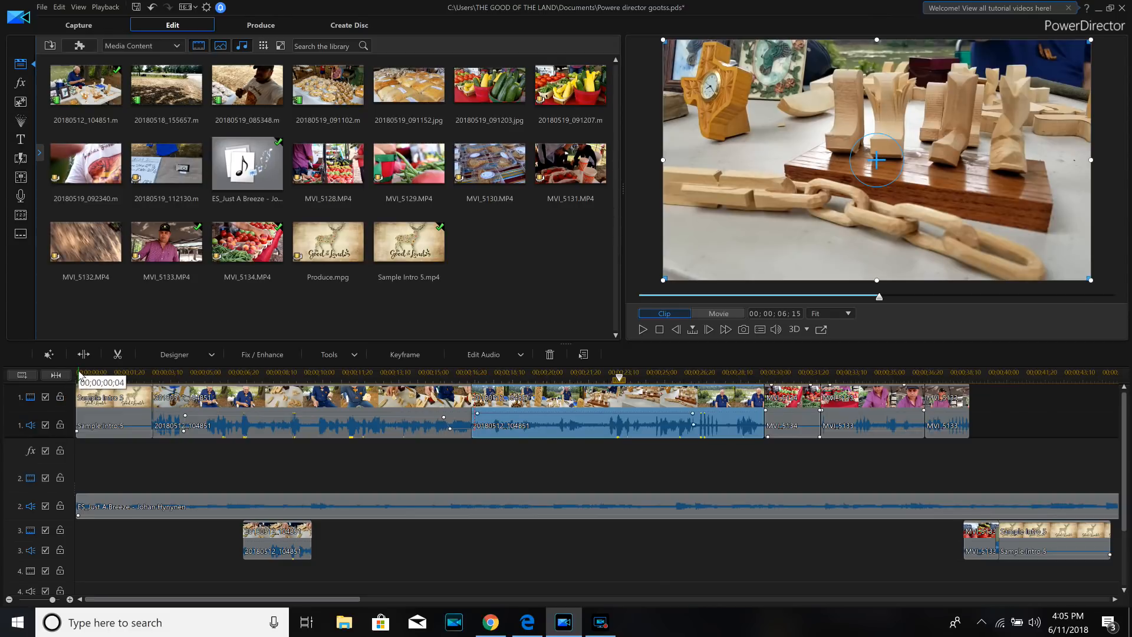
{"action": "left_click", "coordinate": [78, 378]}
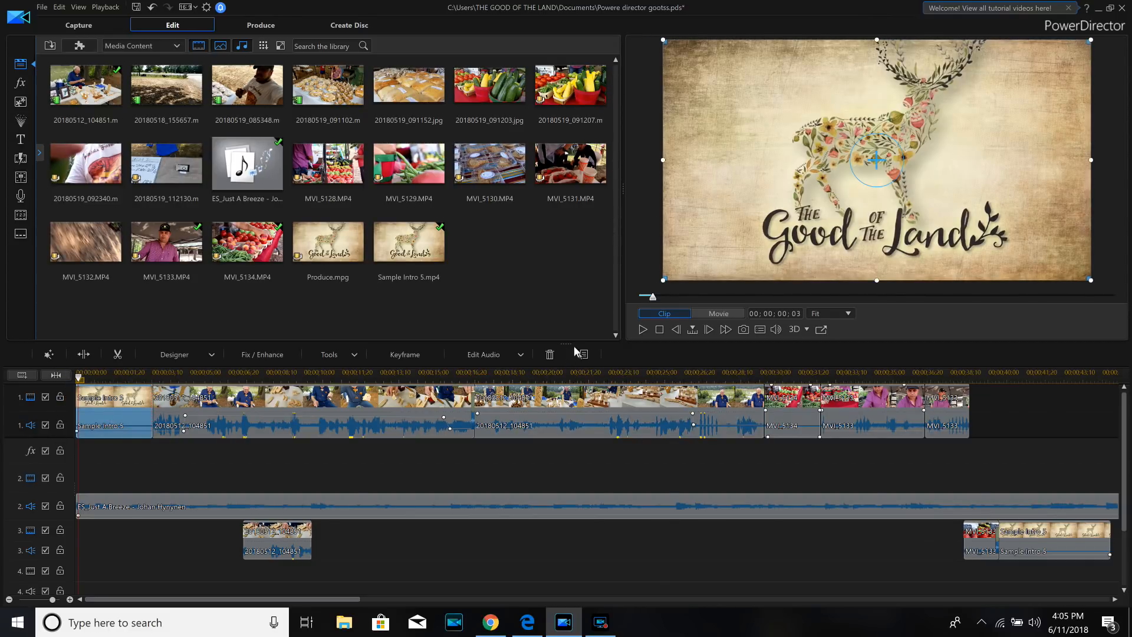
{"action": "left_click_drag", "start_coordinate": [657, 300], "coordinate": [637, 298]}
{"action": "left_click", "coordinate": [705, 312]}
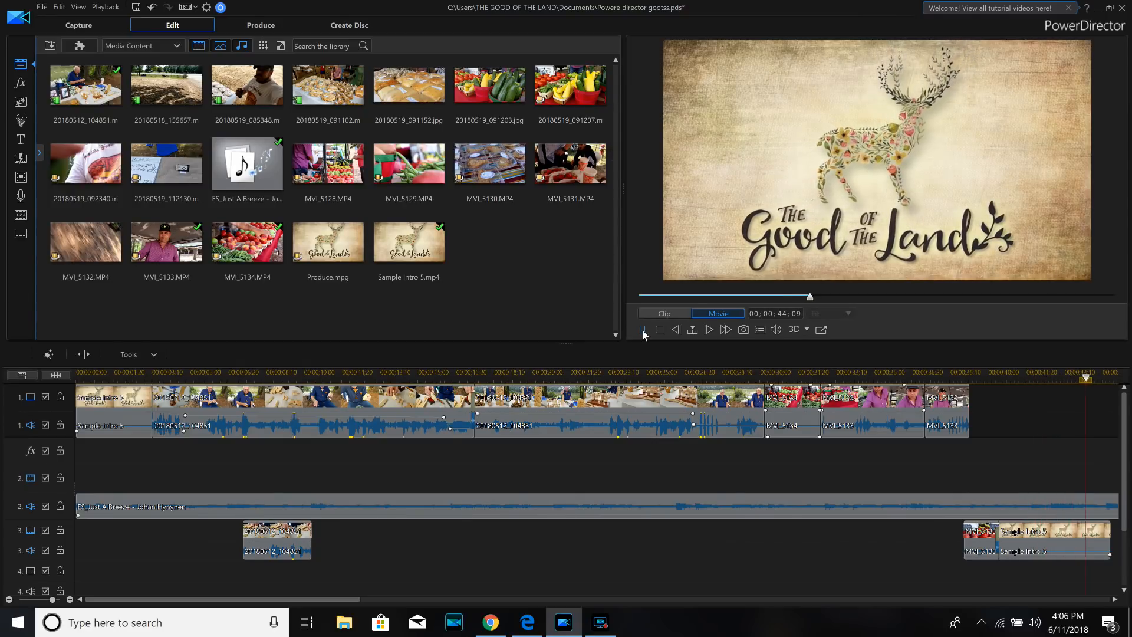
{"action": "left_click", "coordinate": [642, 330]}
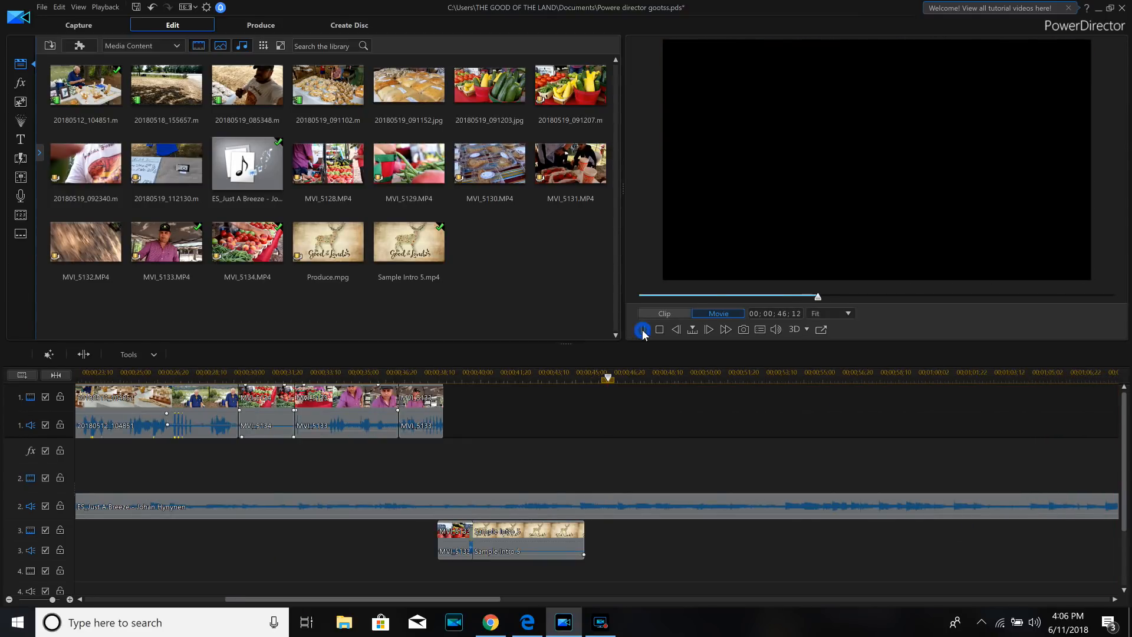
- Split the music clip on track 2 at 00;00;46;12 and remove the part after the cut
{"action": "left_click", "coordinate": [654, 499]}
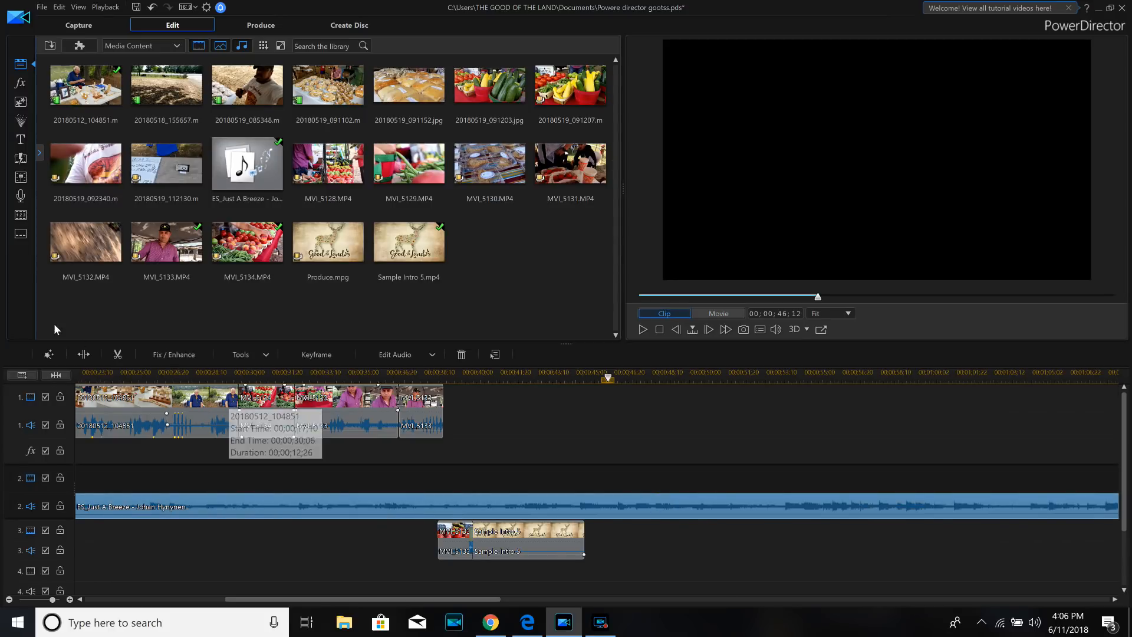
{"action": "left_click", "coordinate": [83, 354]}
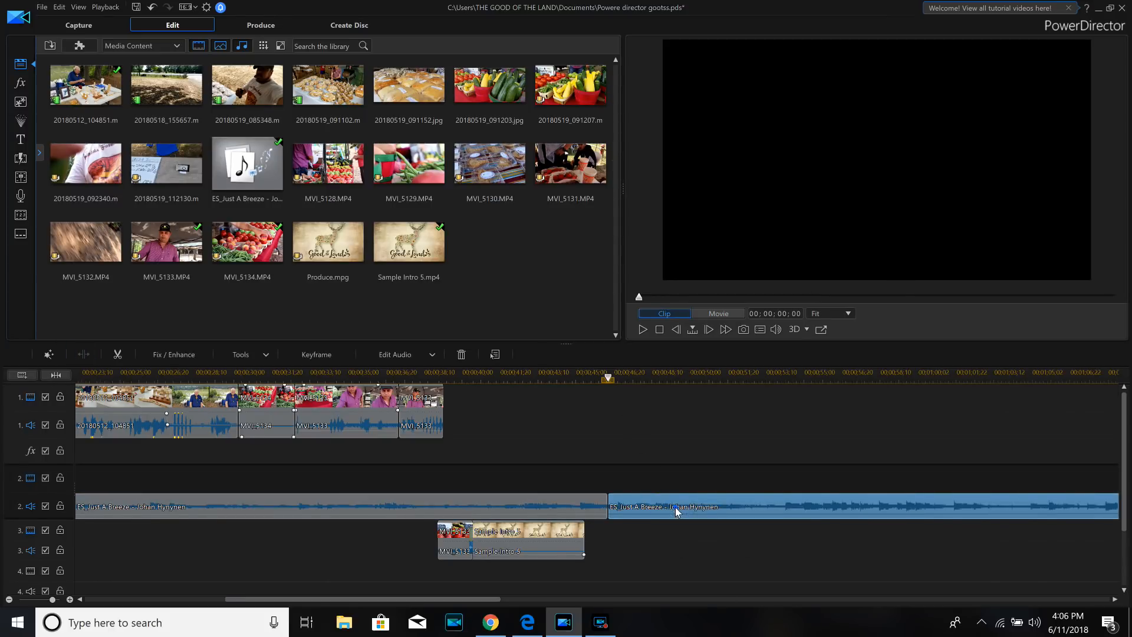
{"action": "right_click", "coordinate": [676, 511]}
{"action": "left_click", "coordinate": [707, 246]}
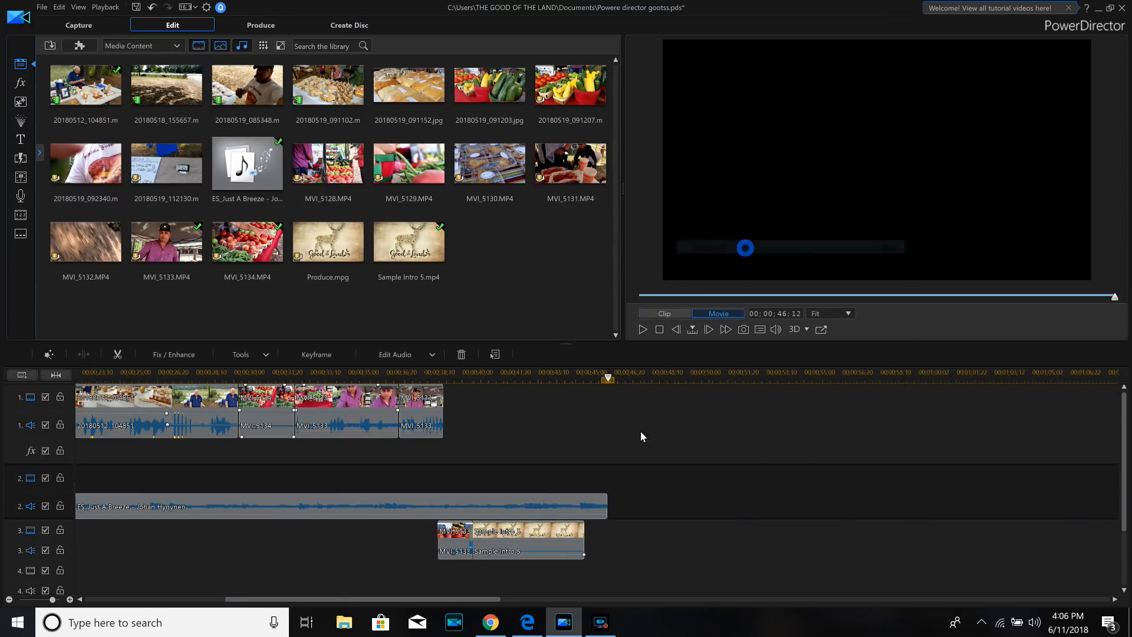
- Fade out the music on track 2 with volume keyframes from about 00;00;45;06 to the end of the clip
{"action": "left_click", "coordinate": [580, 511]}
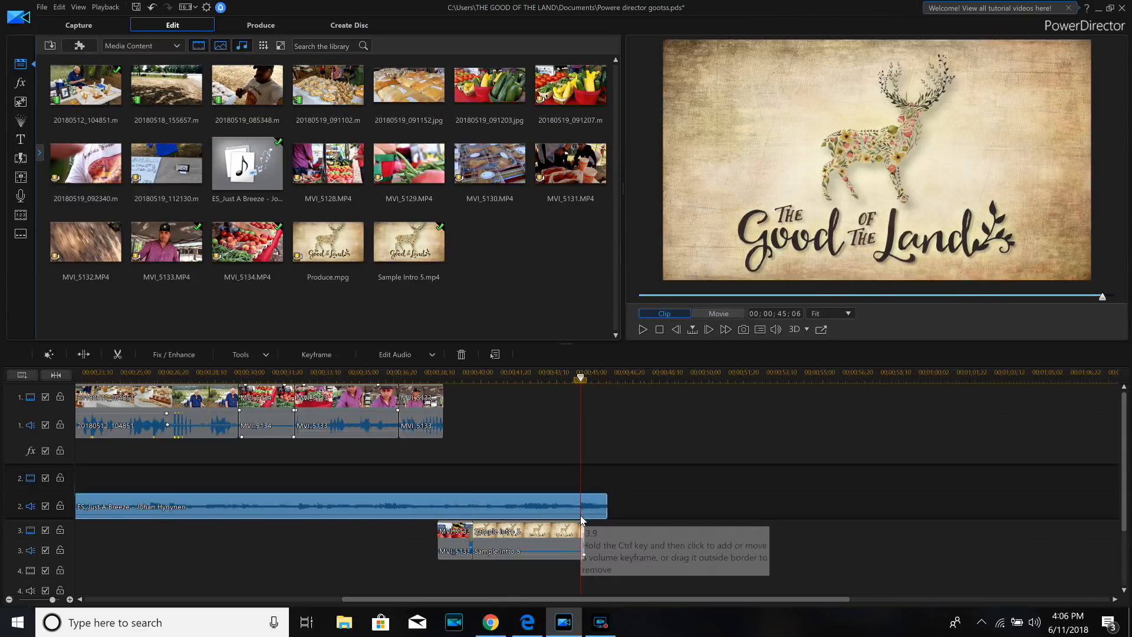
{"action": "left_click", "coordinate": [581, 520]}
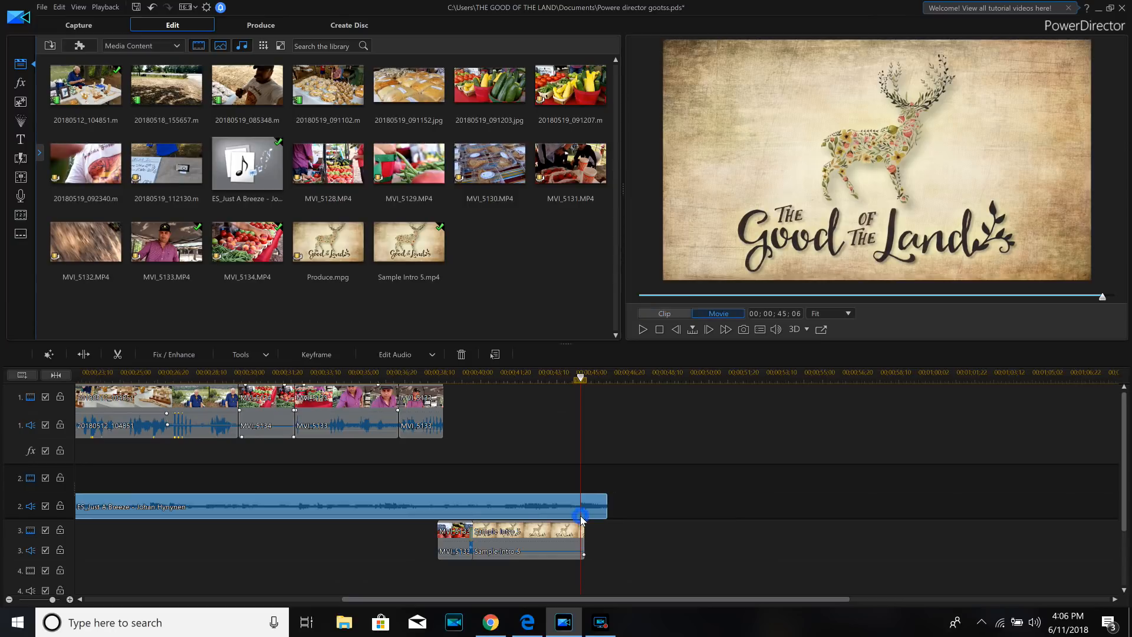
{"action": "left_click", "coordinate": [580, 518]}
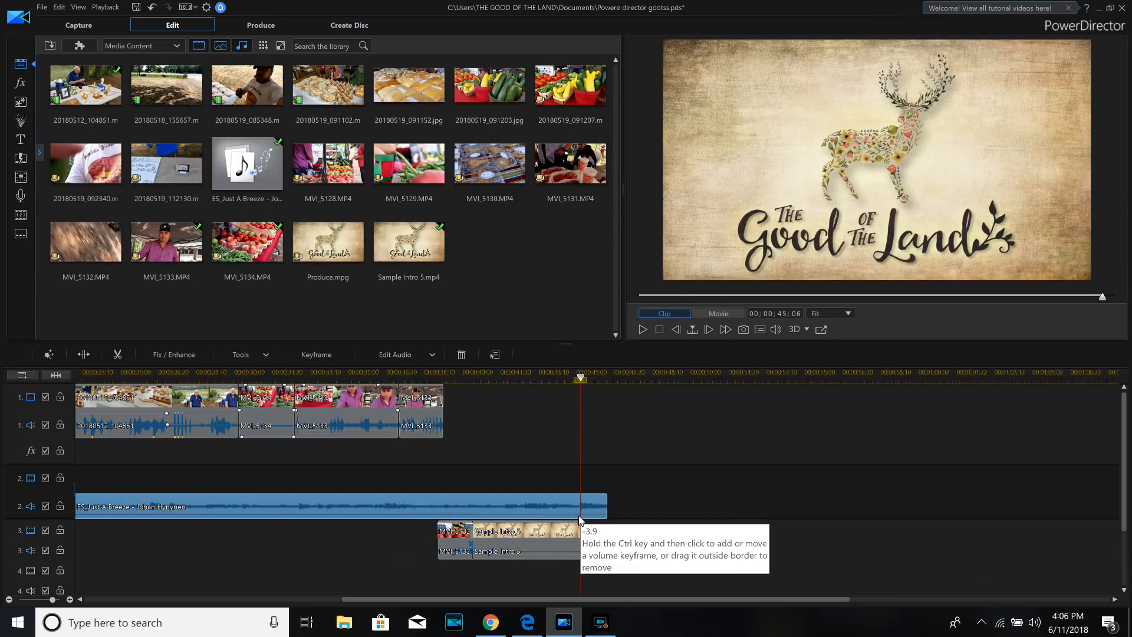
{"action": "left_click_drag", "start_coordinate": [580, 518], "coordinate": [583, 517]}
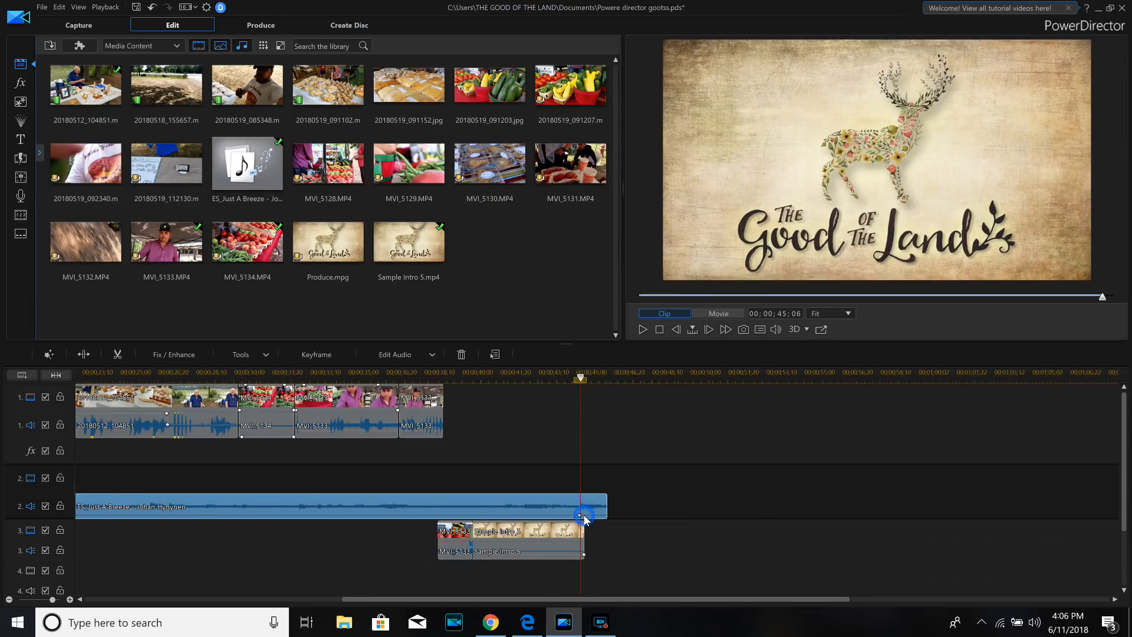
{"action": "left_click", "coordinate": [583, 515]}
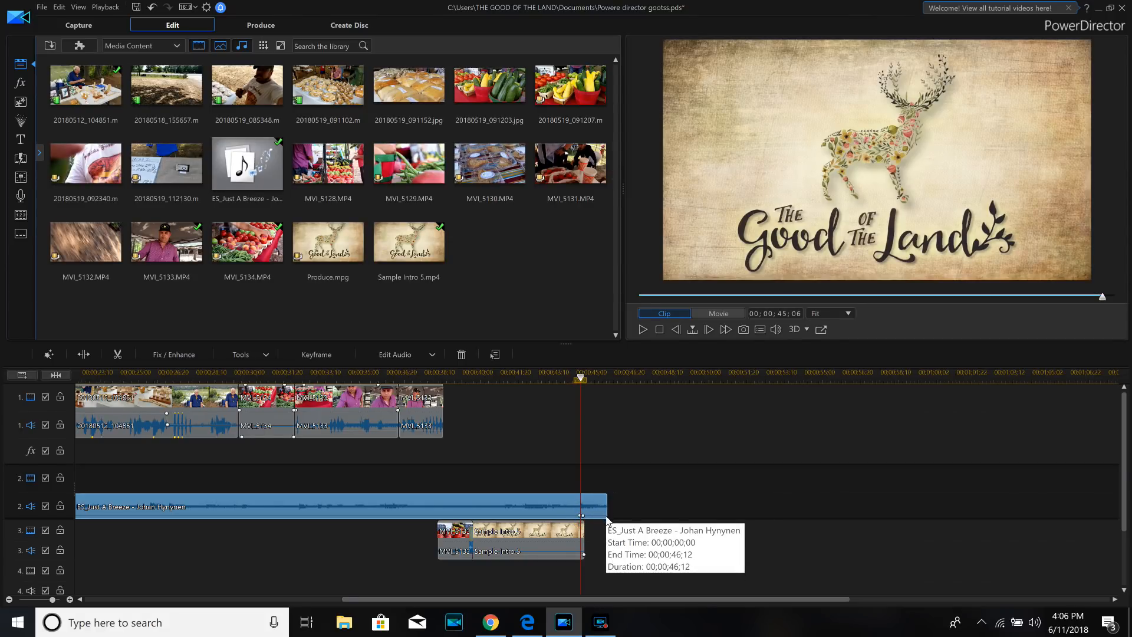
{"action": "left_click", "coordinate": [606, 515]}
{"action": "left_click_drag", "start_coordinate": [606, 517], "coordinate": [607, 524]}
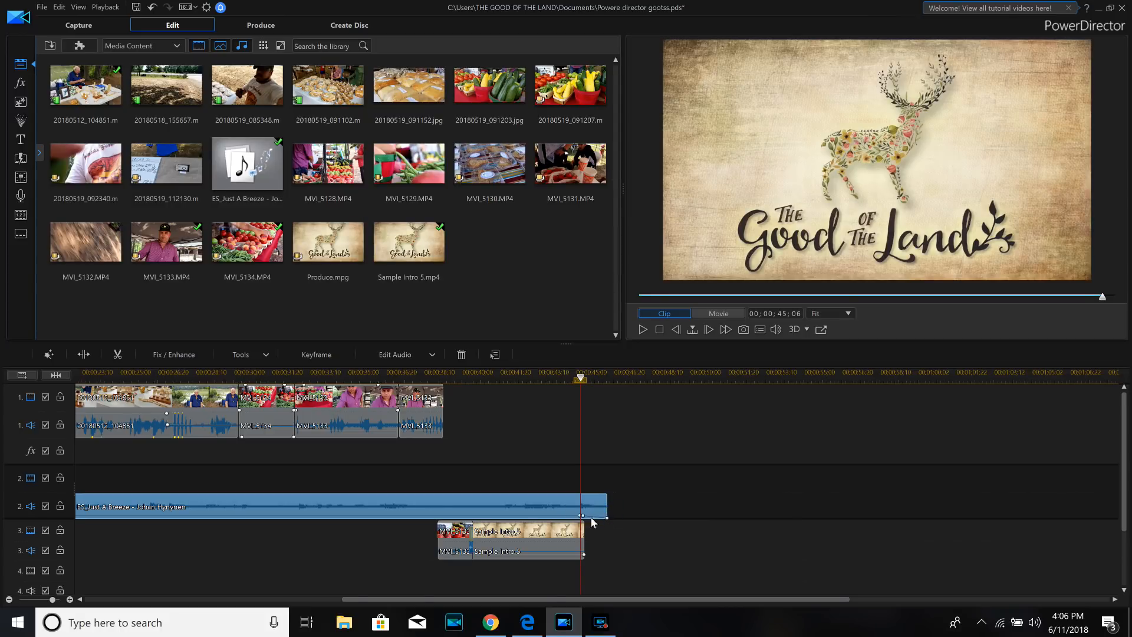
- Enable fade-in and fade-out for the Sample Intro 5 video clip at the end of track 3
{"action": "right_click", "coordinate": [557, 543]}
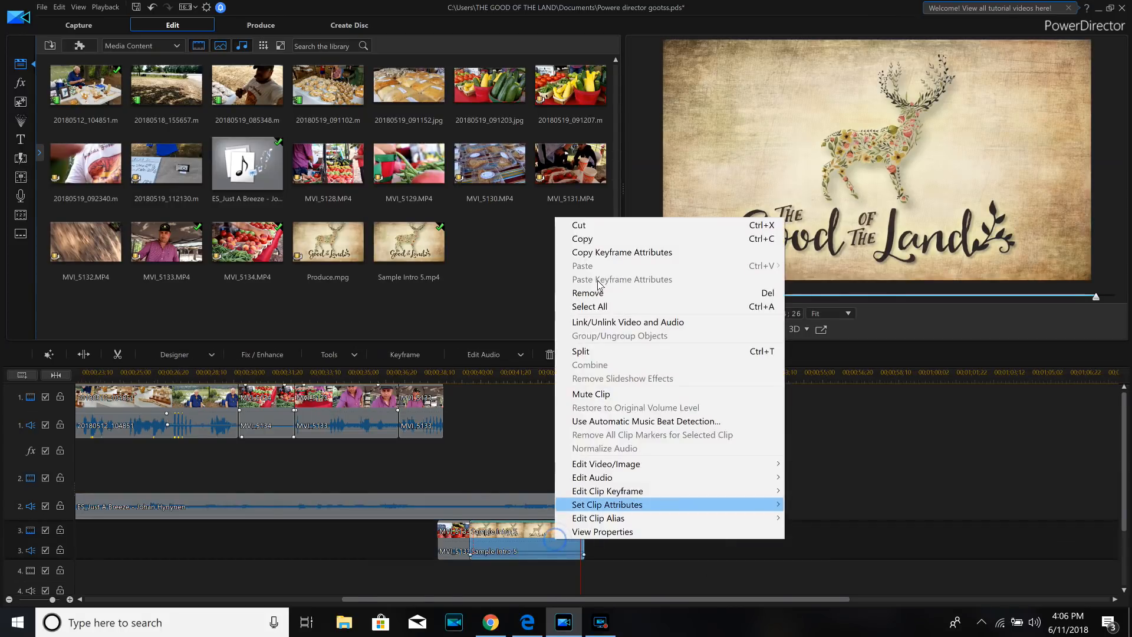
{"action": "mouse_move", "coordinate": [622, 470]}
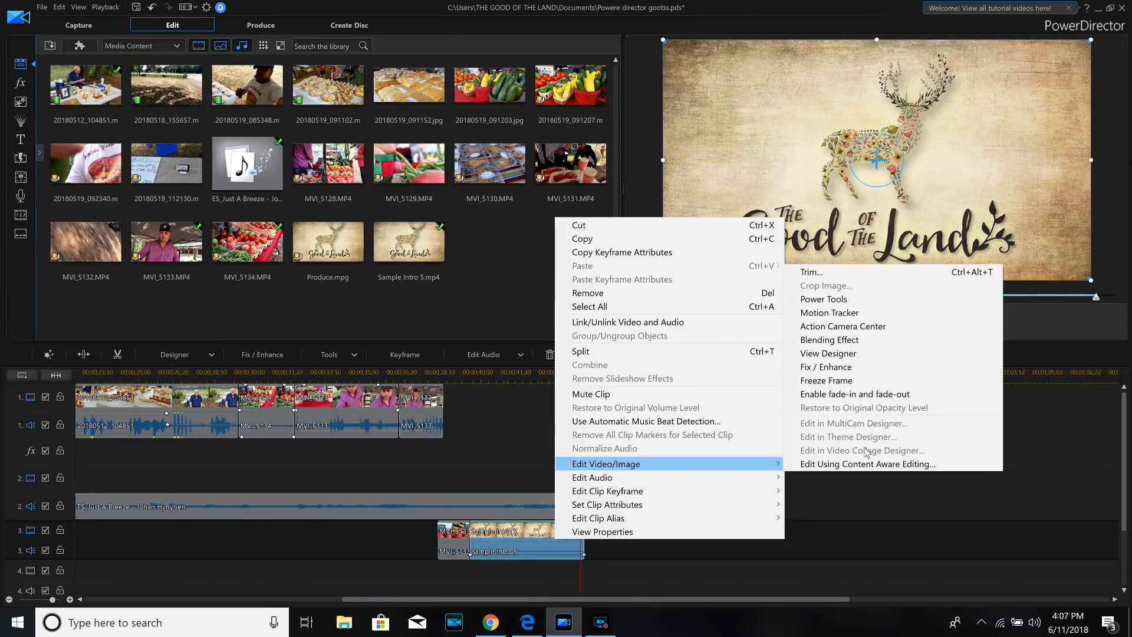
{"action": "left_click", "coordinate": [876, 393]}
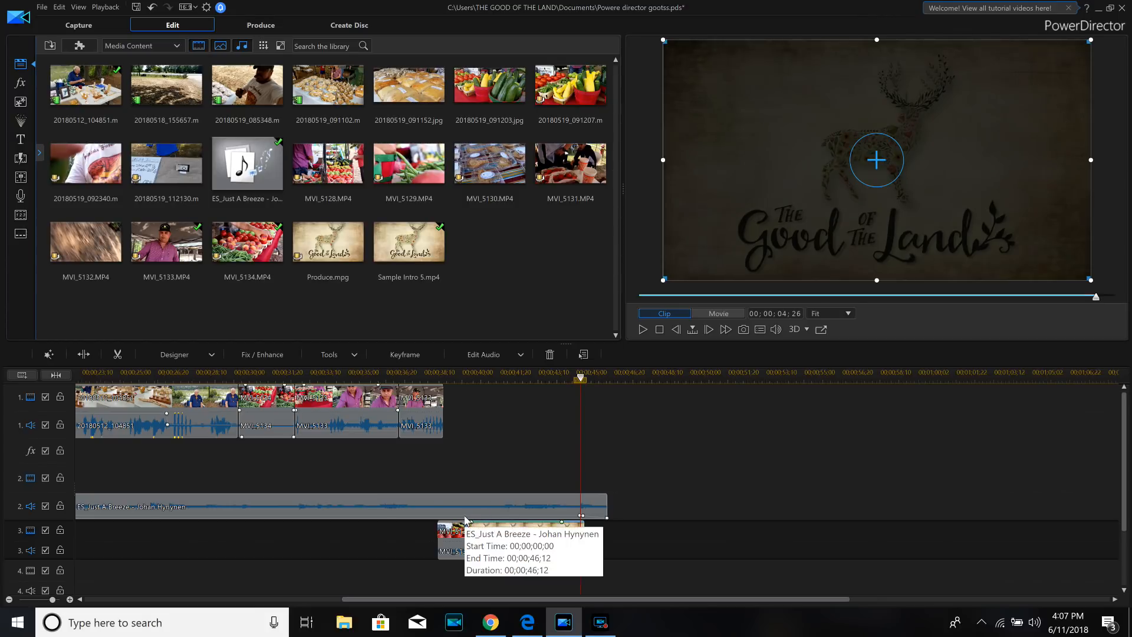
- Play back the ending of the movie from the MVI_5133 clip on track 3 to check the fades
{"action": "left_click", "coordinate": [436, 373]}
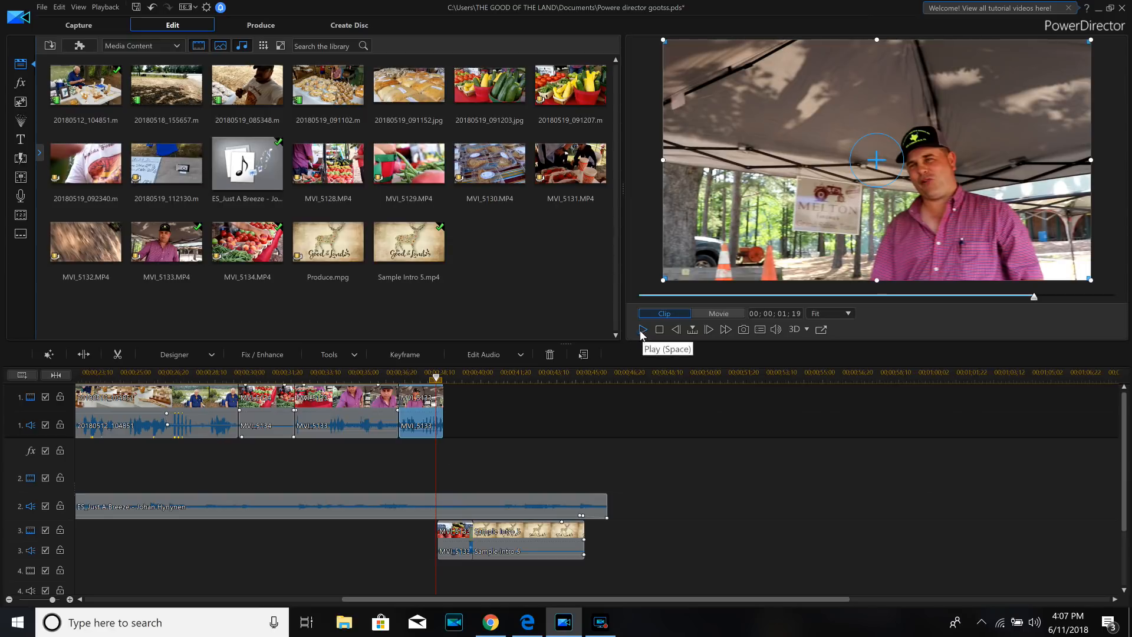
{"action": "left_click", "coordinate": [508, 544]}
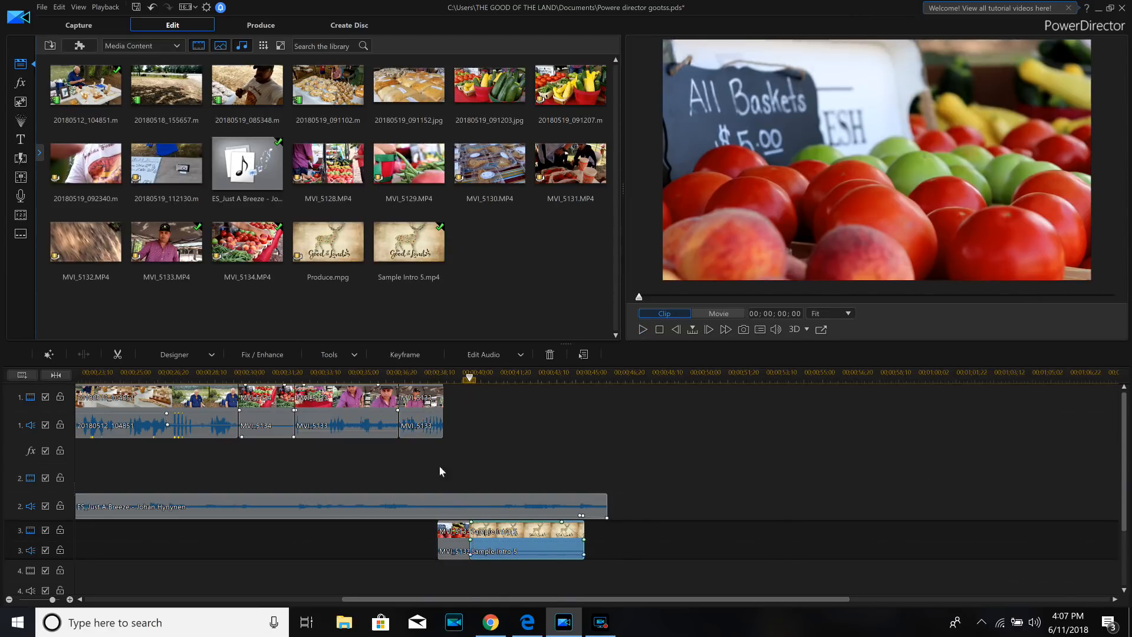
{"action": "left_click", "coordinate": [459, 378]}
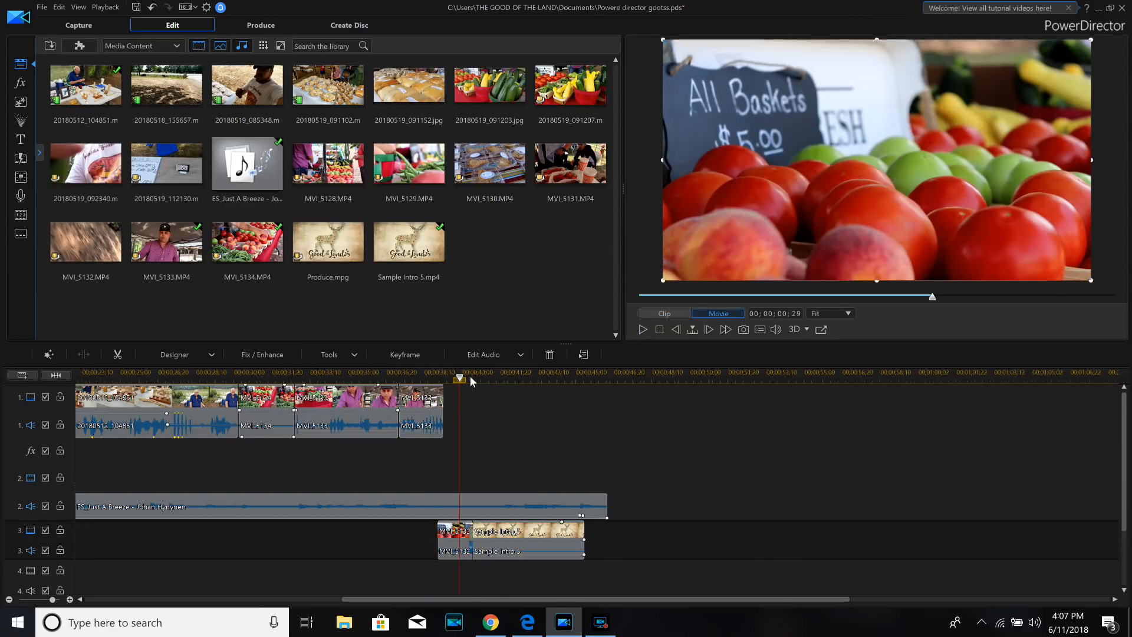
{"action": "left_click", "coordinate": [645, 329]}
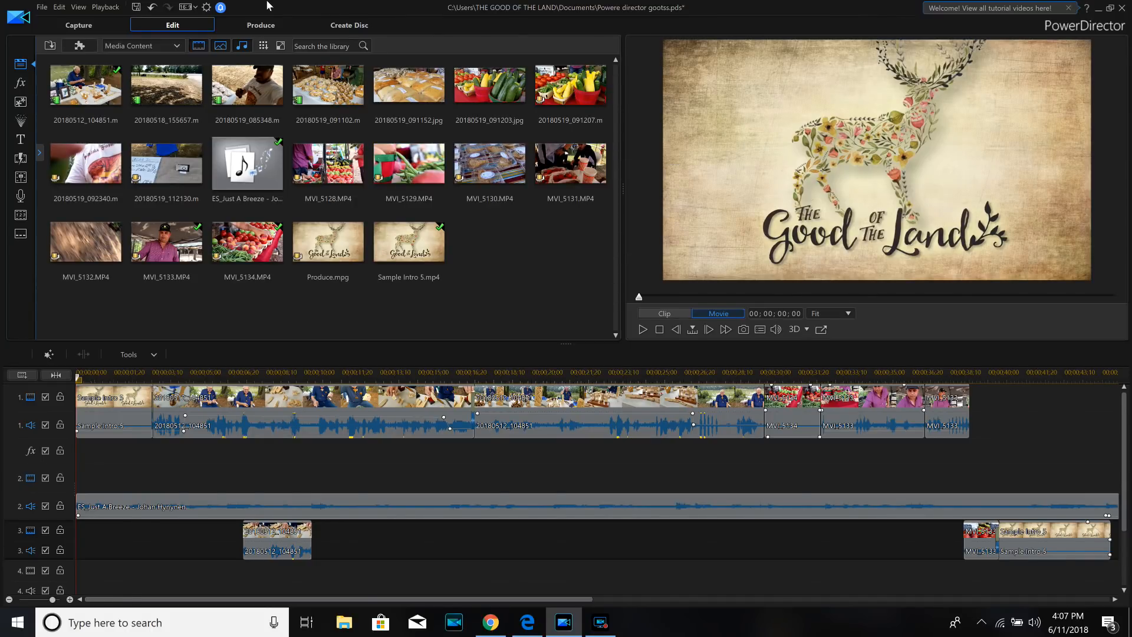
- Open the movie production settings, briefly preview the movie and return the preview to the start
{"action": "left_click", "coordinate": [260, 26]}
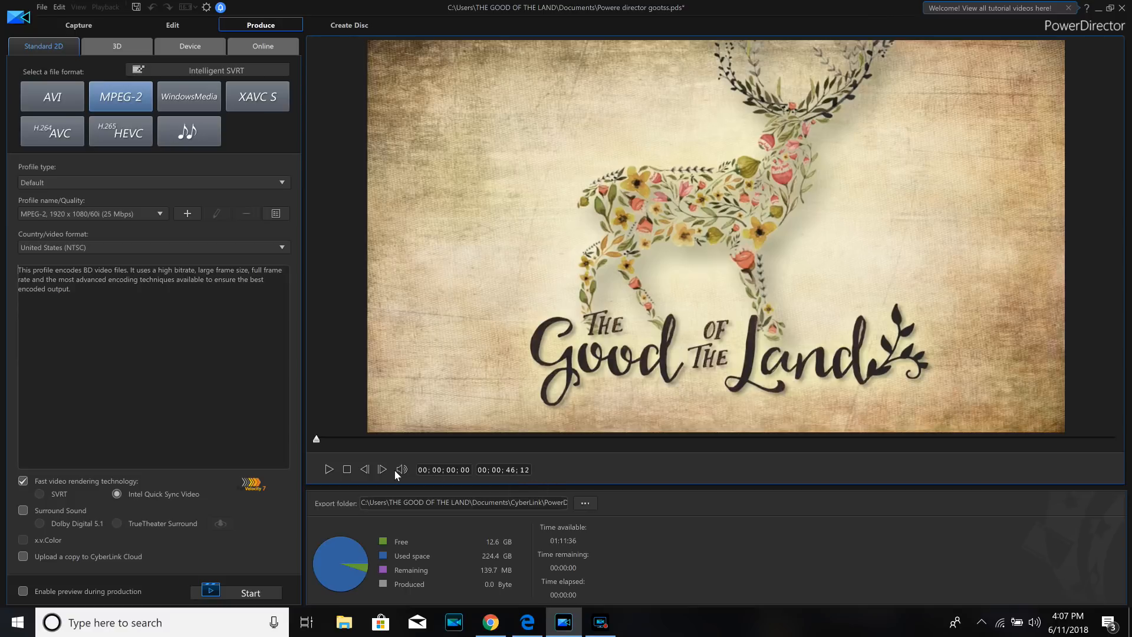
{"action": "left_click", "coordinate": [329, 470]}
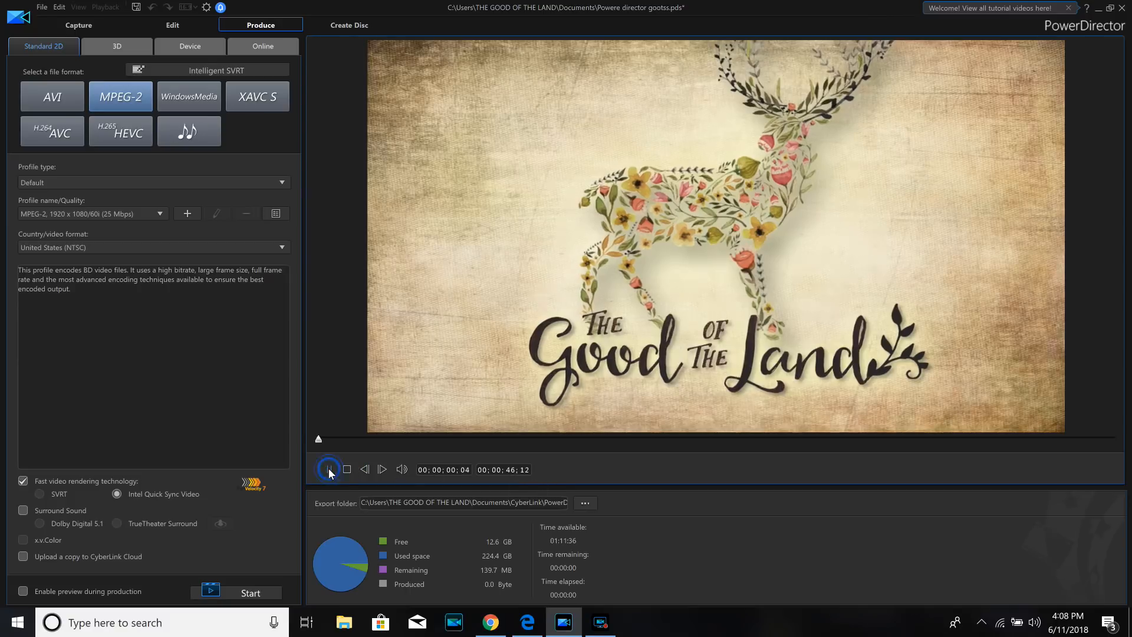
{"action": "left_click_drag", "start_coordinate": [333, 443], "coordinate": [302, 434]}
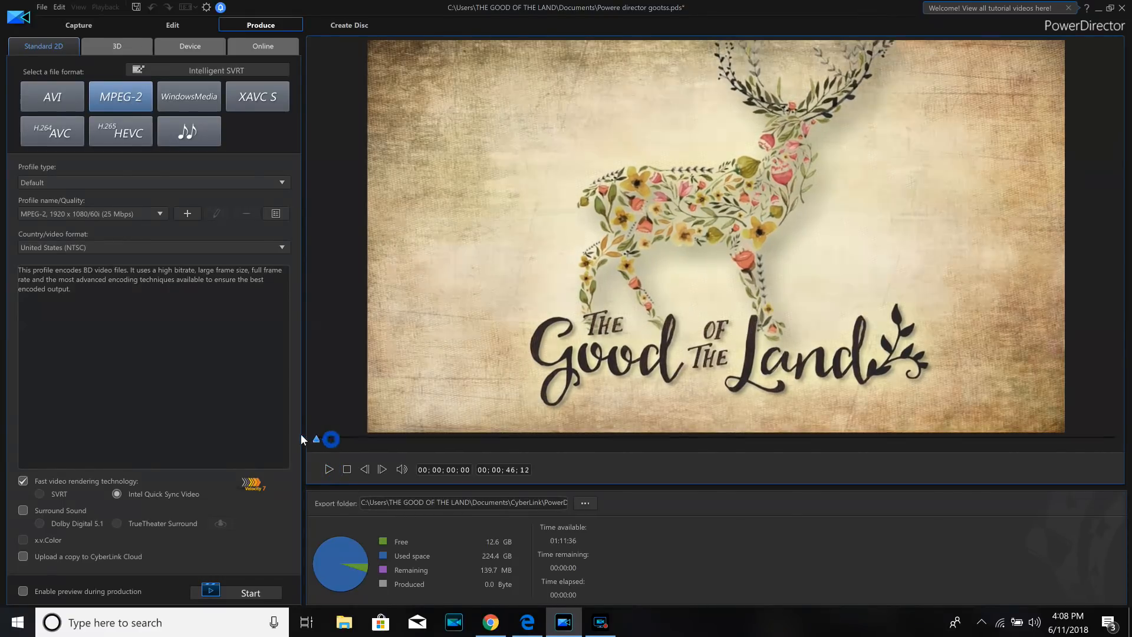
- Set the export destination to the DATA (D:) drive with the file name power
{"action": "left_click", "coordinate": [585, 502]}
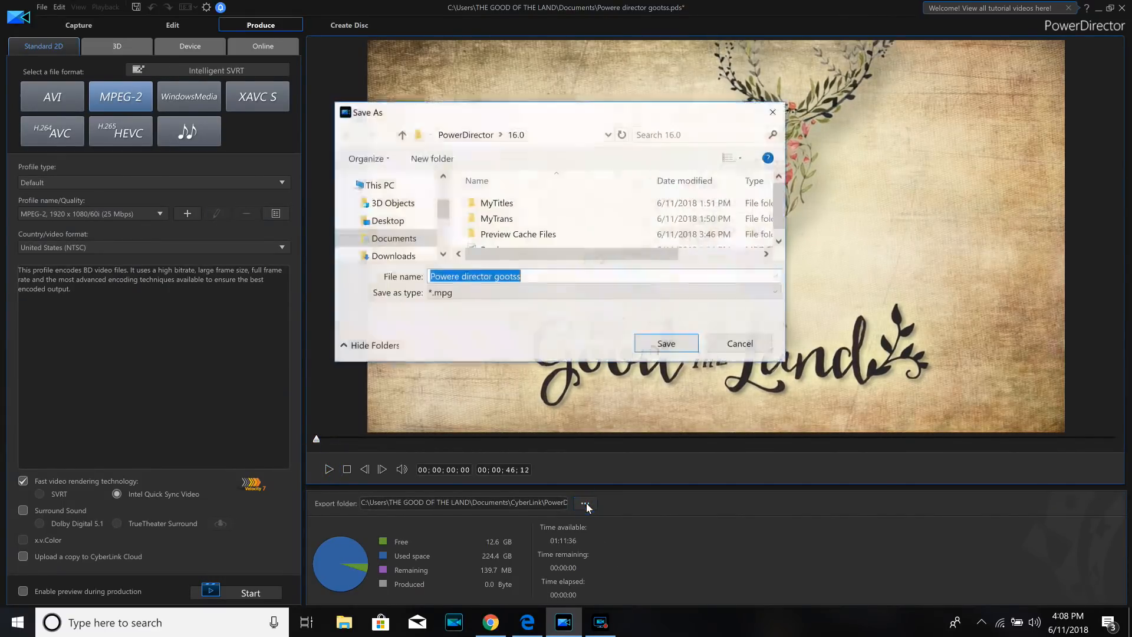
{"action": "left_click_drag", "start_coordinate": [445, 220], "coordinate": [447, 237]}
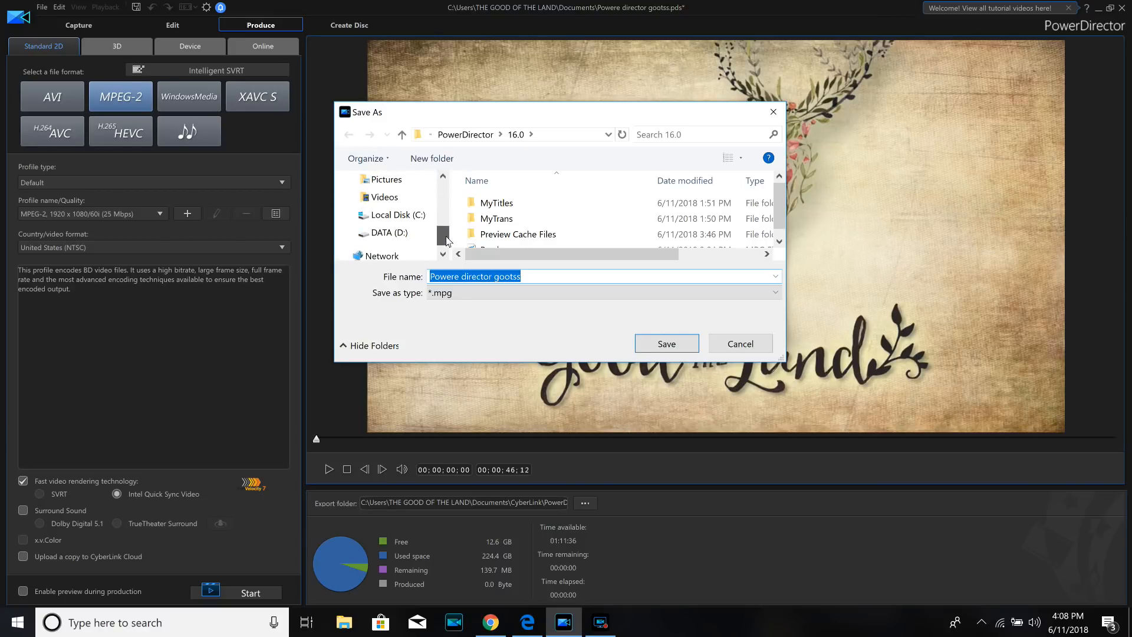
{"action": "left_click", "coordinate": [396, 233]}
{"action": "left_click", "coordinate": [628, 220]}
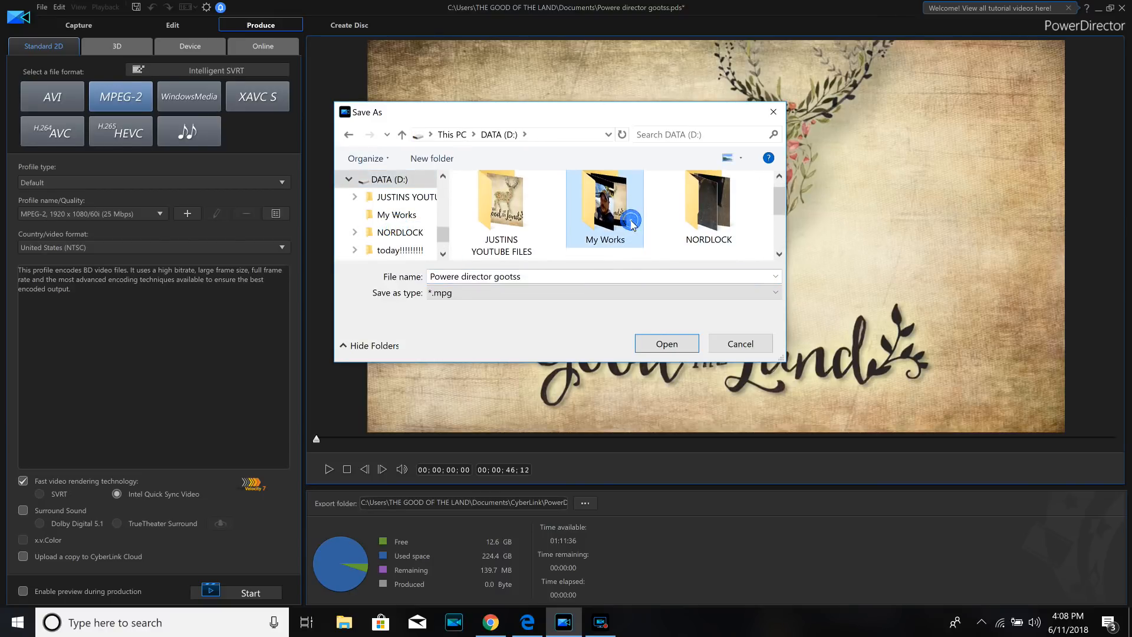
{"action": "left_click", "coordinate": [569, 277]}
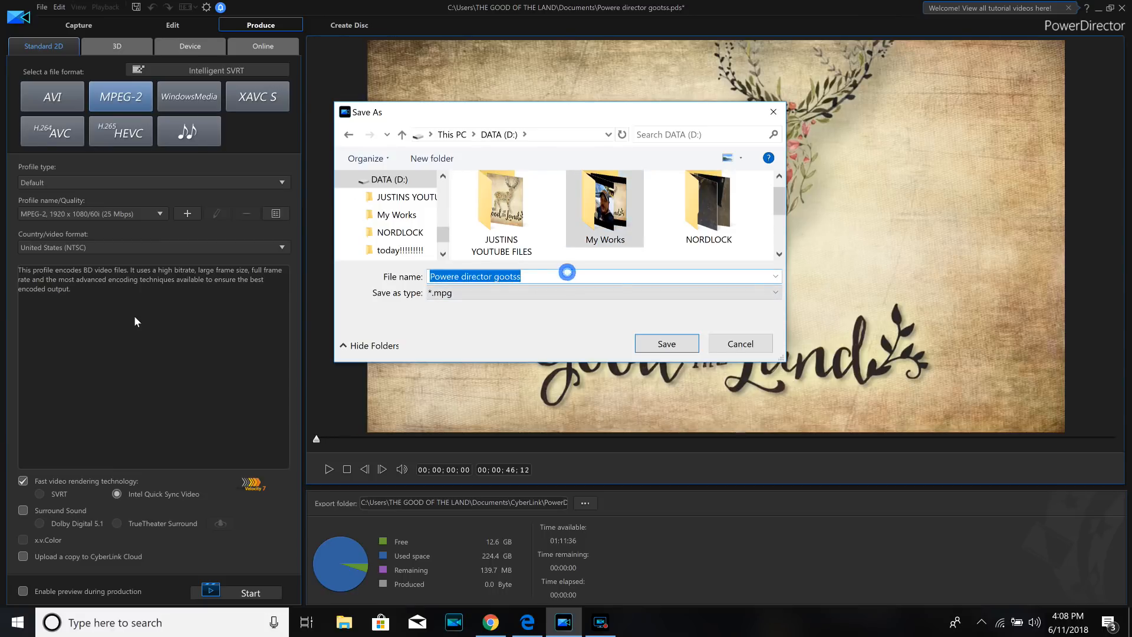
{"action": "type", "text": "power"}
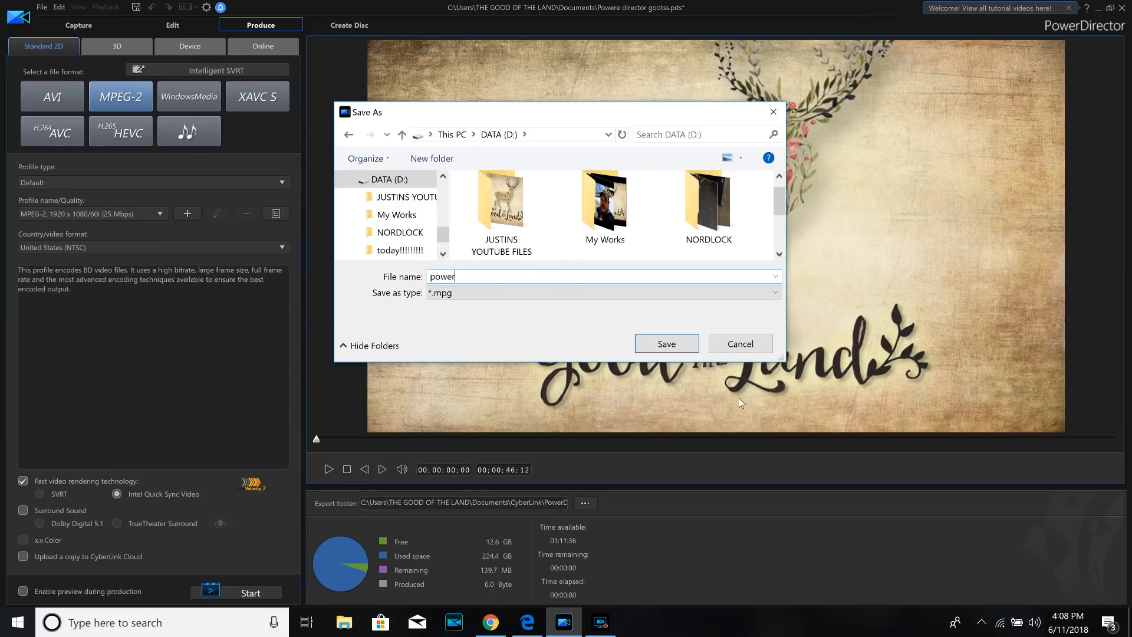
{"action": "left_click", "coordinate": [682, 347]}
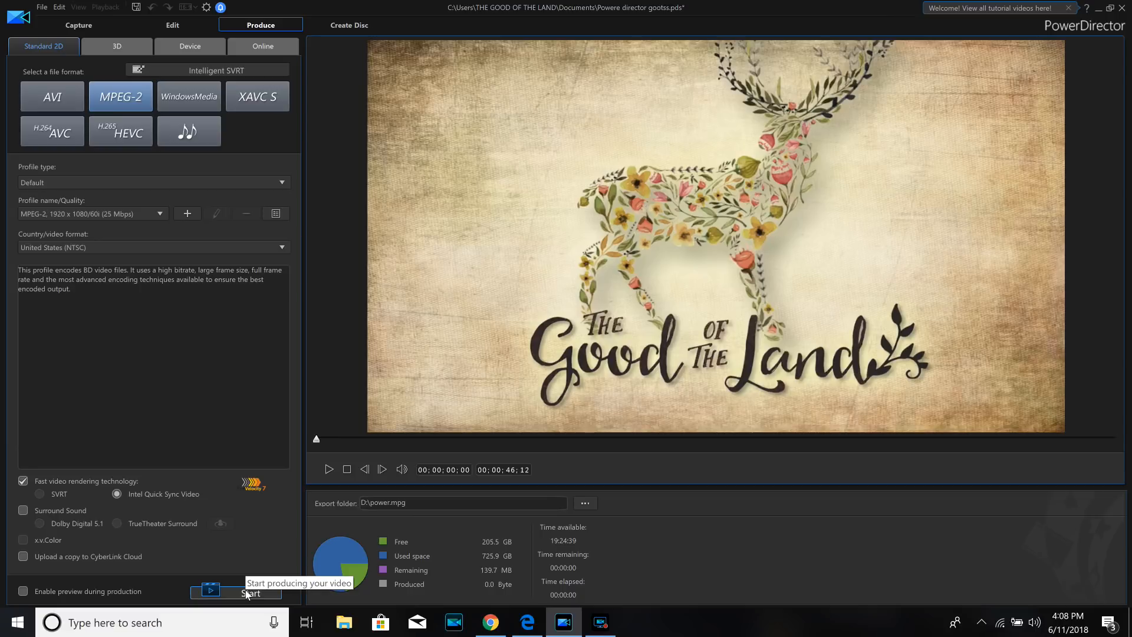
- Choose the H.265 HEVC format with the MPEG-4 1920 x 1080/30p (11 Mbps) profile and produce the movie
{"action": "left_click", "coordinate": [126, 143]}
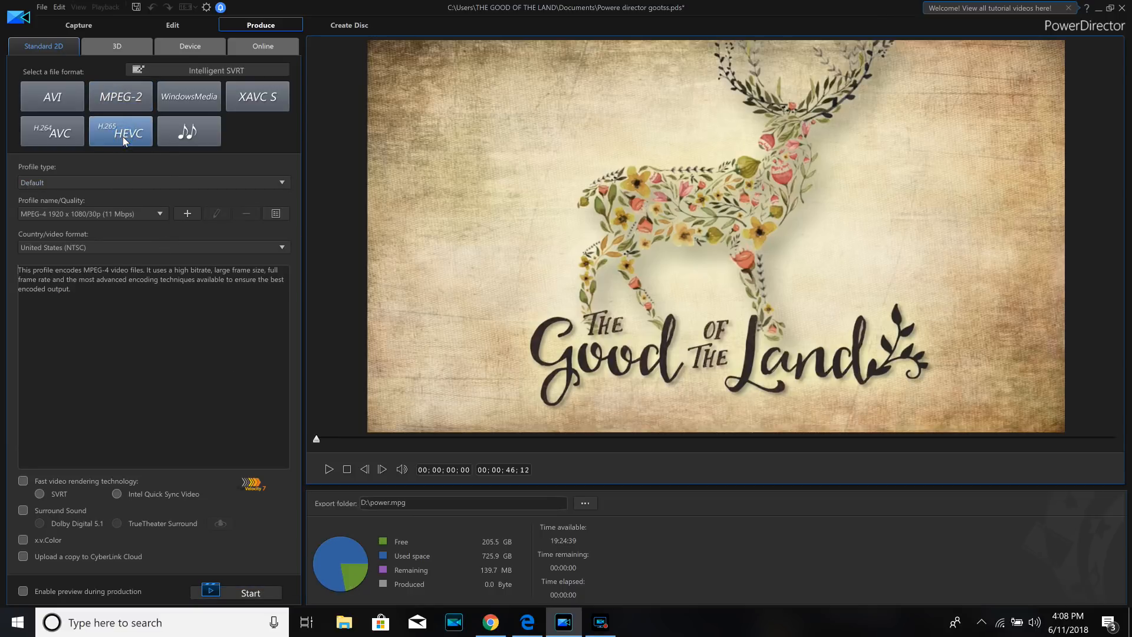
{"action": "left_click", "coordinate": [163, 214]}
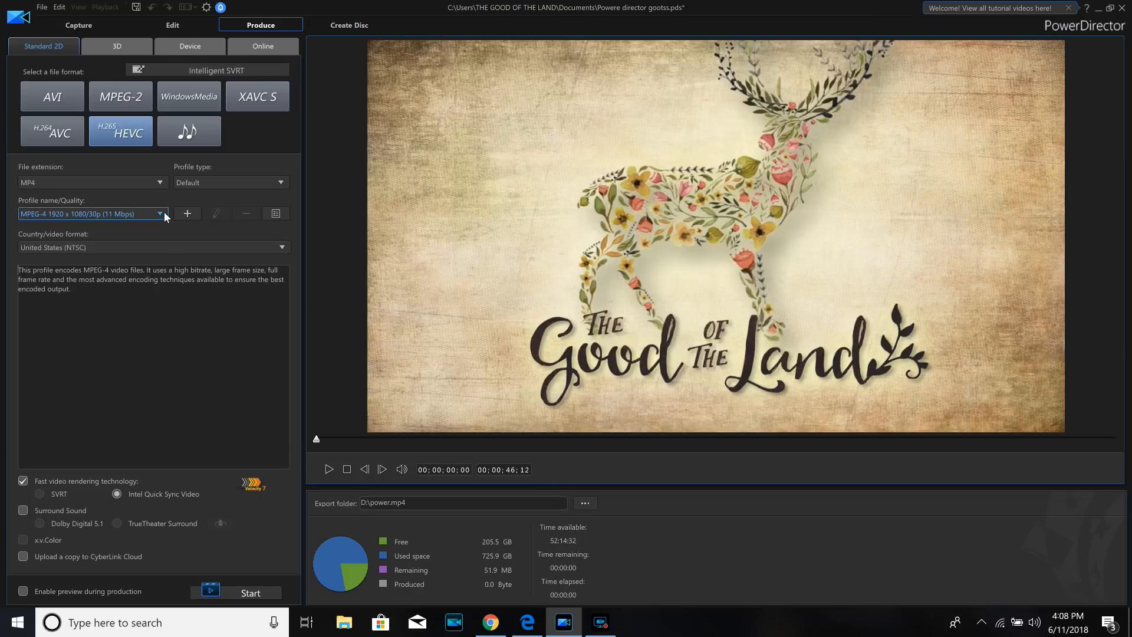
{"action": "left_click", "coordinate": [164, 215]}
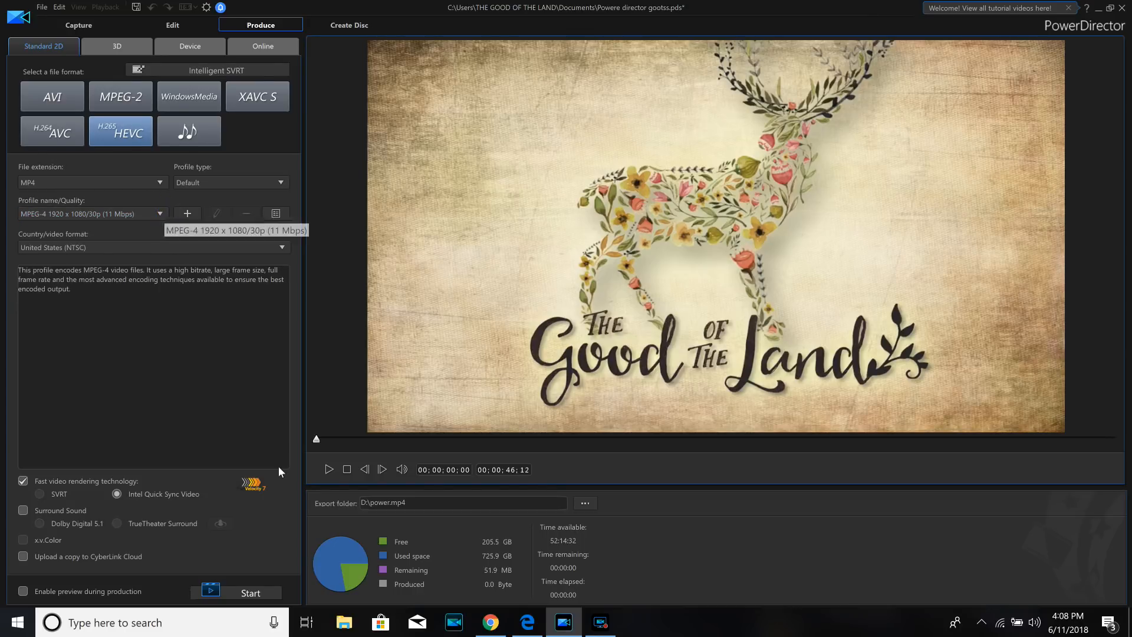
{"action": "left_click", "coordinate": [255, 592]}
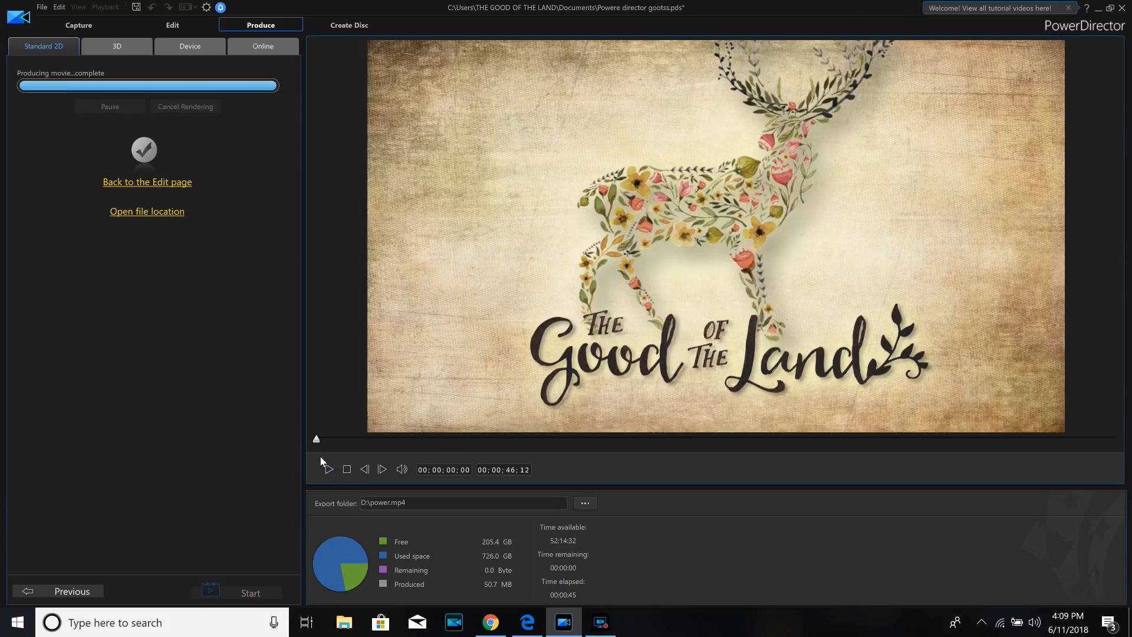
- Switch to File Explorer and open the exported power video from the DATA (D:) drive
{"action": "left_click", "coordinate": [1098, 10]}
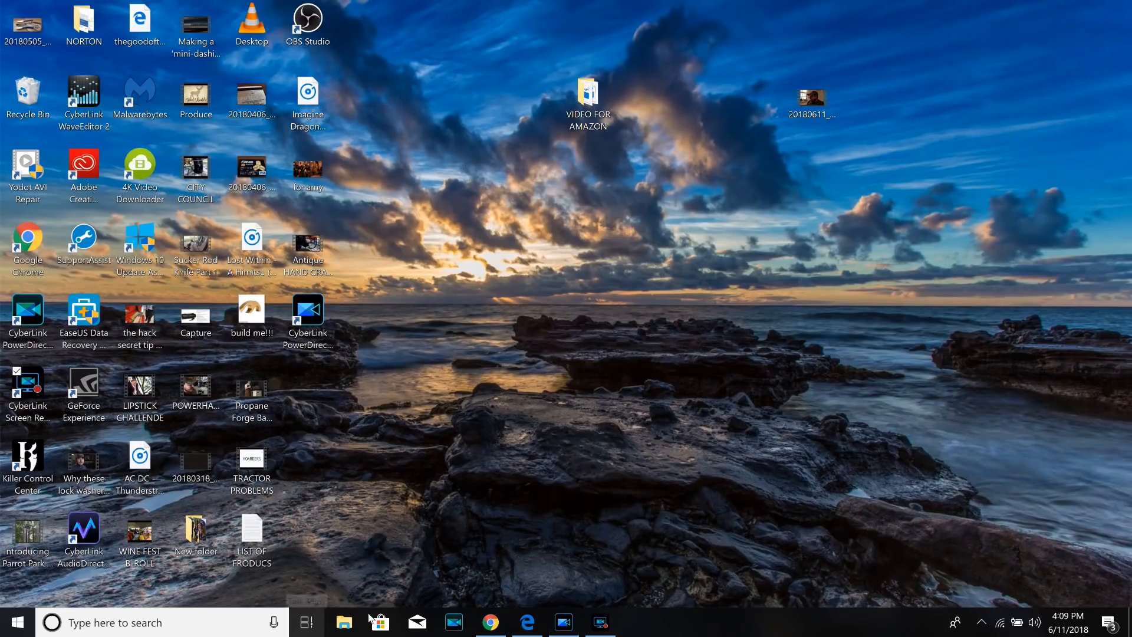
{"action": "left_click", "coordinate": [352, 618]}
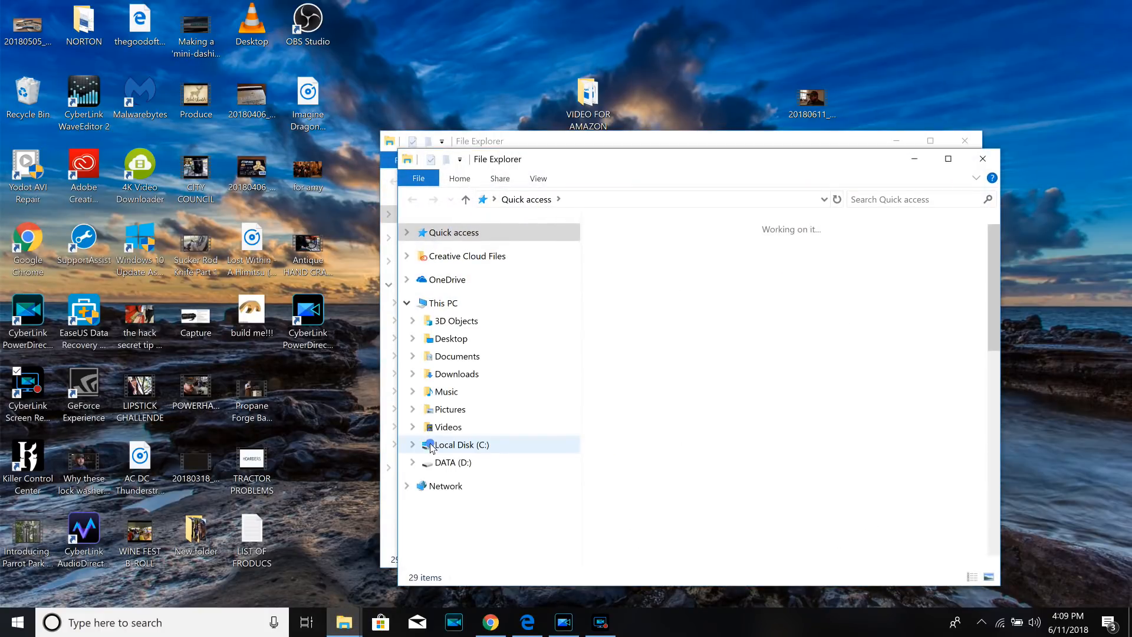
{"action": "left_click", "coordinate": [431, 445]}
{"action": "left_click", "coordinate": [452, 462]}
{"action": "left_click", "coordinate": [1098, 13]}
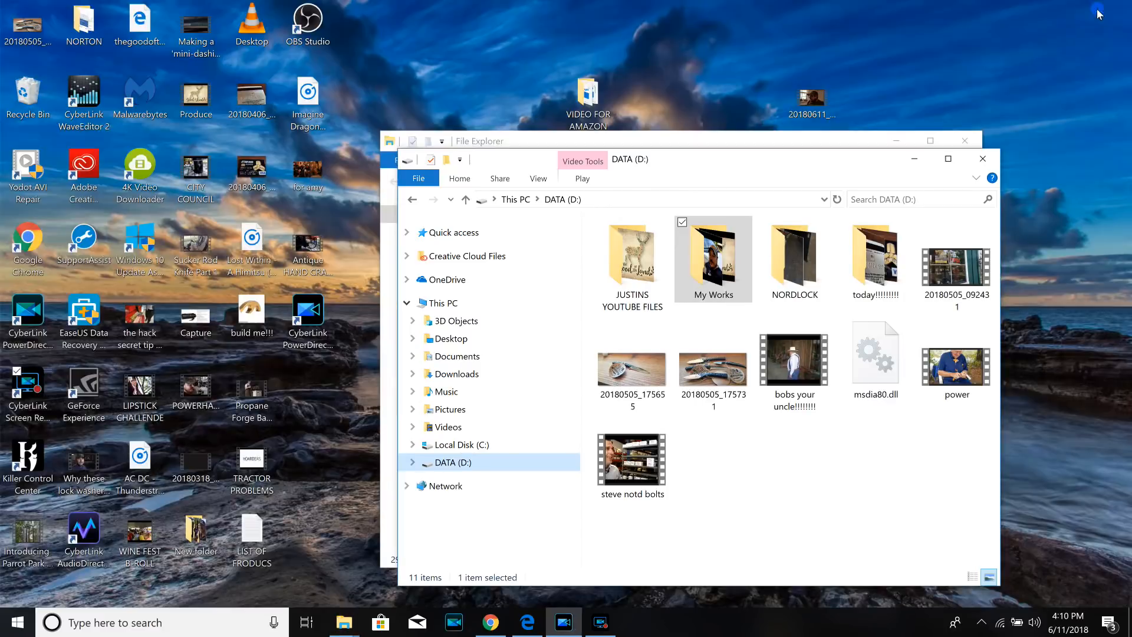
{"action": "double_click", "coordinate": [949, 372]}
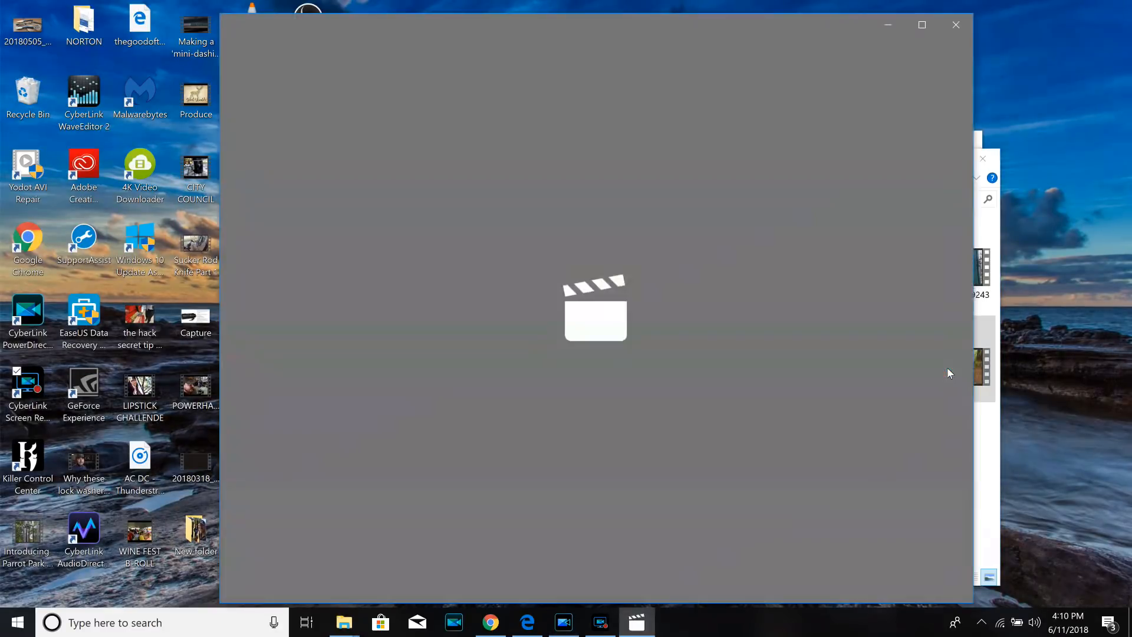